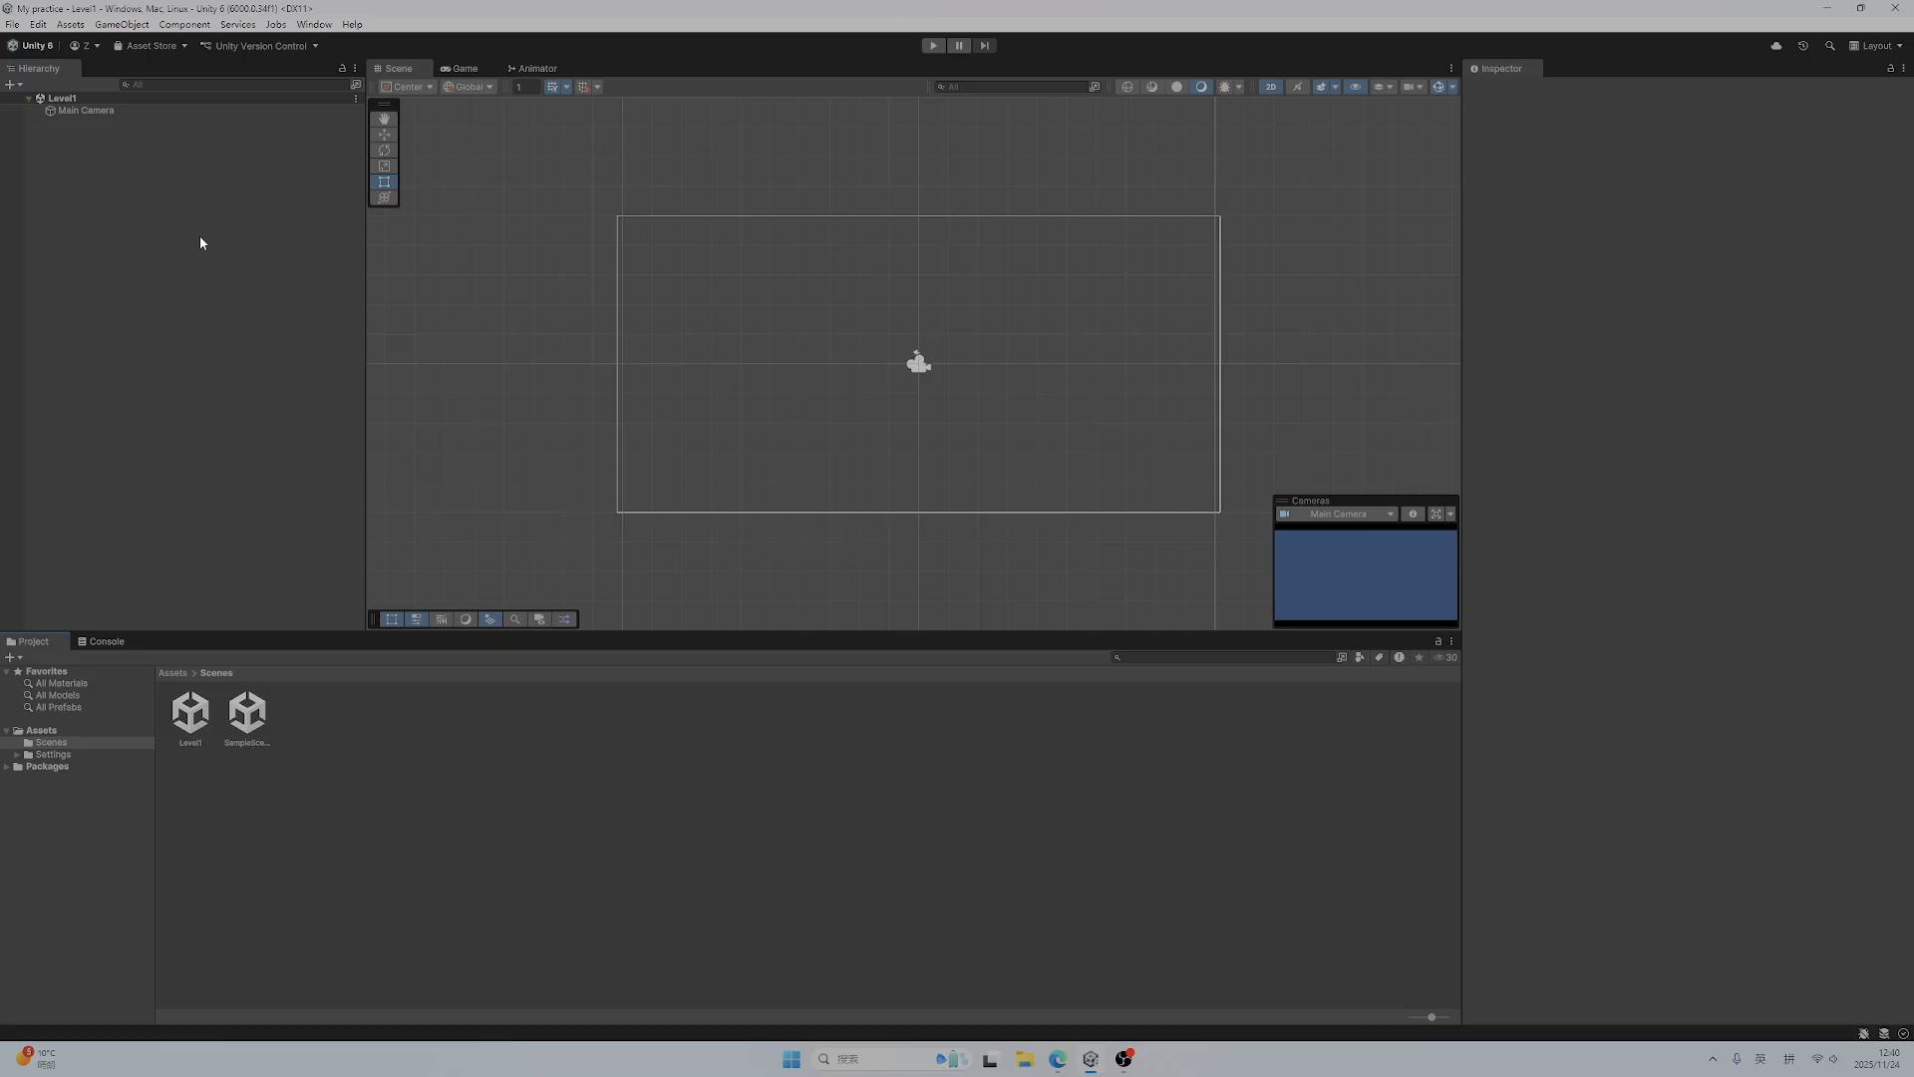
Create a 2D square sprite in the Level1 scene and name it Box
right_click(63, 139)
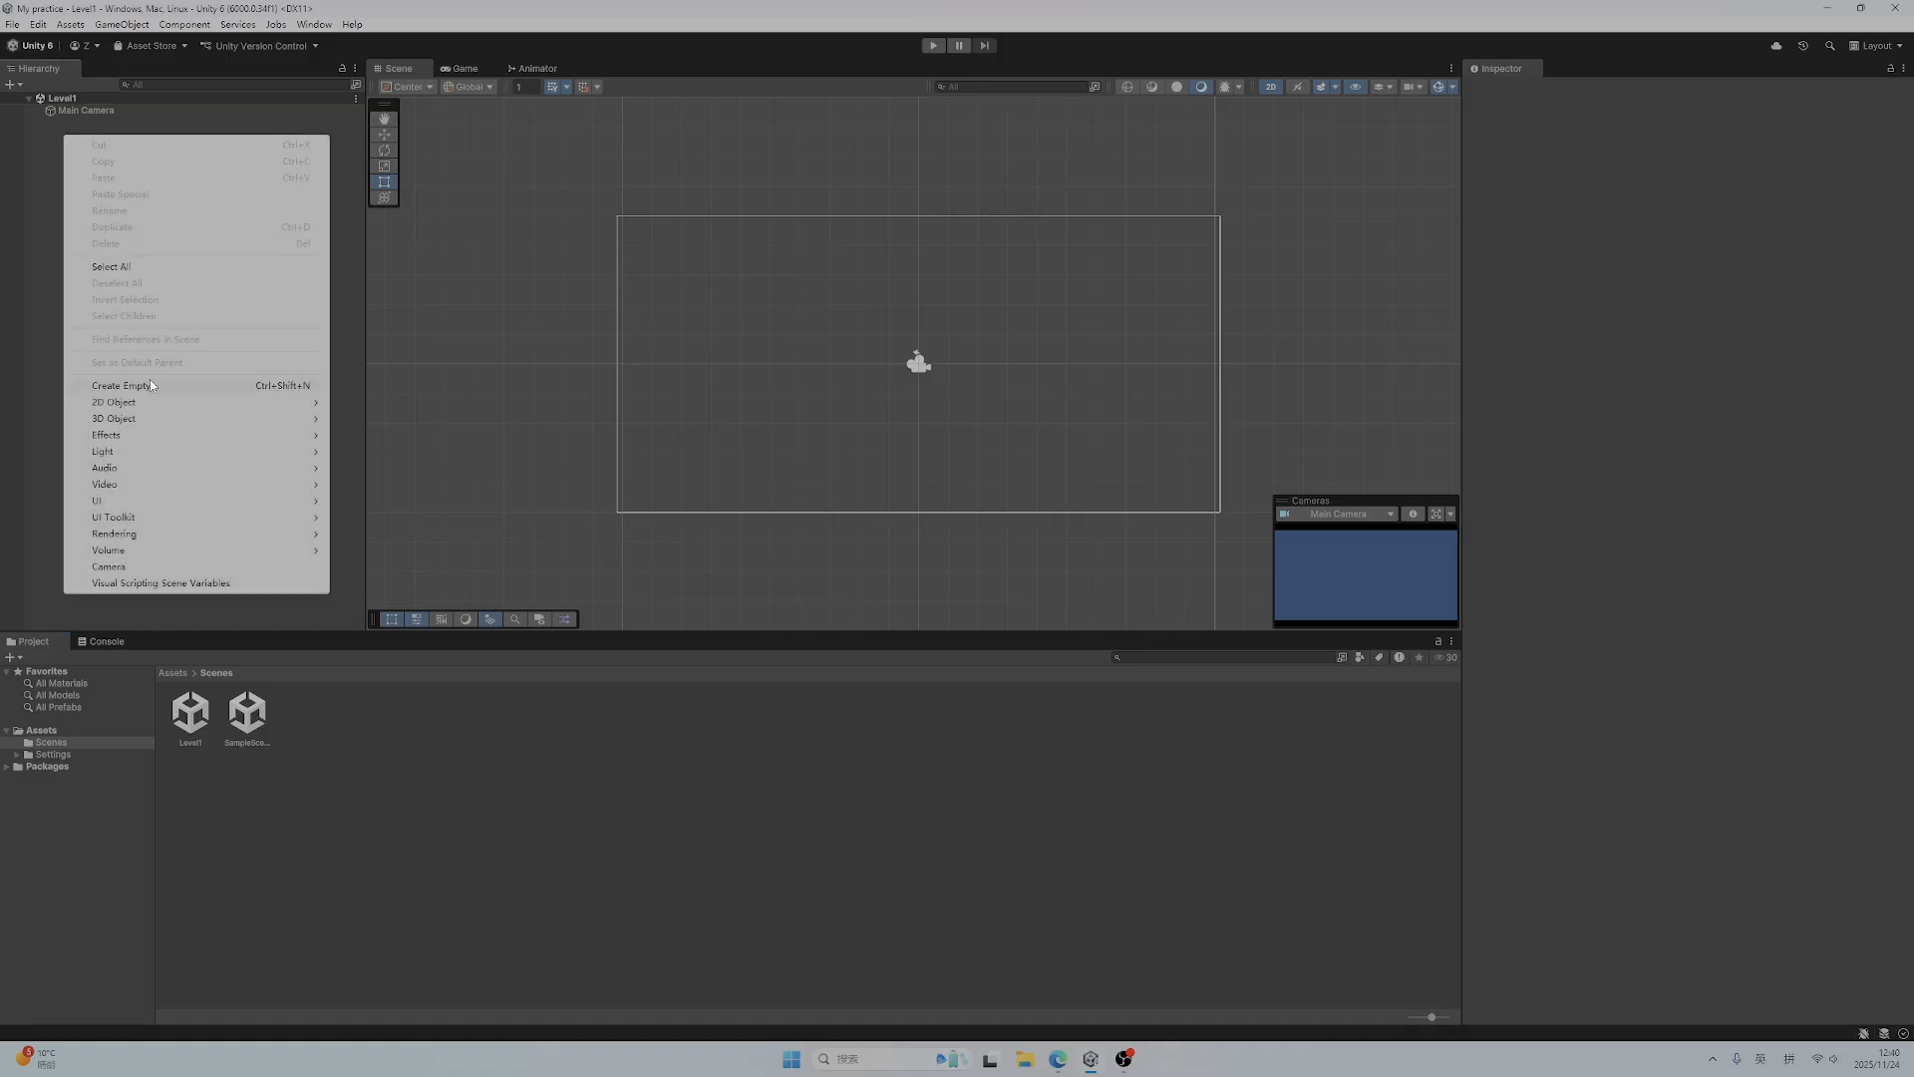
mouse_move(153, 409)
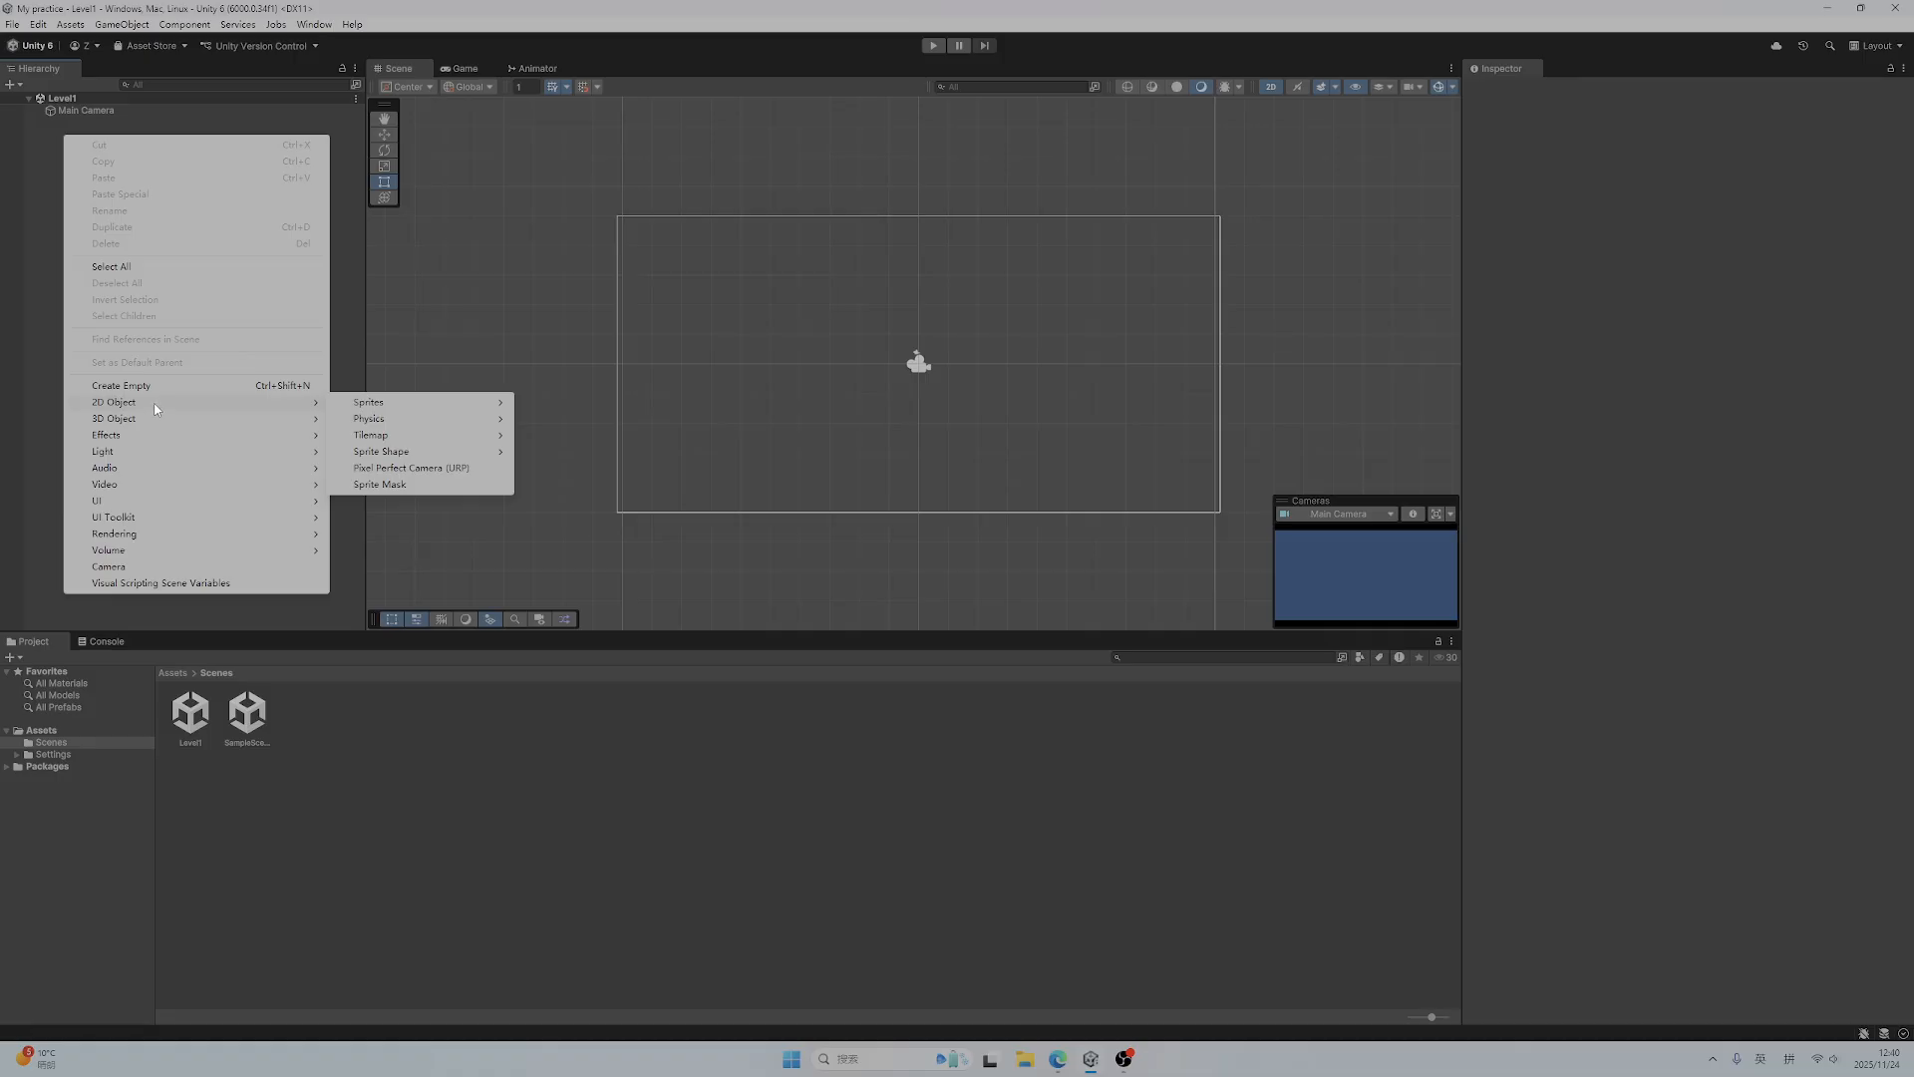
mouse_move(367, 405)
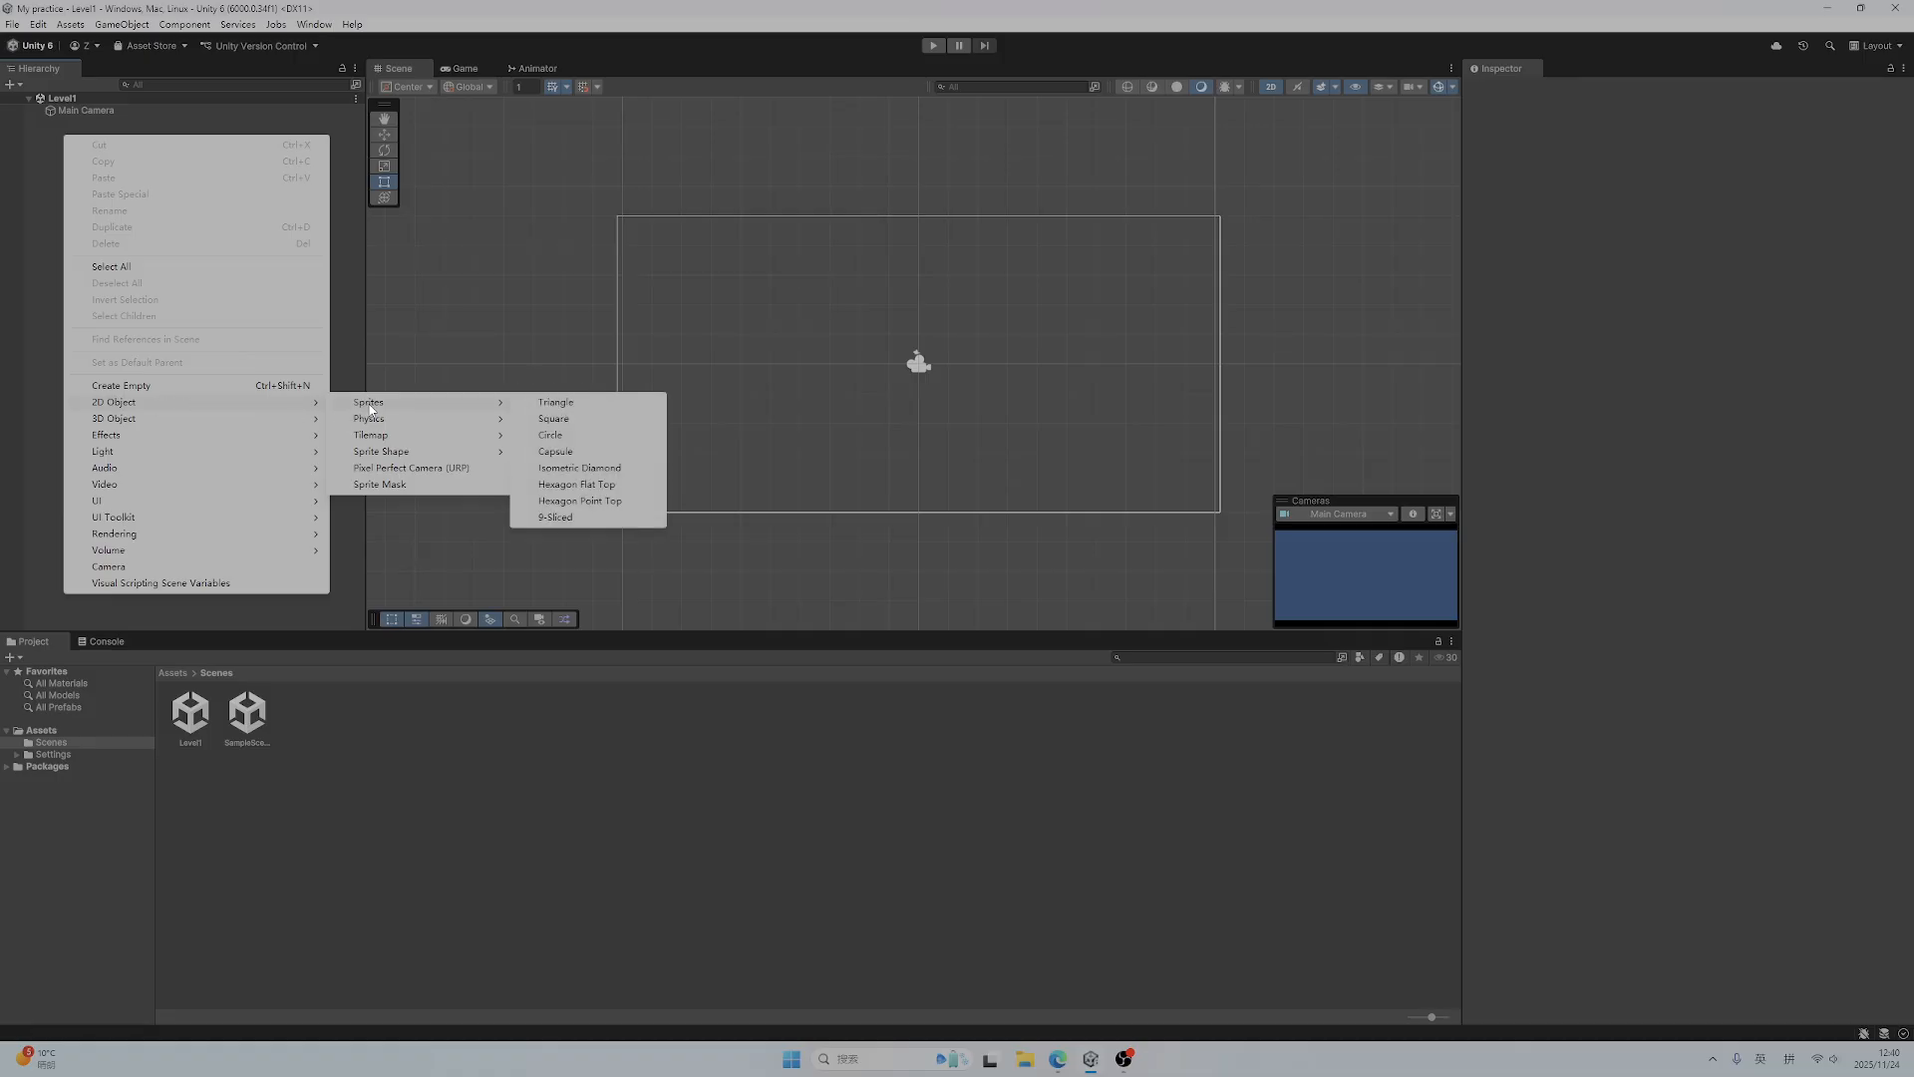
left_click(554, 420)
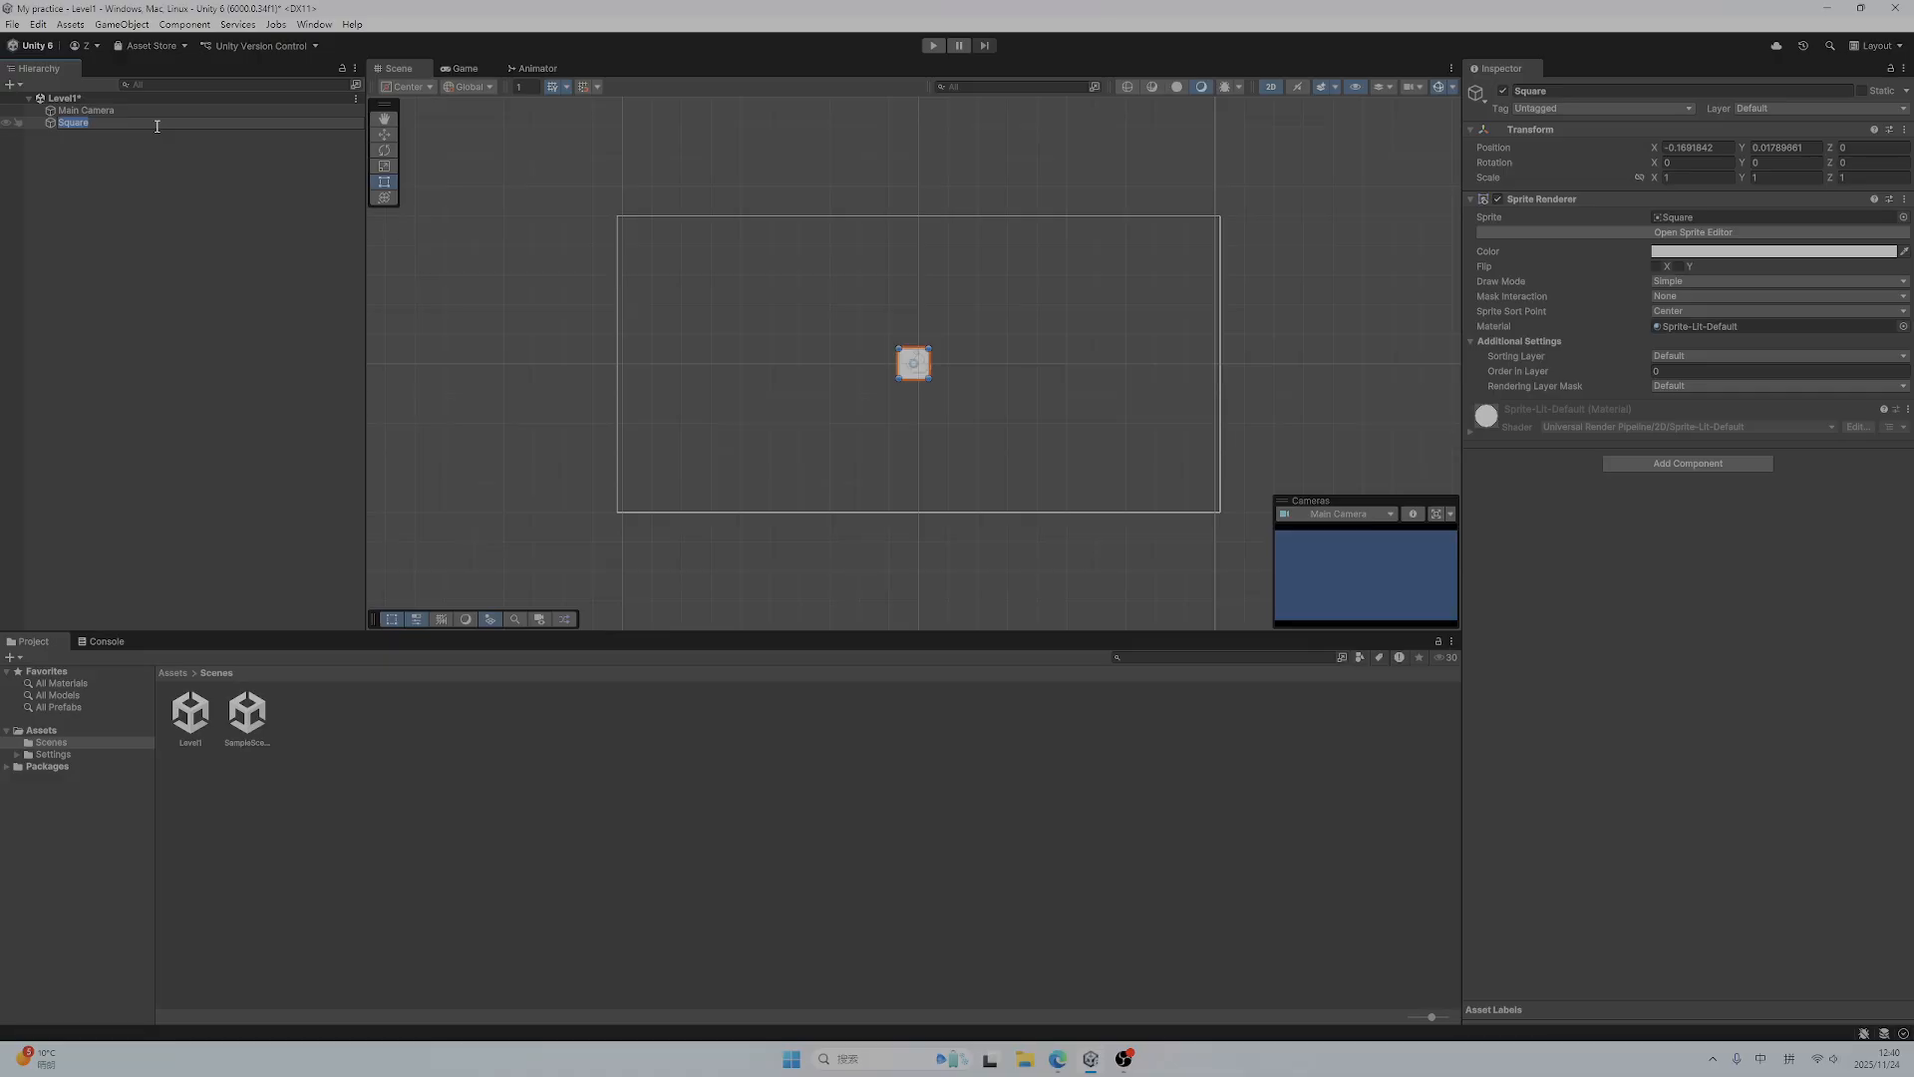
type("Box")
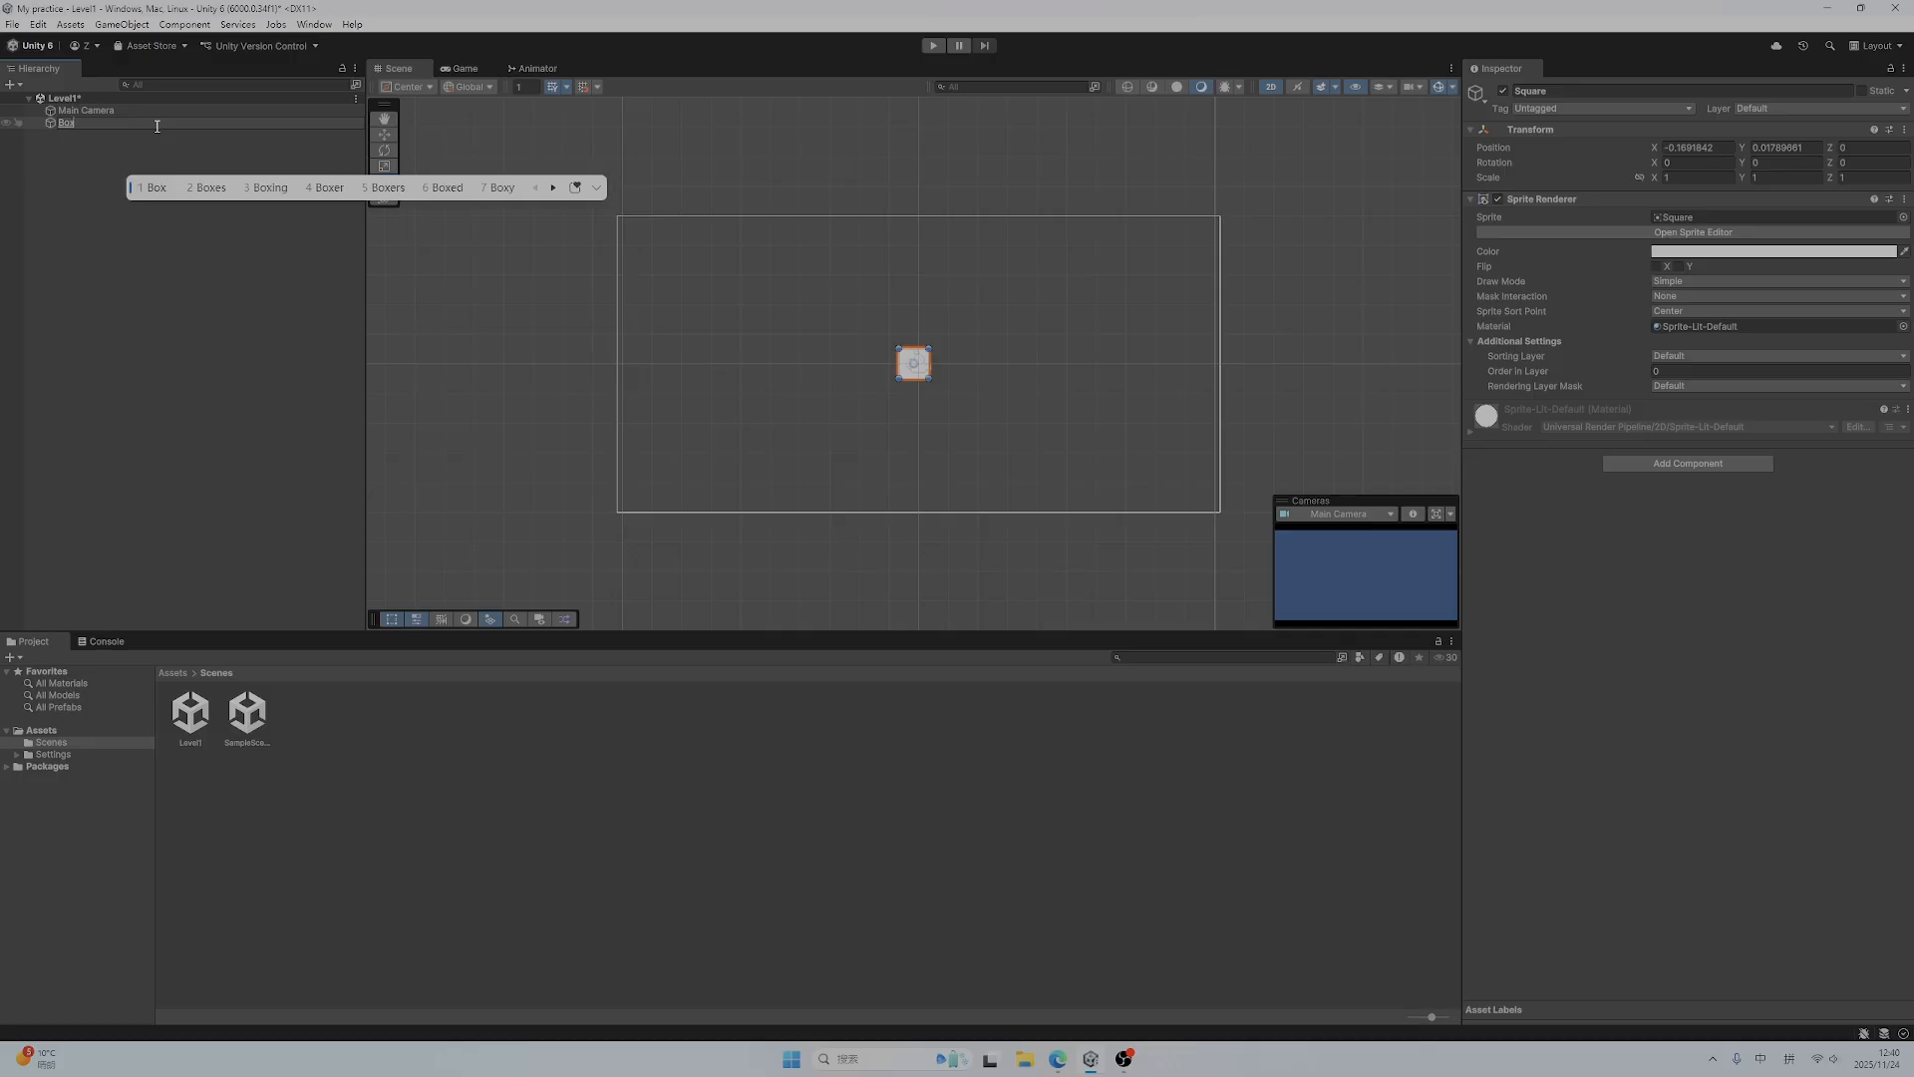
key("Return")
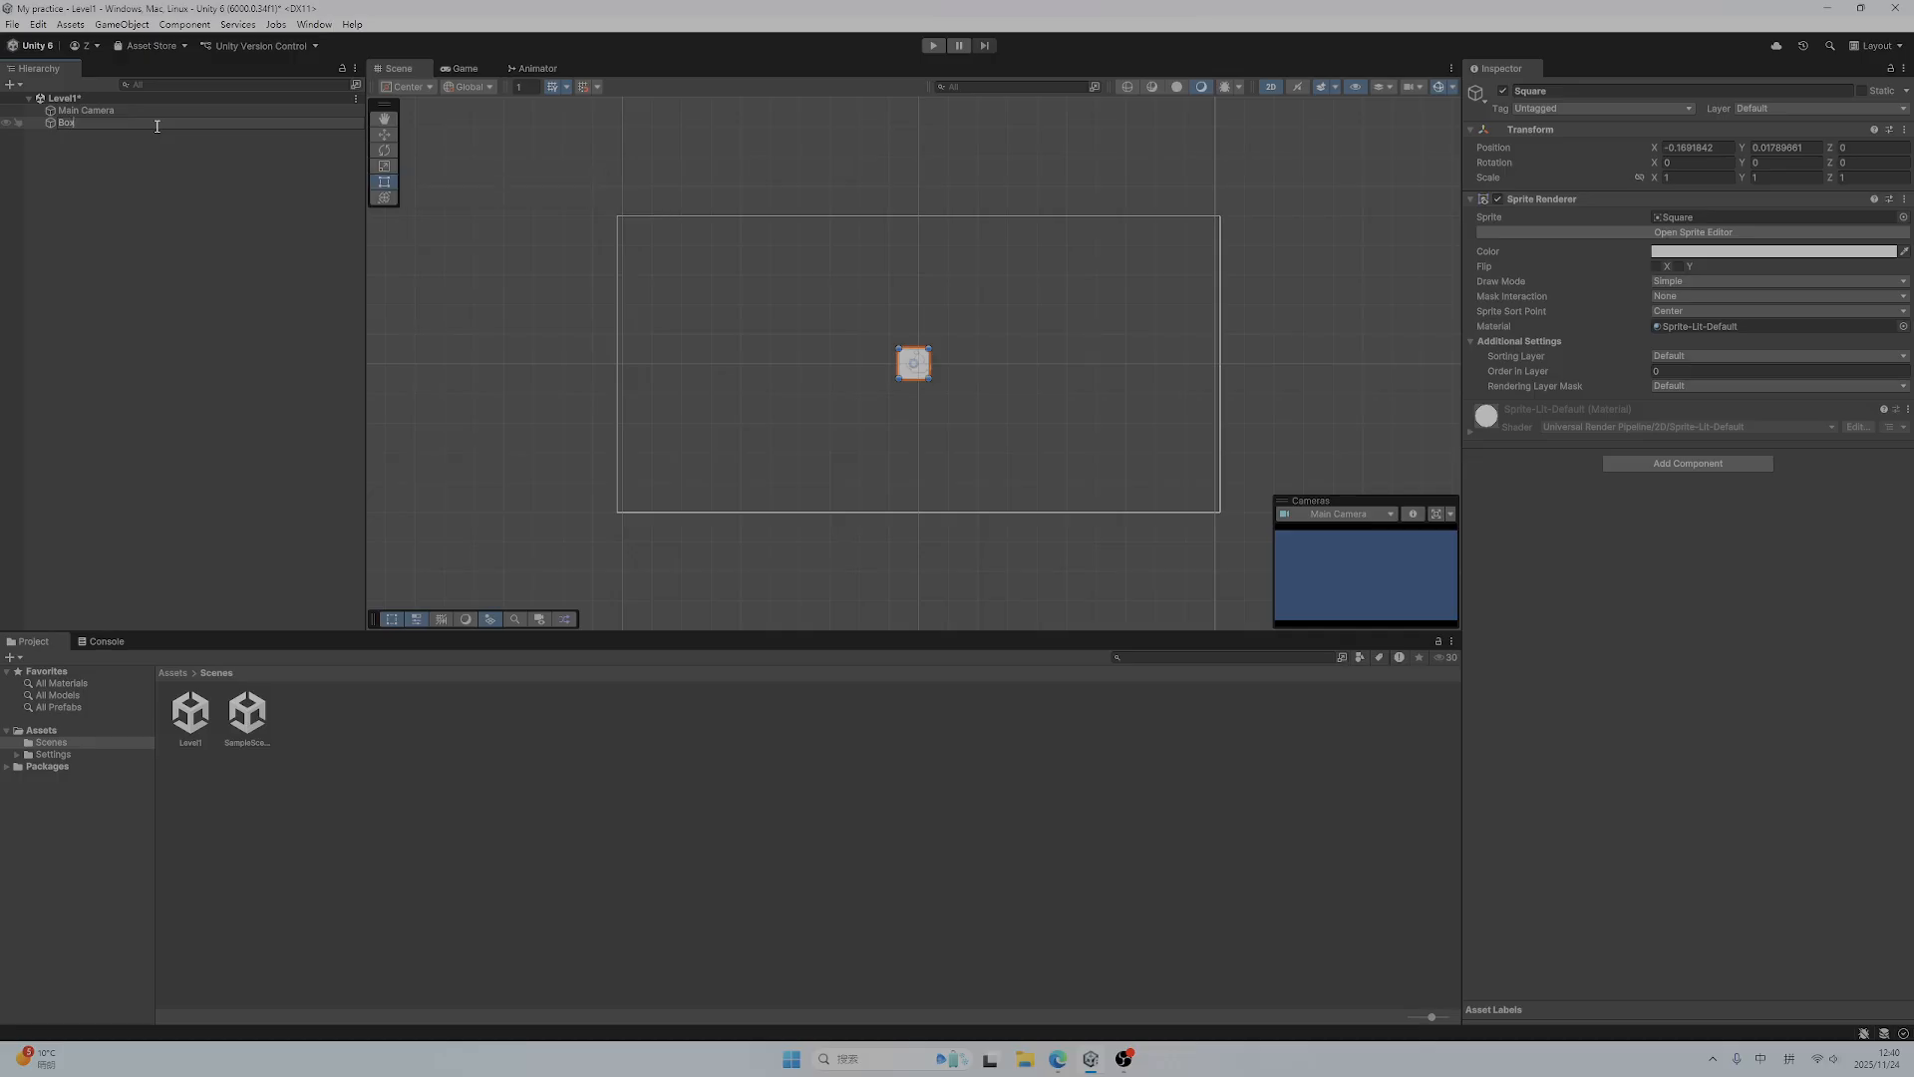
key("Return")
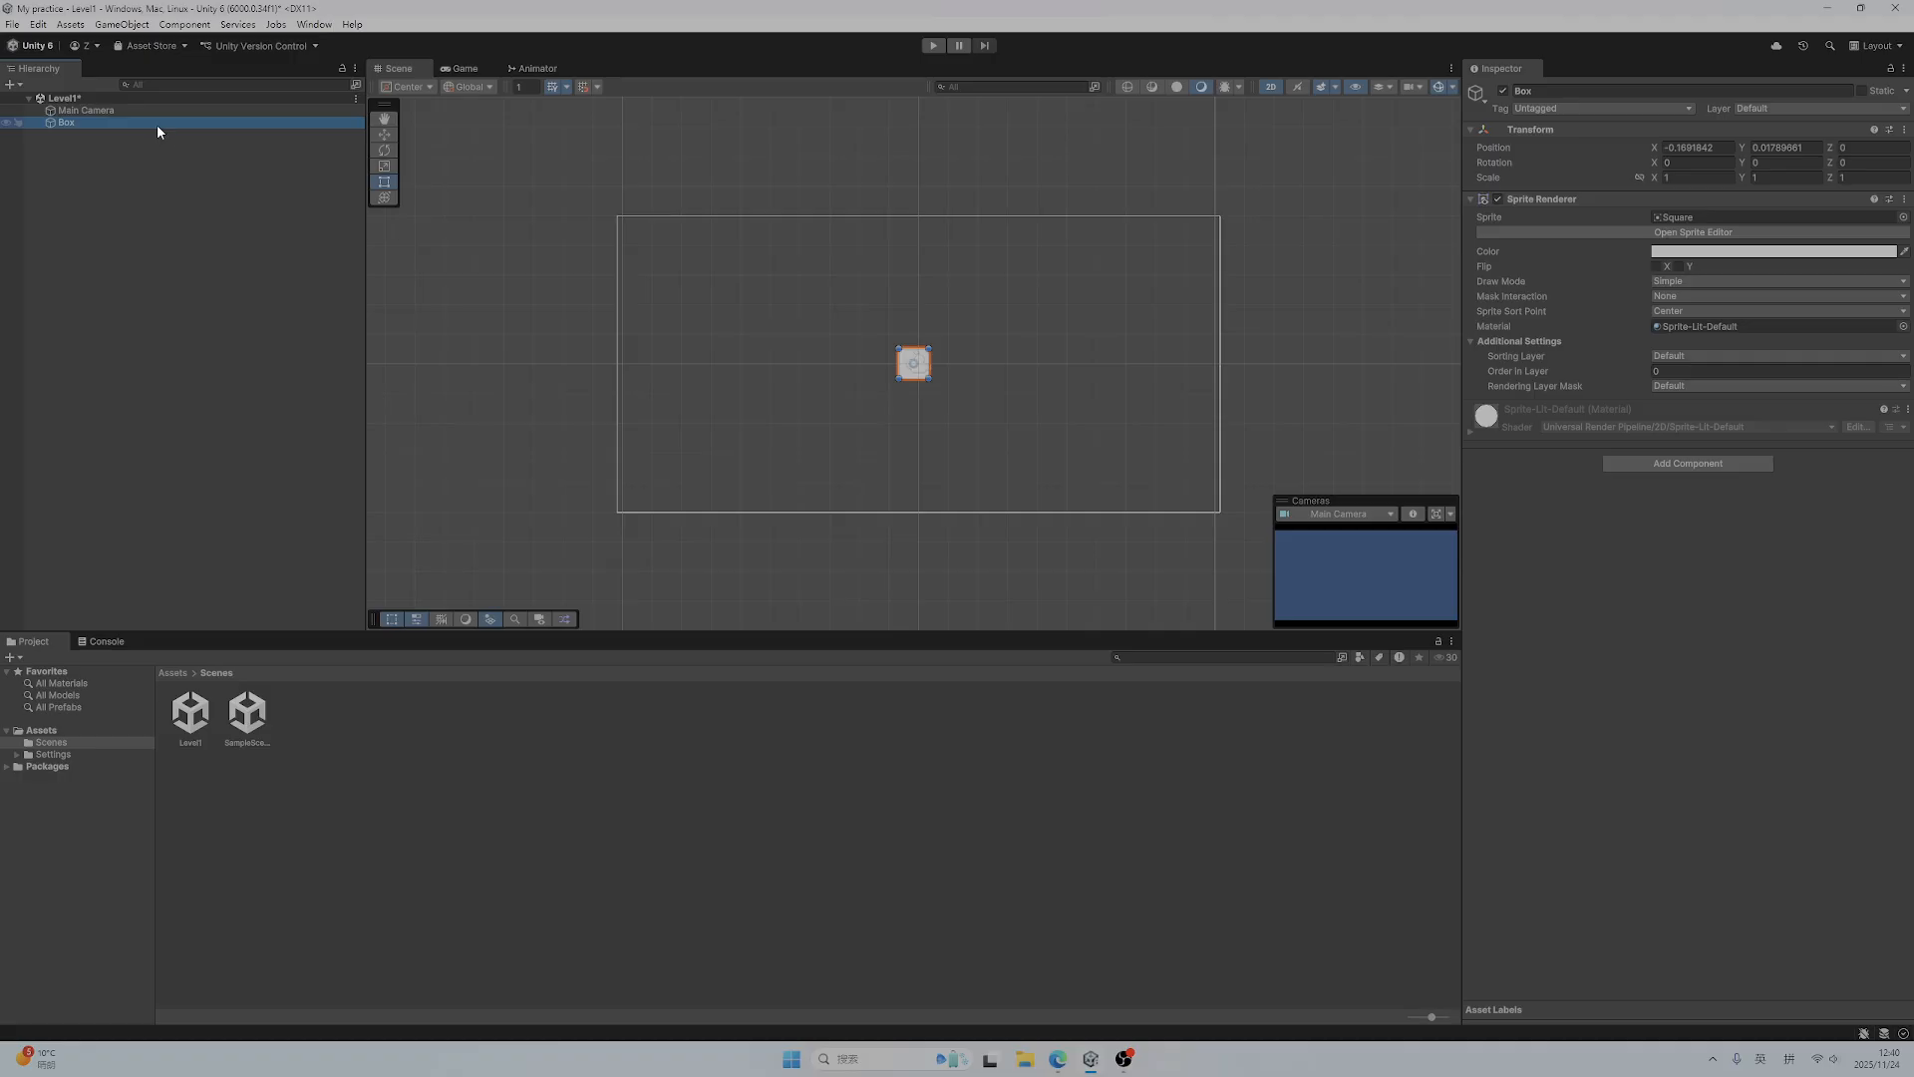
Set the Box object's X and Y position to 0
left_click(142, 171)
left_click(53, 124)
left_click(1685, 148)
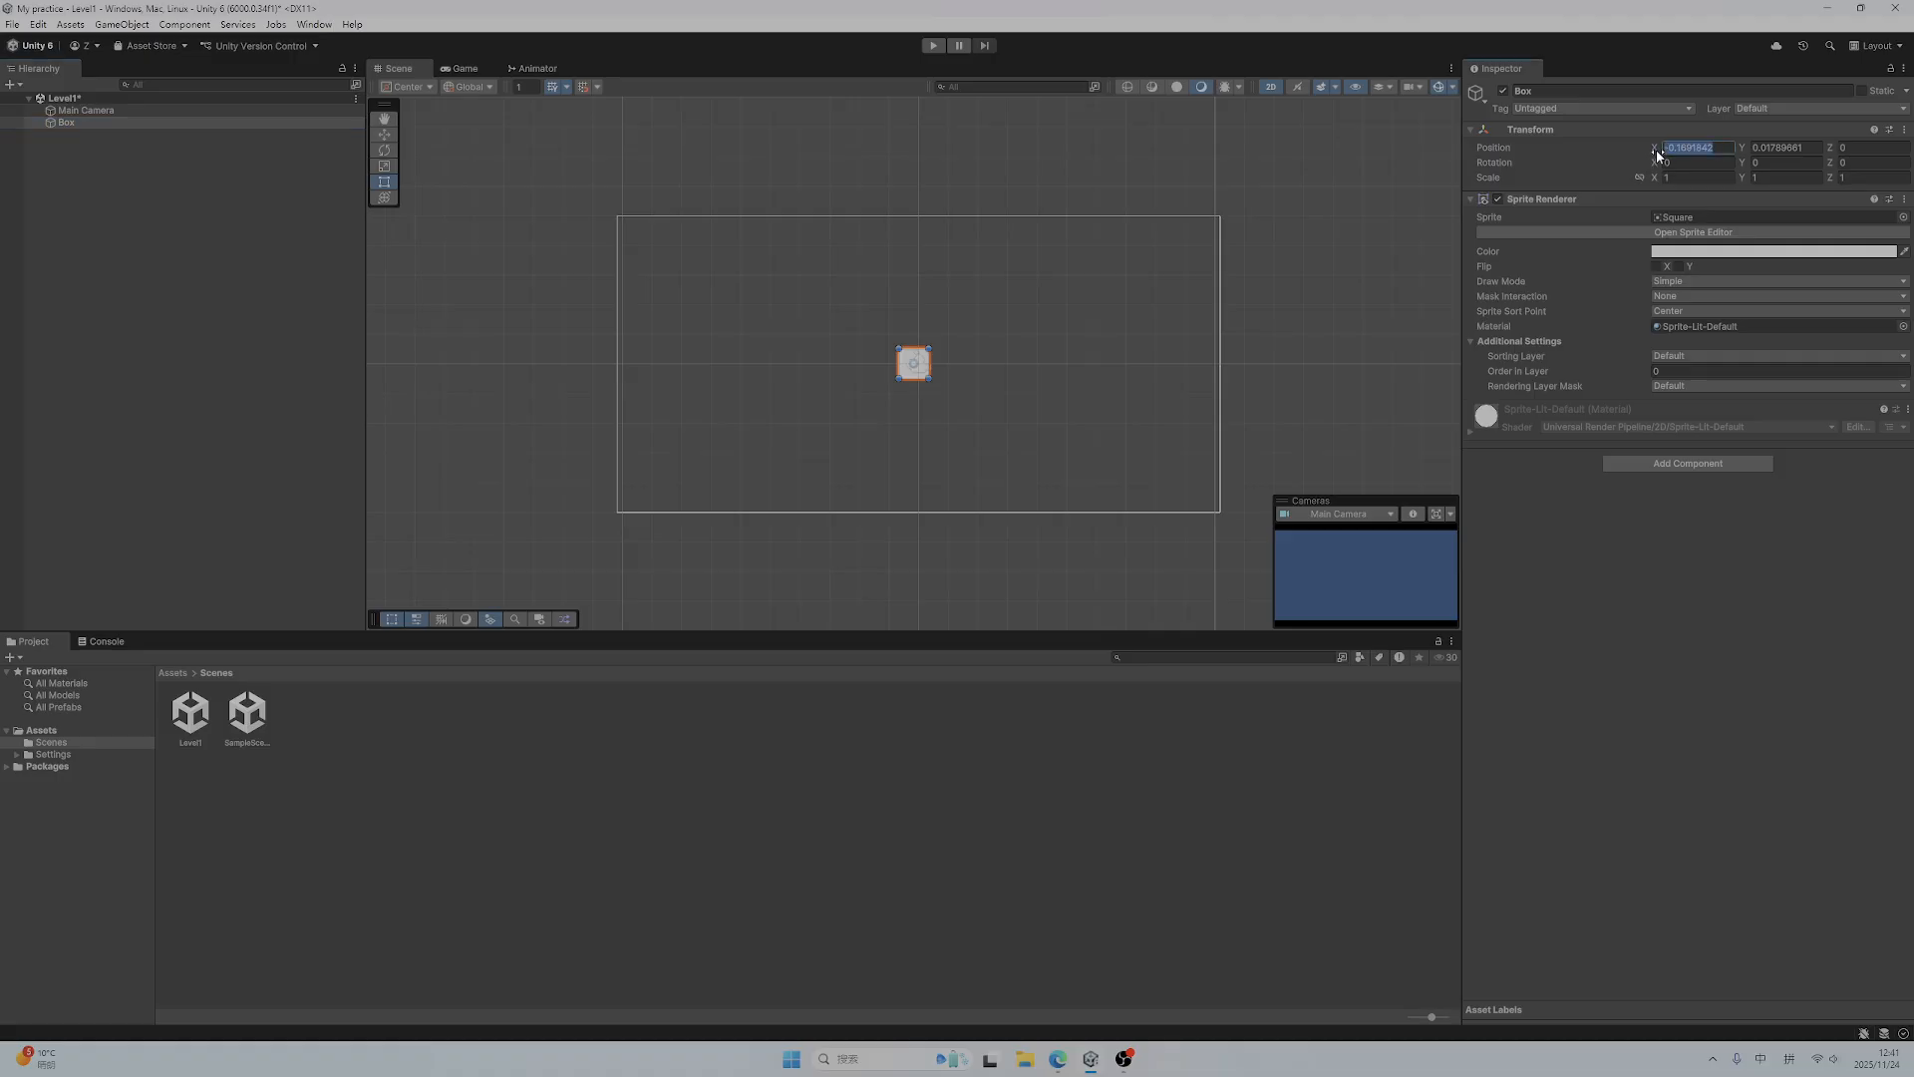
type("0")
key("Tab")
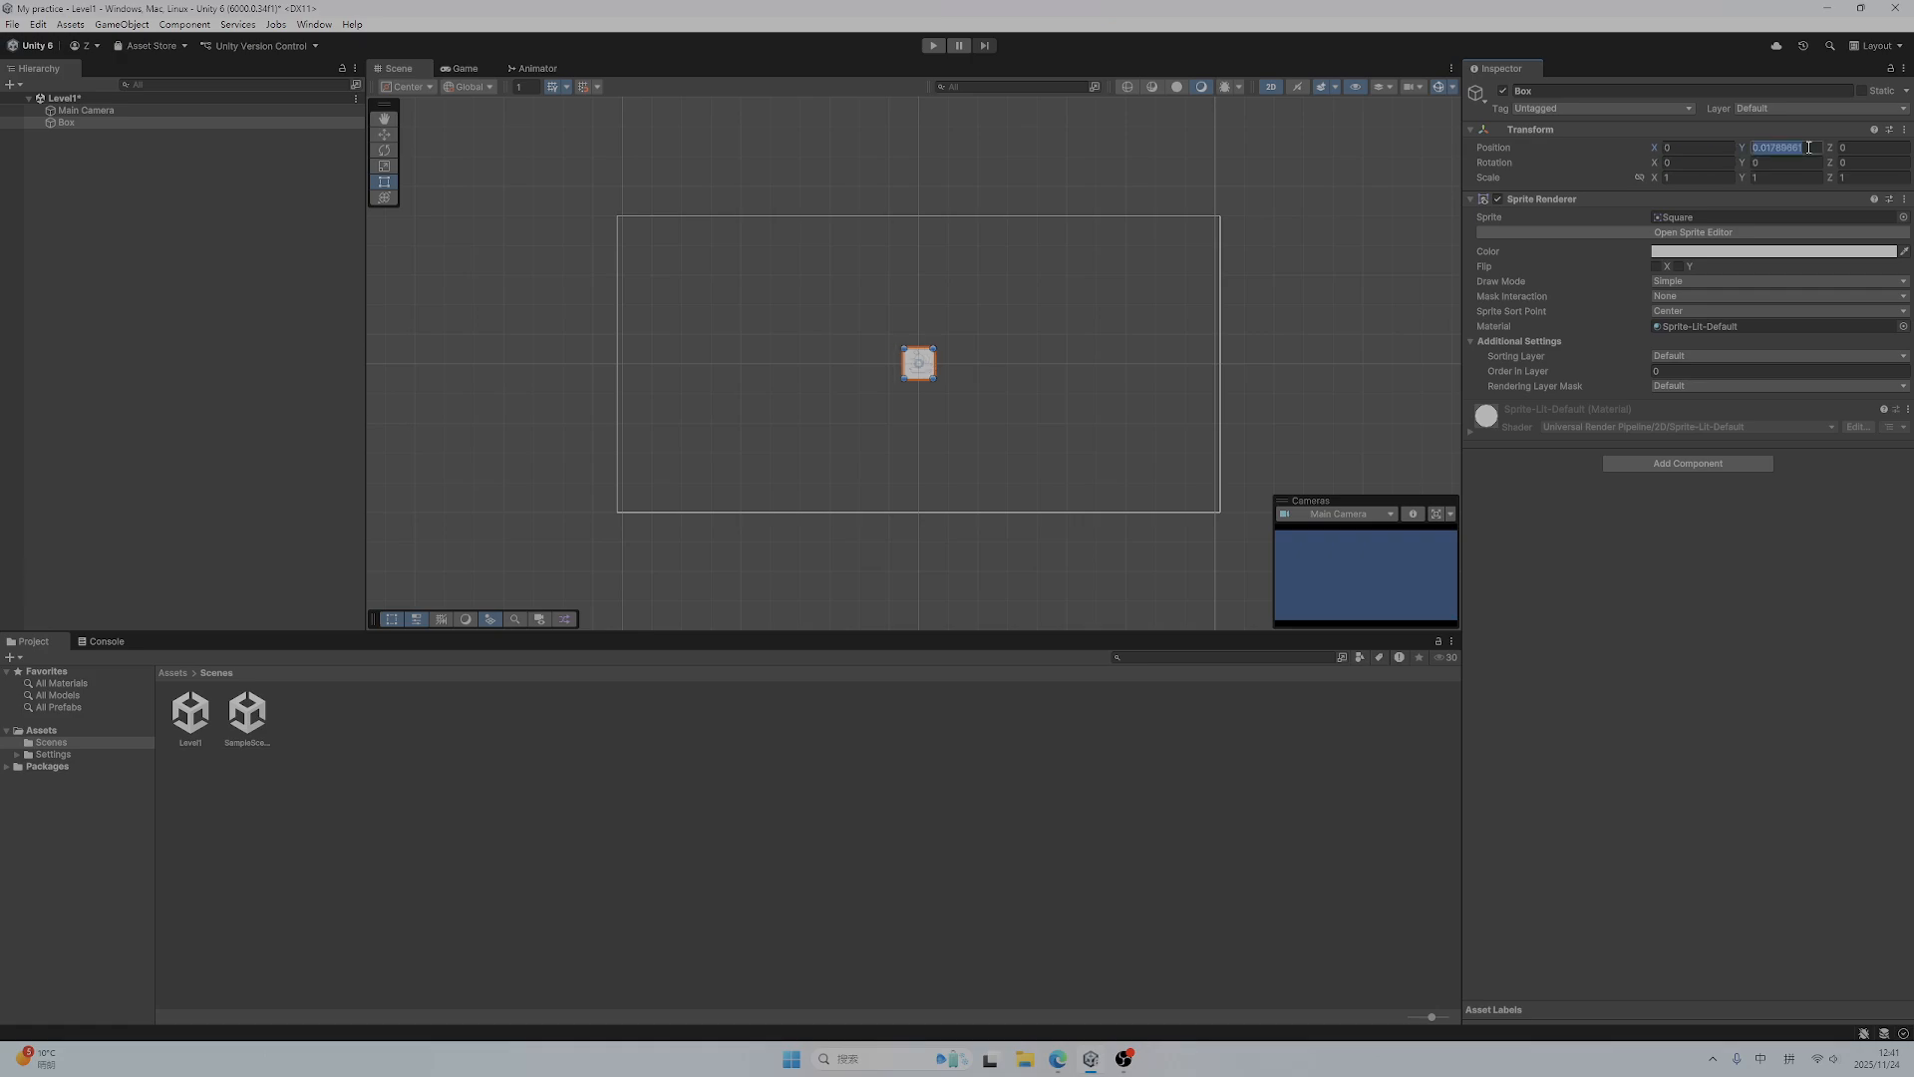
type("0")
left_click(1597, 548)
Add a Box Collider 2D component to the Box object
left_click(1672, 466)
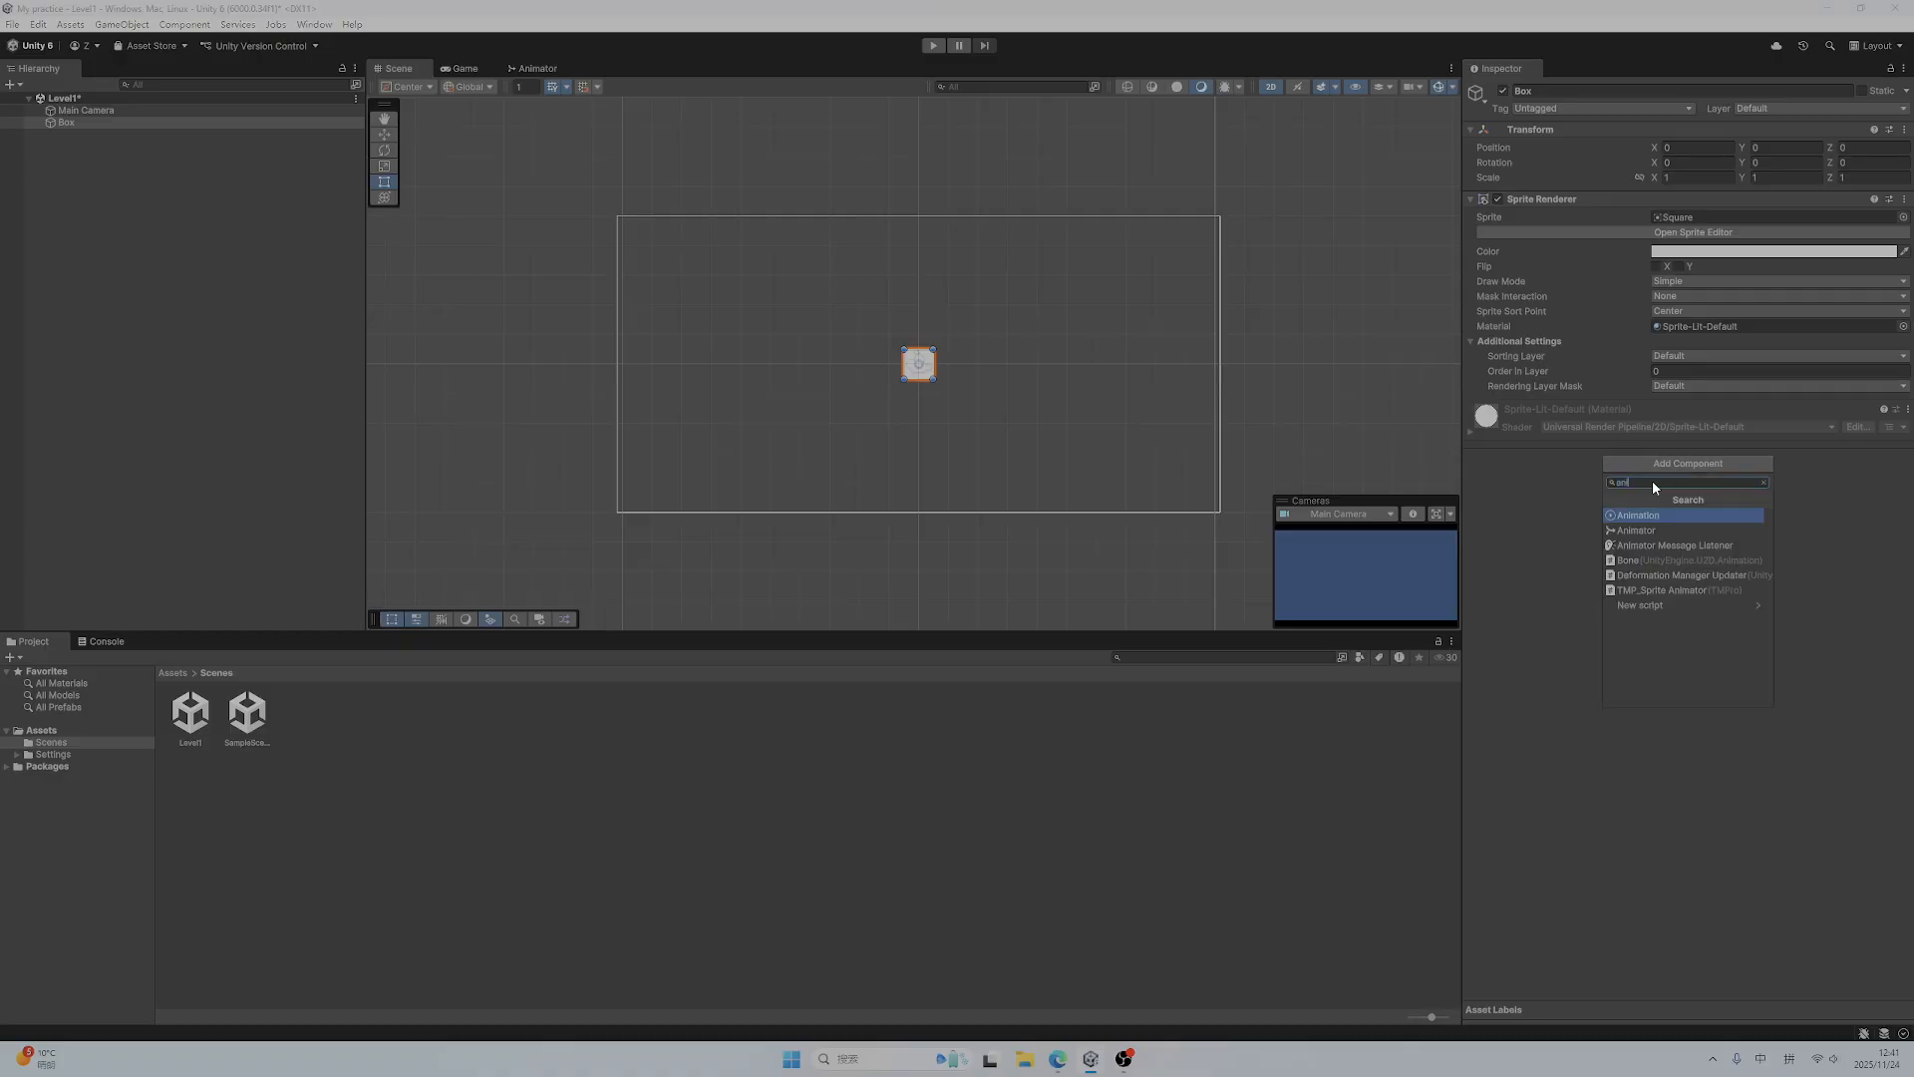
double_click(1655, 482)
key("BackSpace")
type("box")
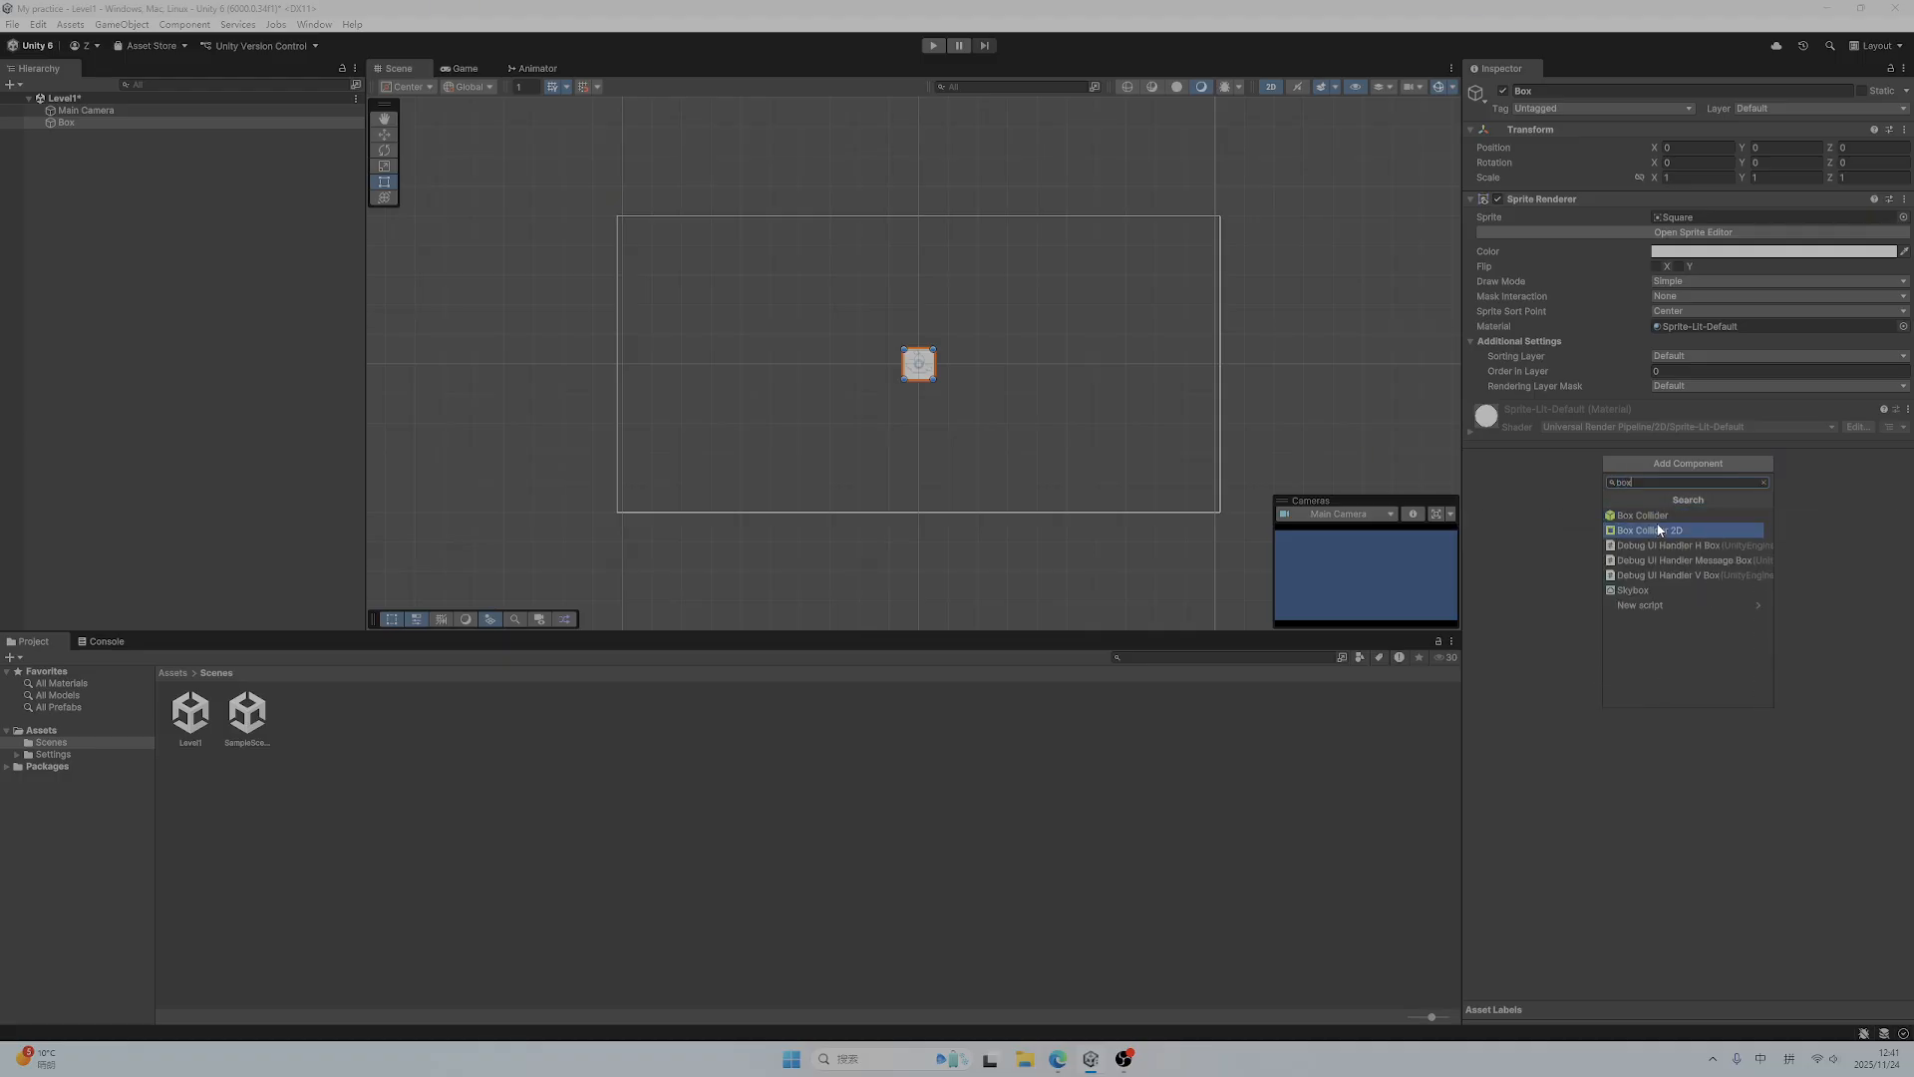
left_click(1659, 530)
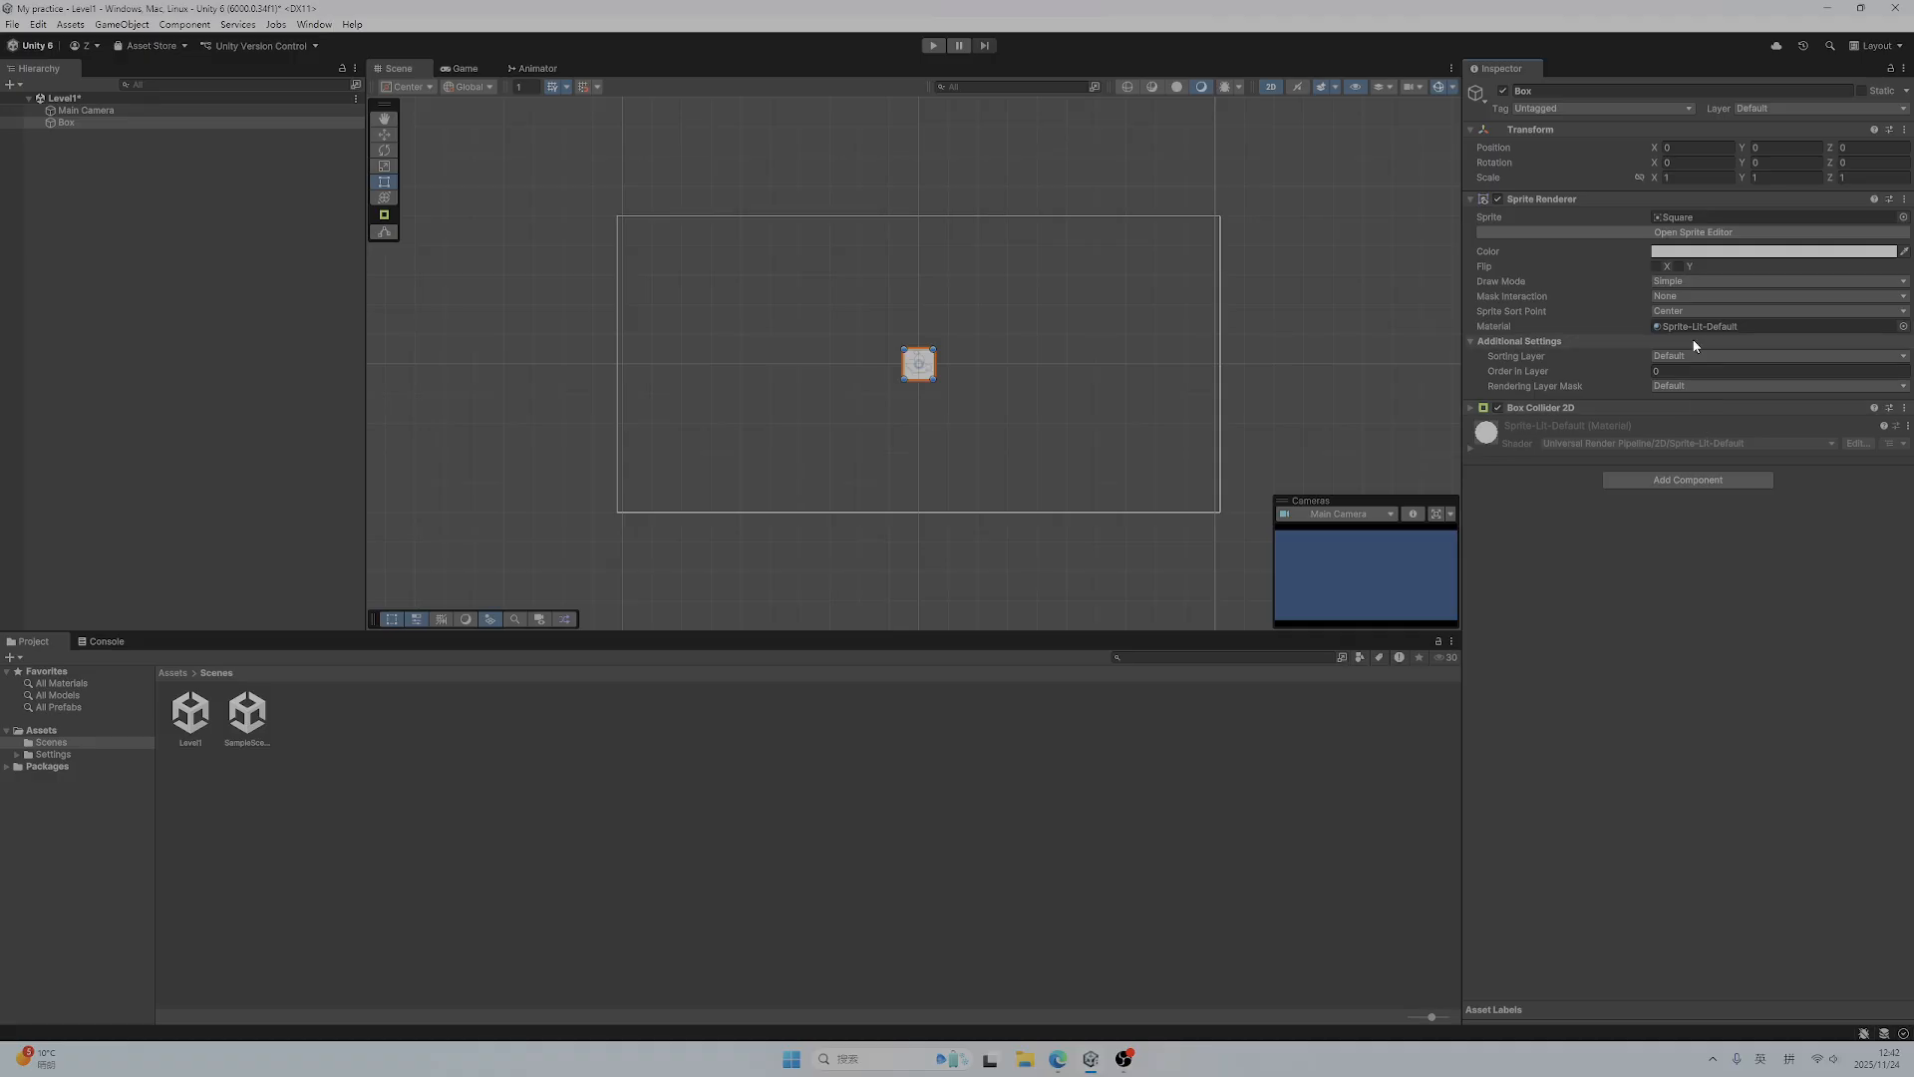
Edit the Box's collider edges in the scene so its size is about 1.50 by 1.33
left_click(1471, 408)
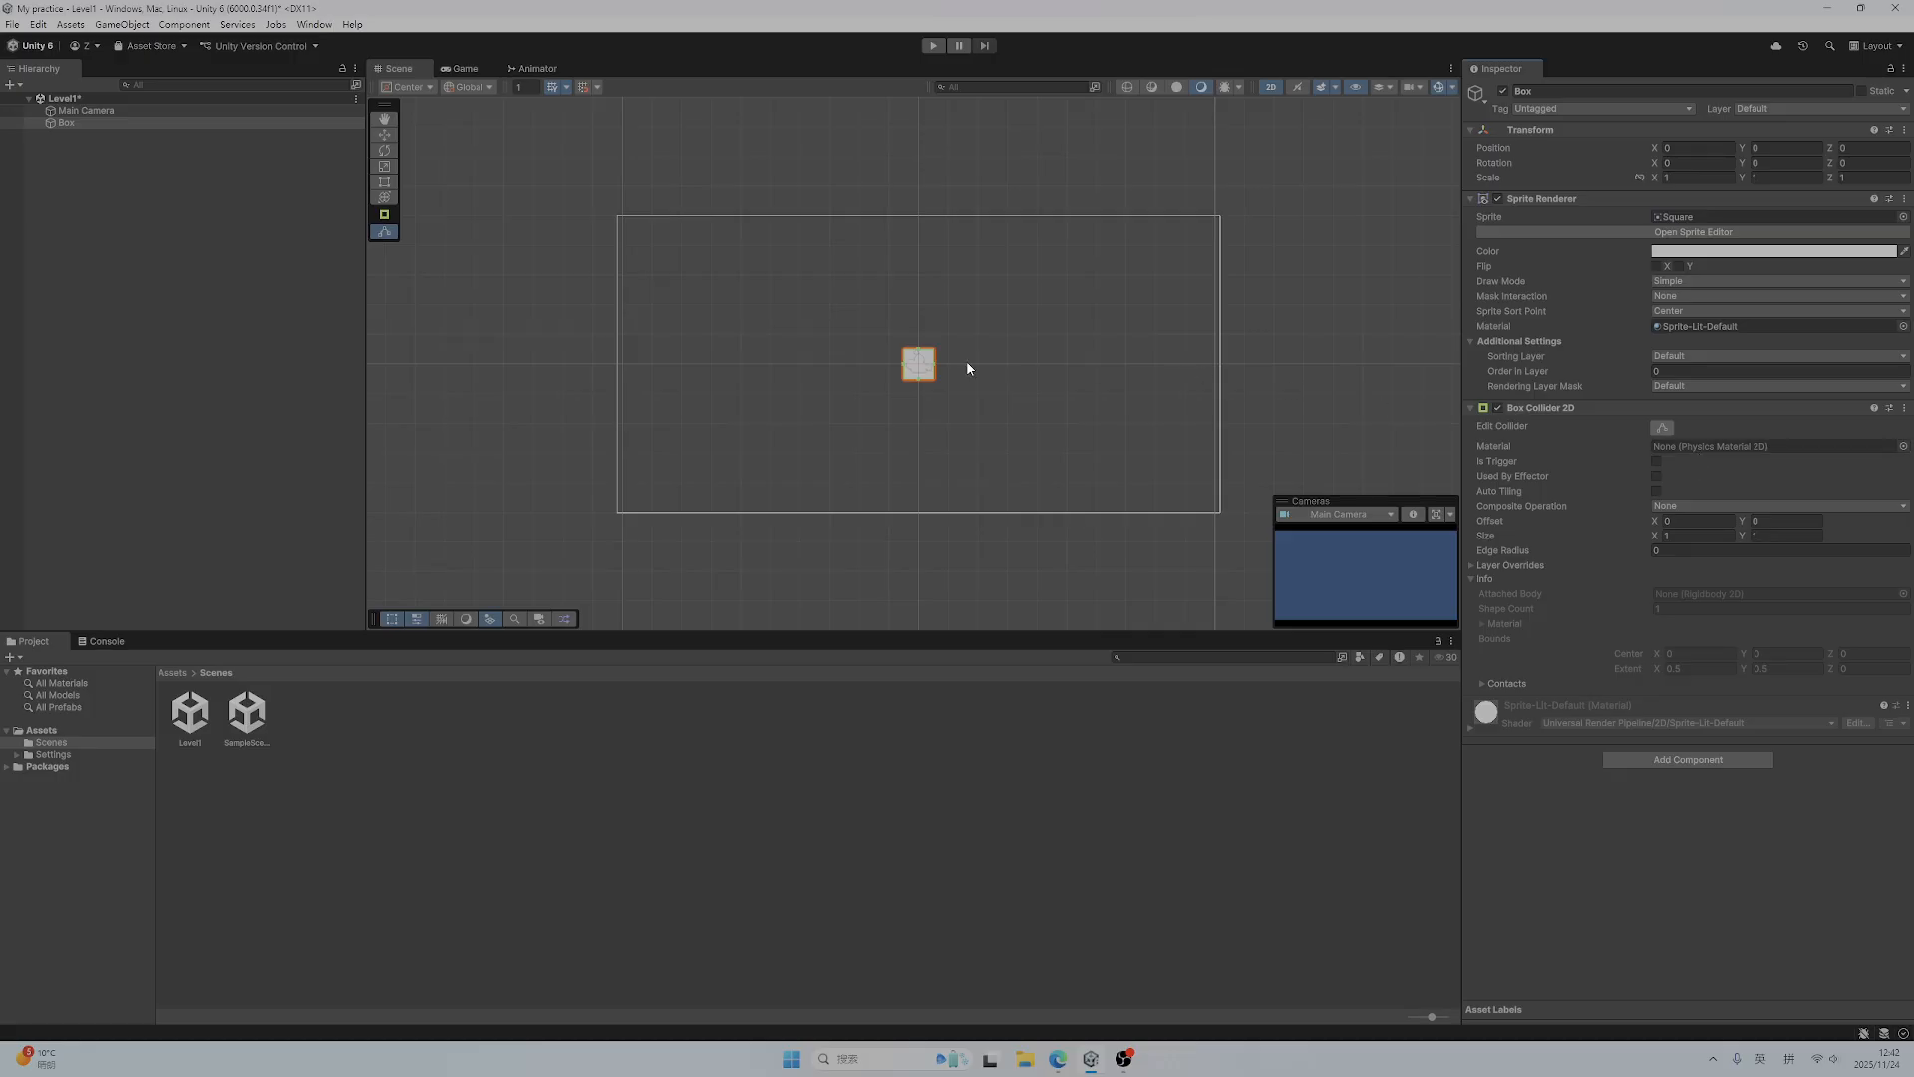
mouse_move(935, 367)
left_mouse_down()
mouse_move(918, 341)
mouse_move(895, 365)
mouse_move(916, 386)
left_mouse_up()
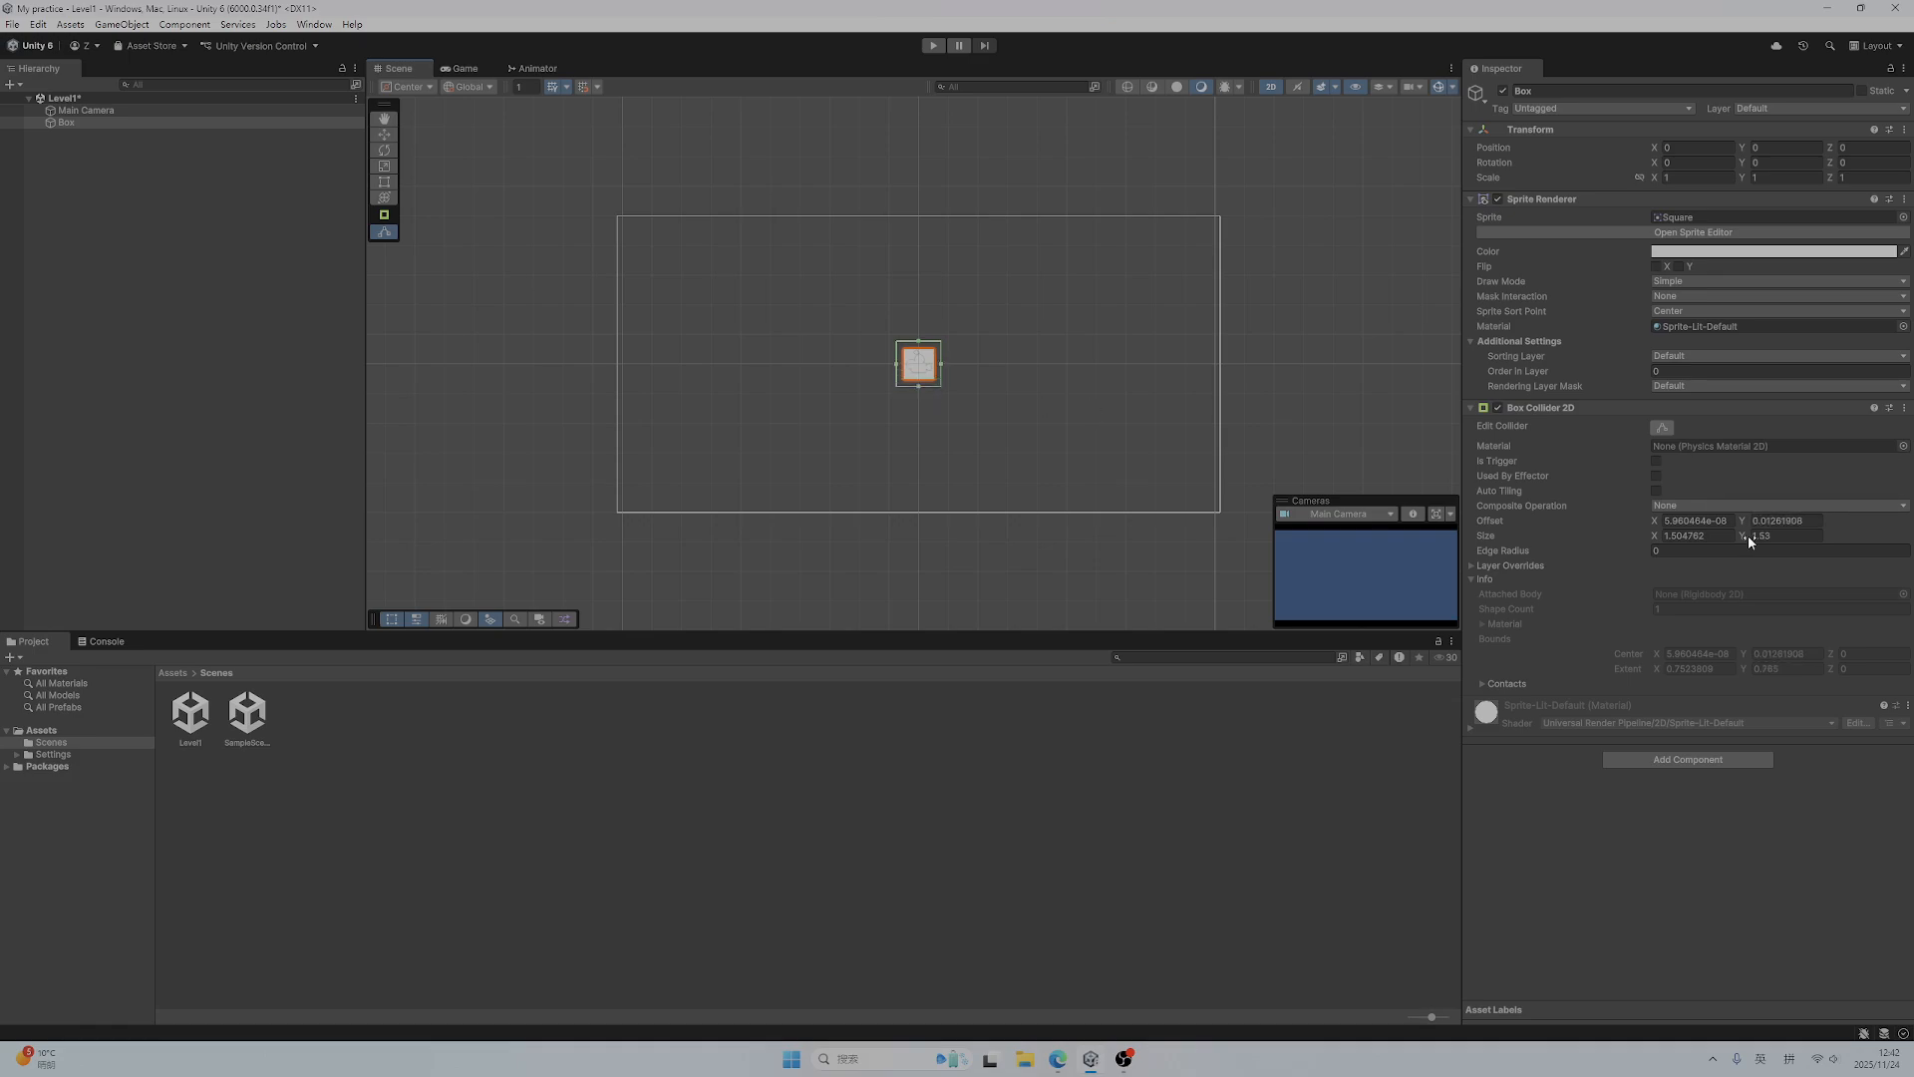
left_click_drag(925, 393, 921, 384)
Add a Rigidbody 2D component to the Box and expand its settings
left_click(1727, 763)
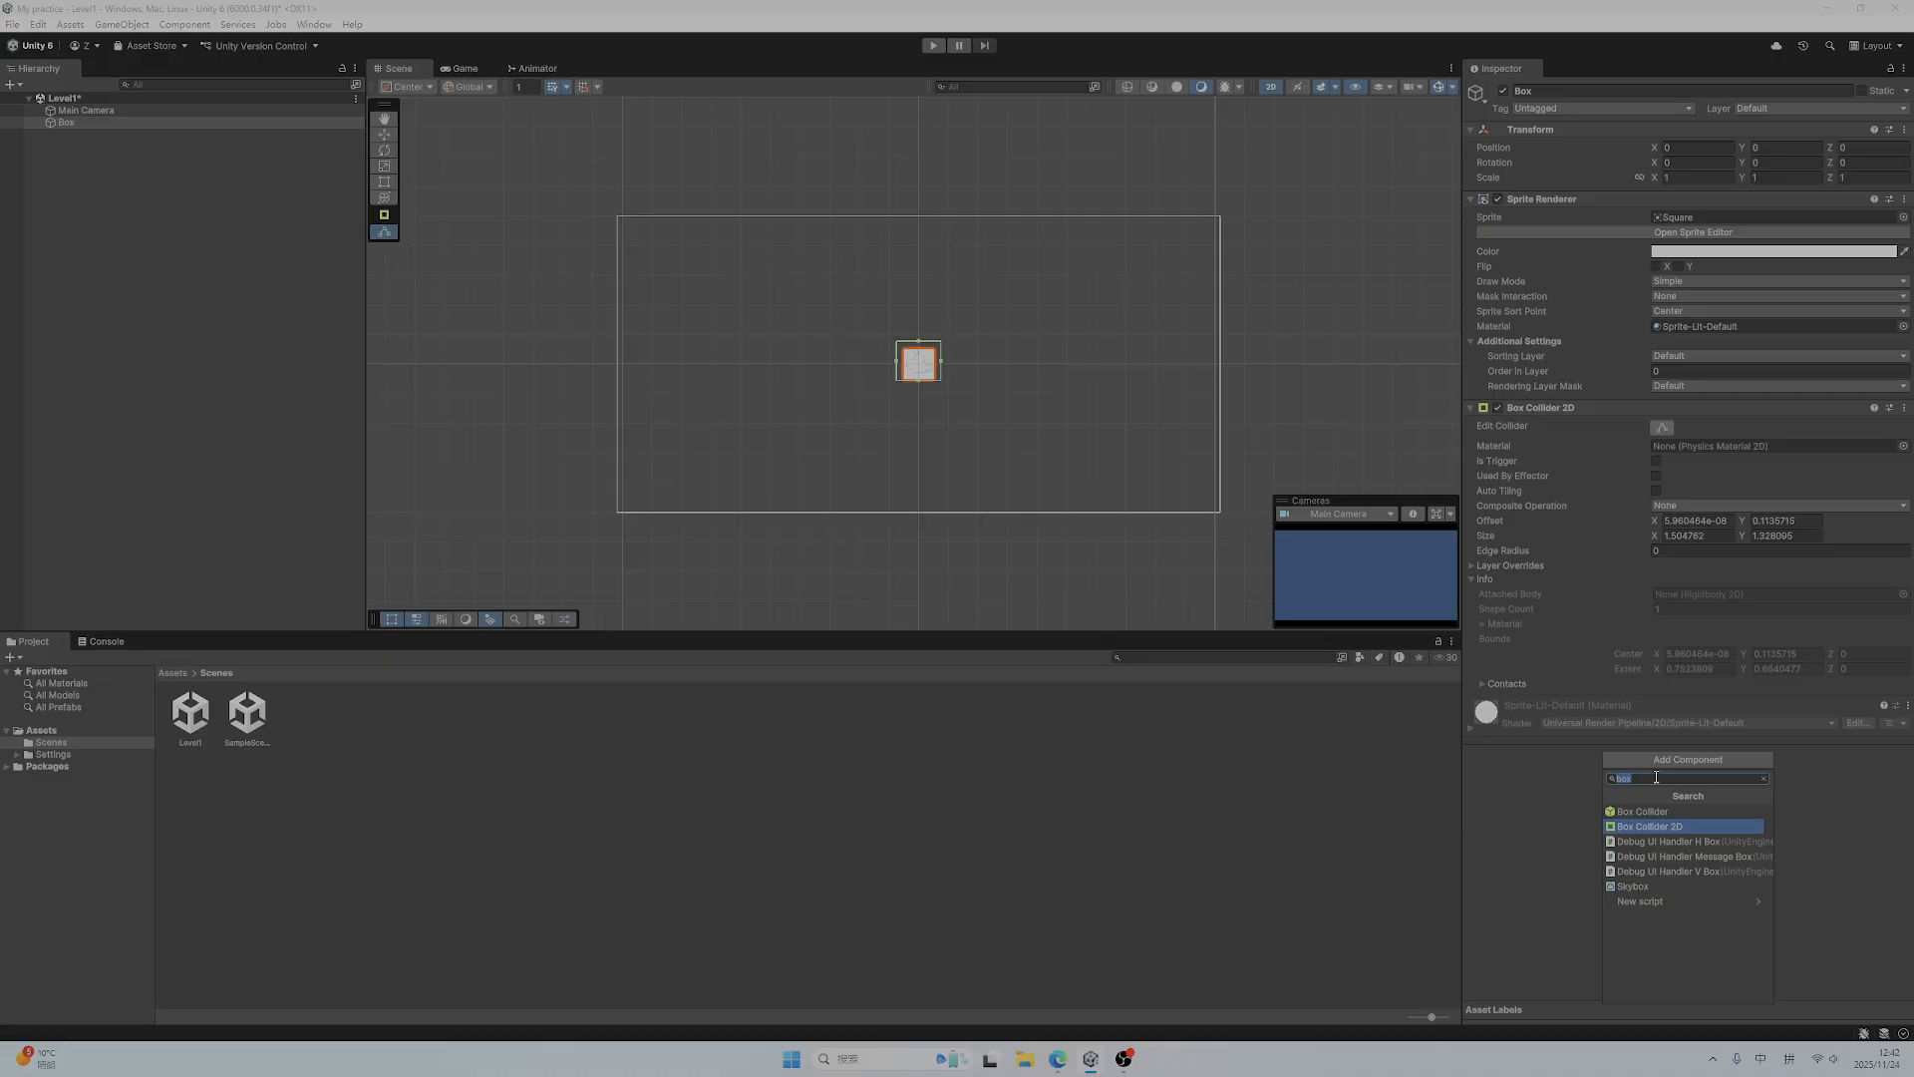
type("rigi")
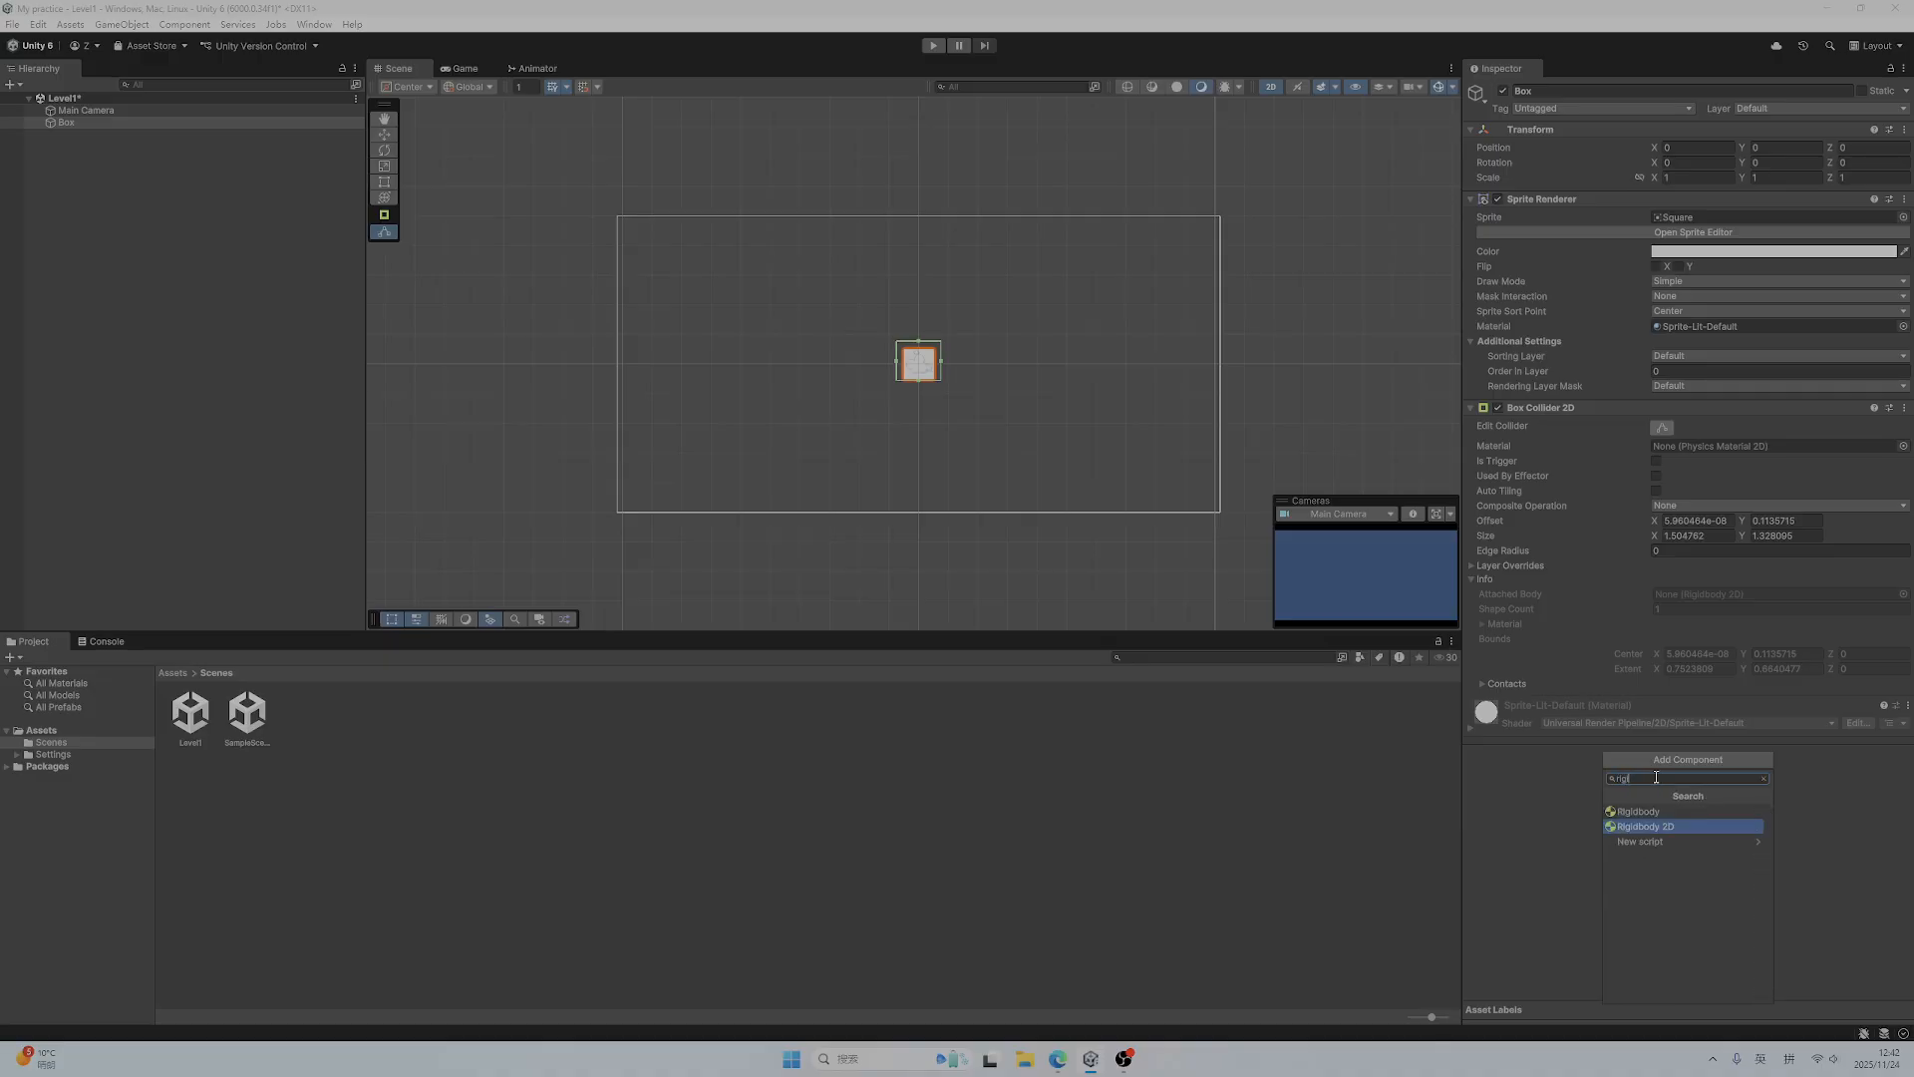
left_click(1647, 827)
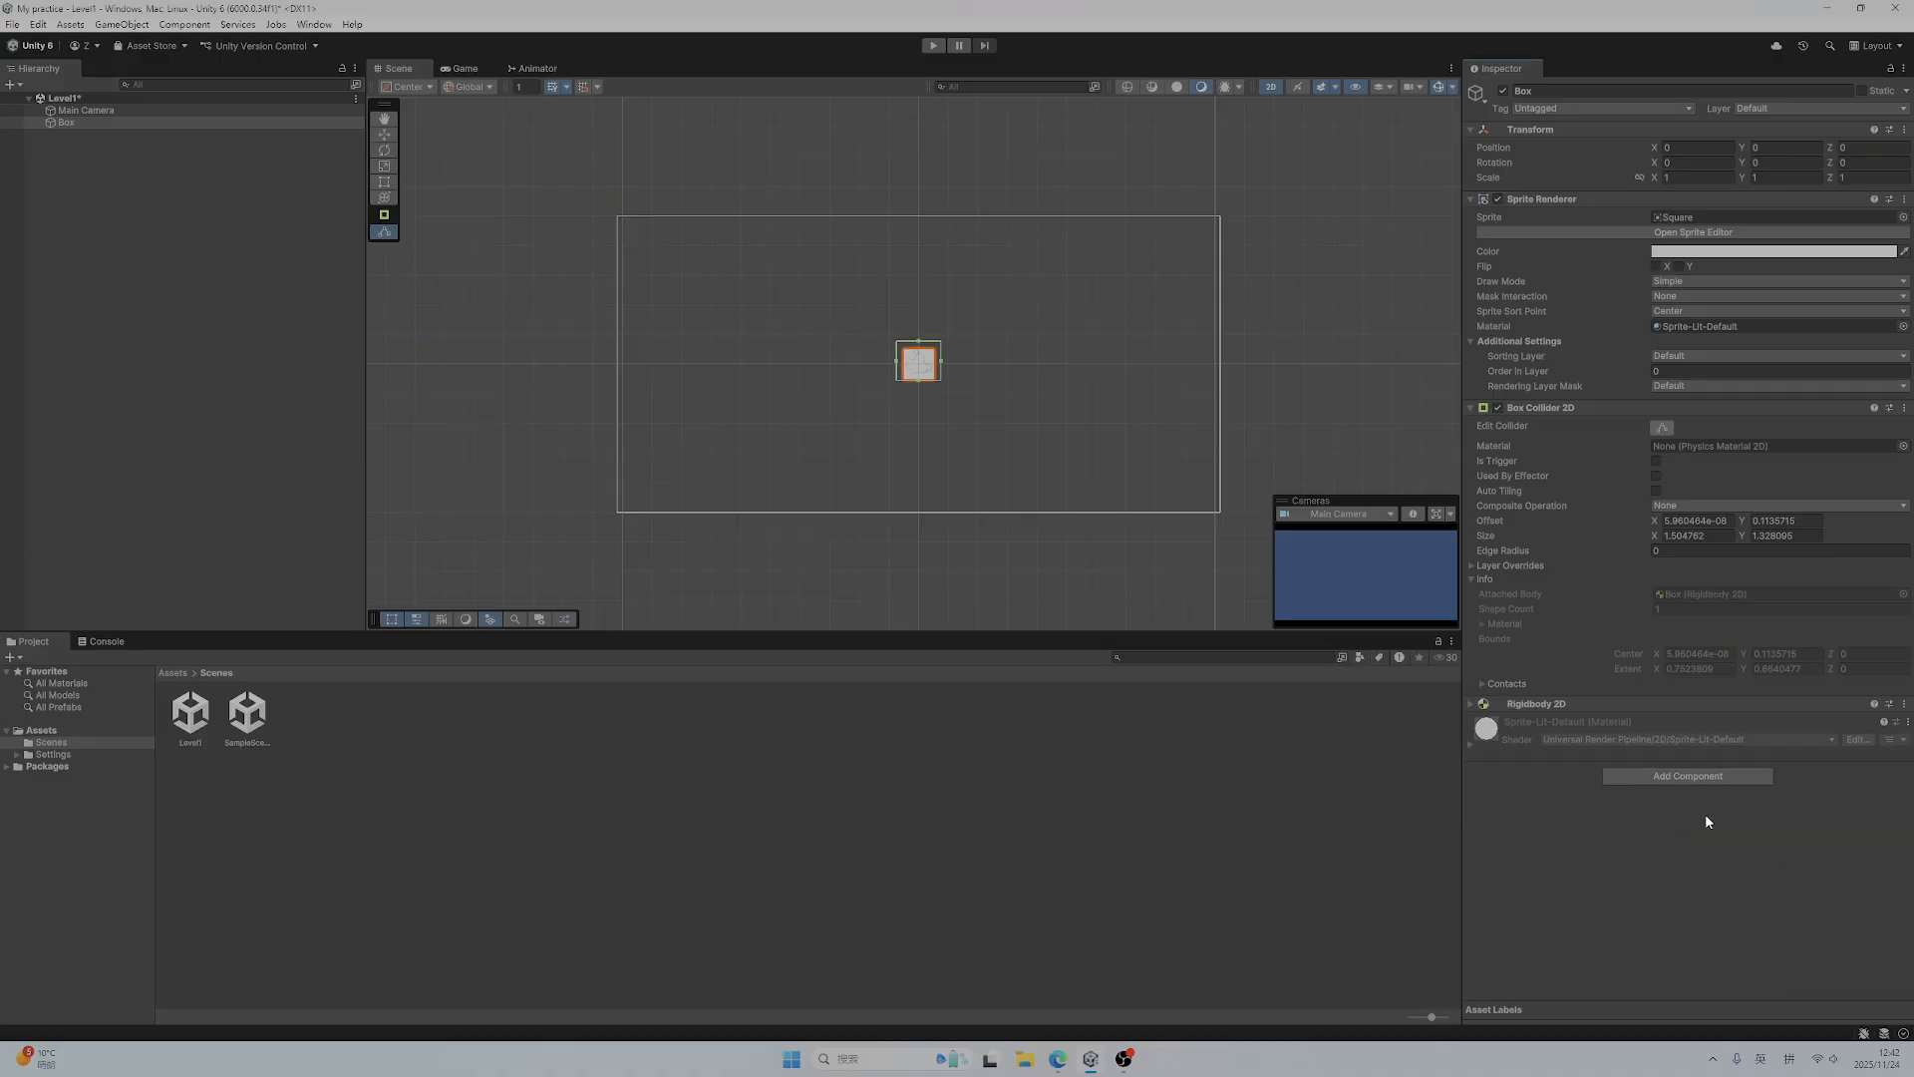
left_click(1470, 703)
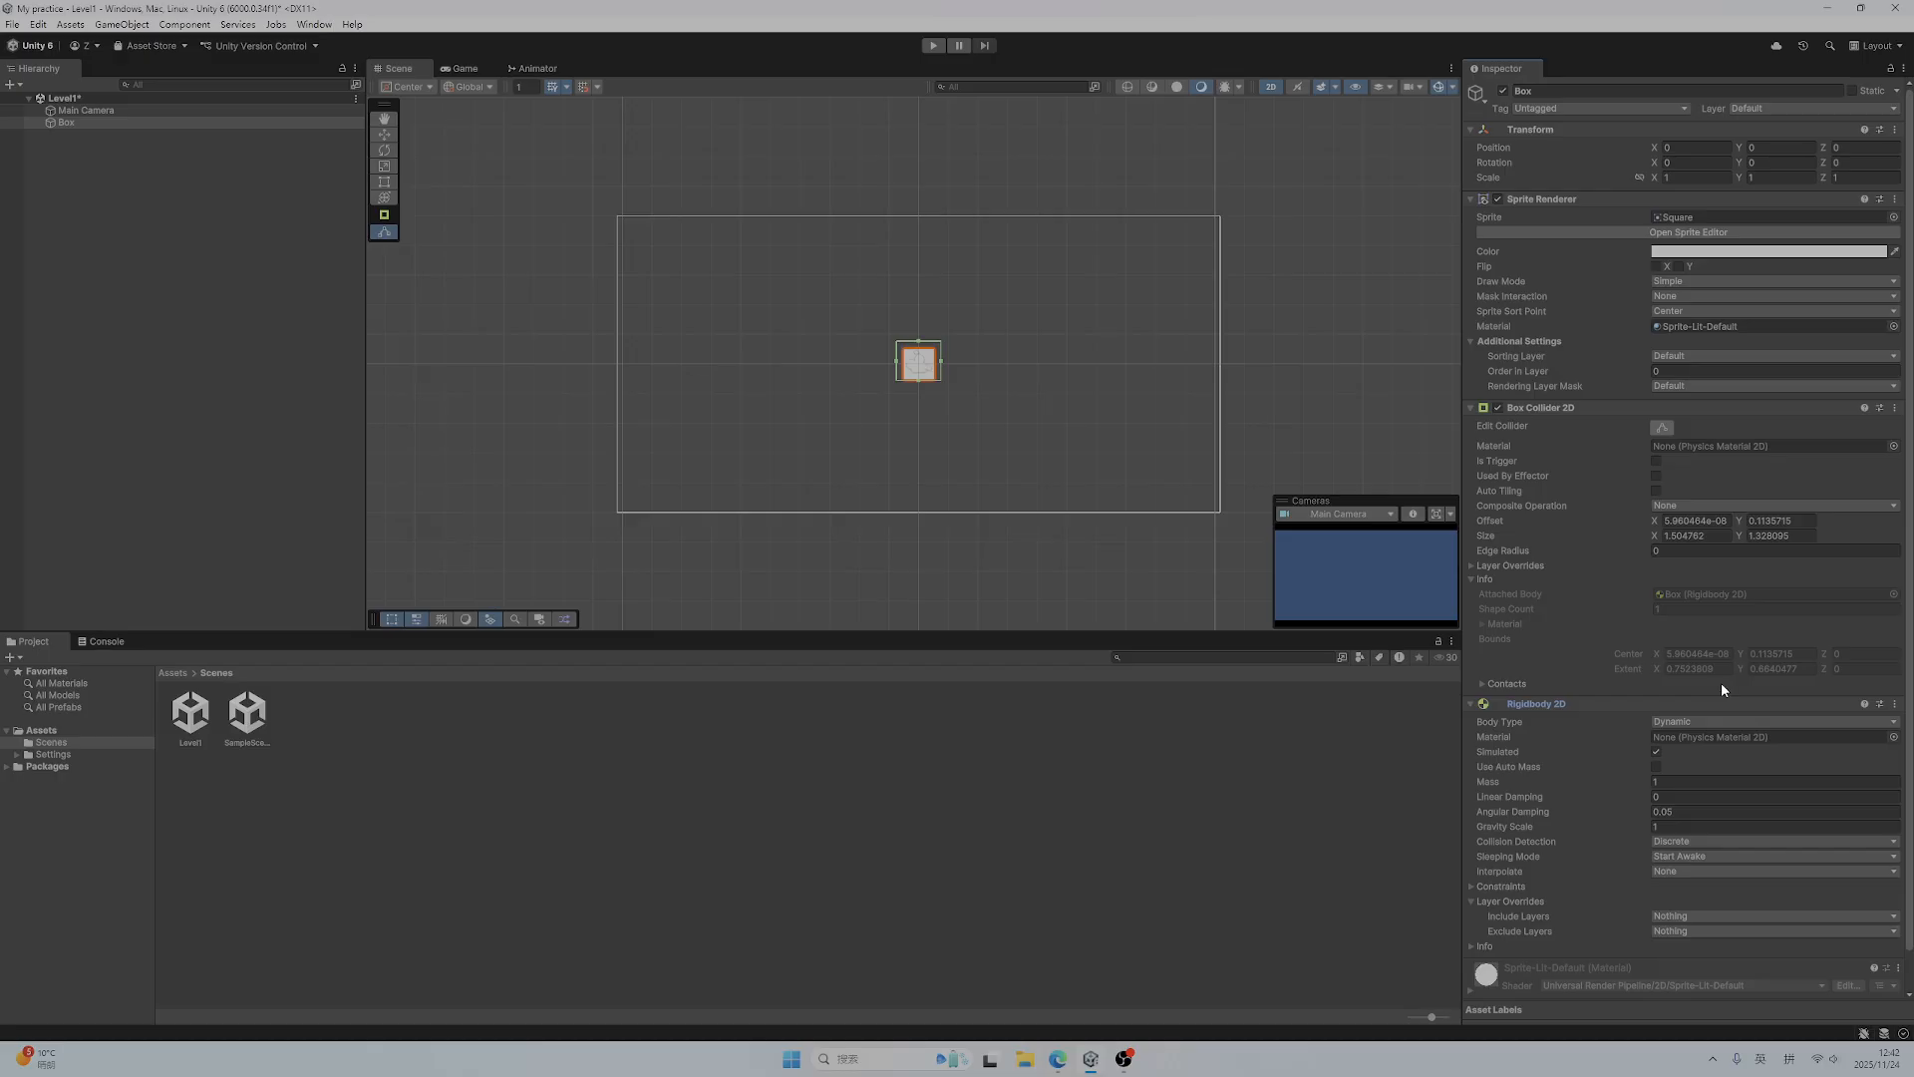
scroll(1721, 682, "down", 1)
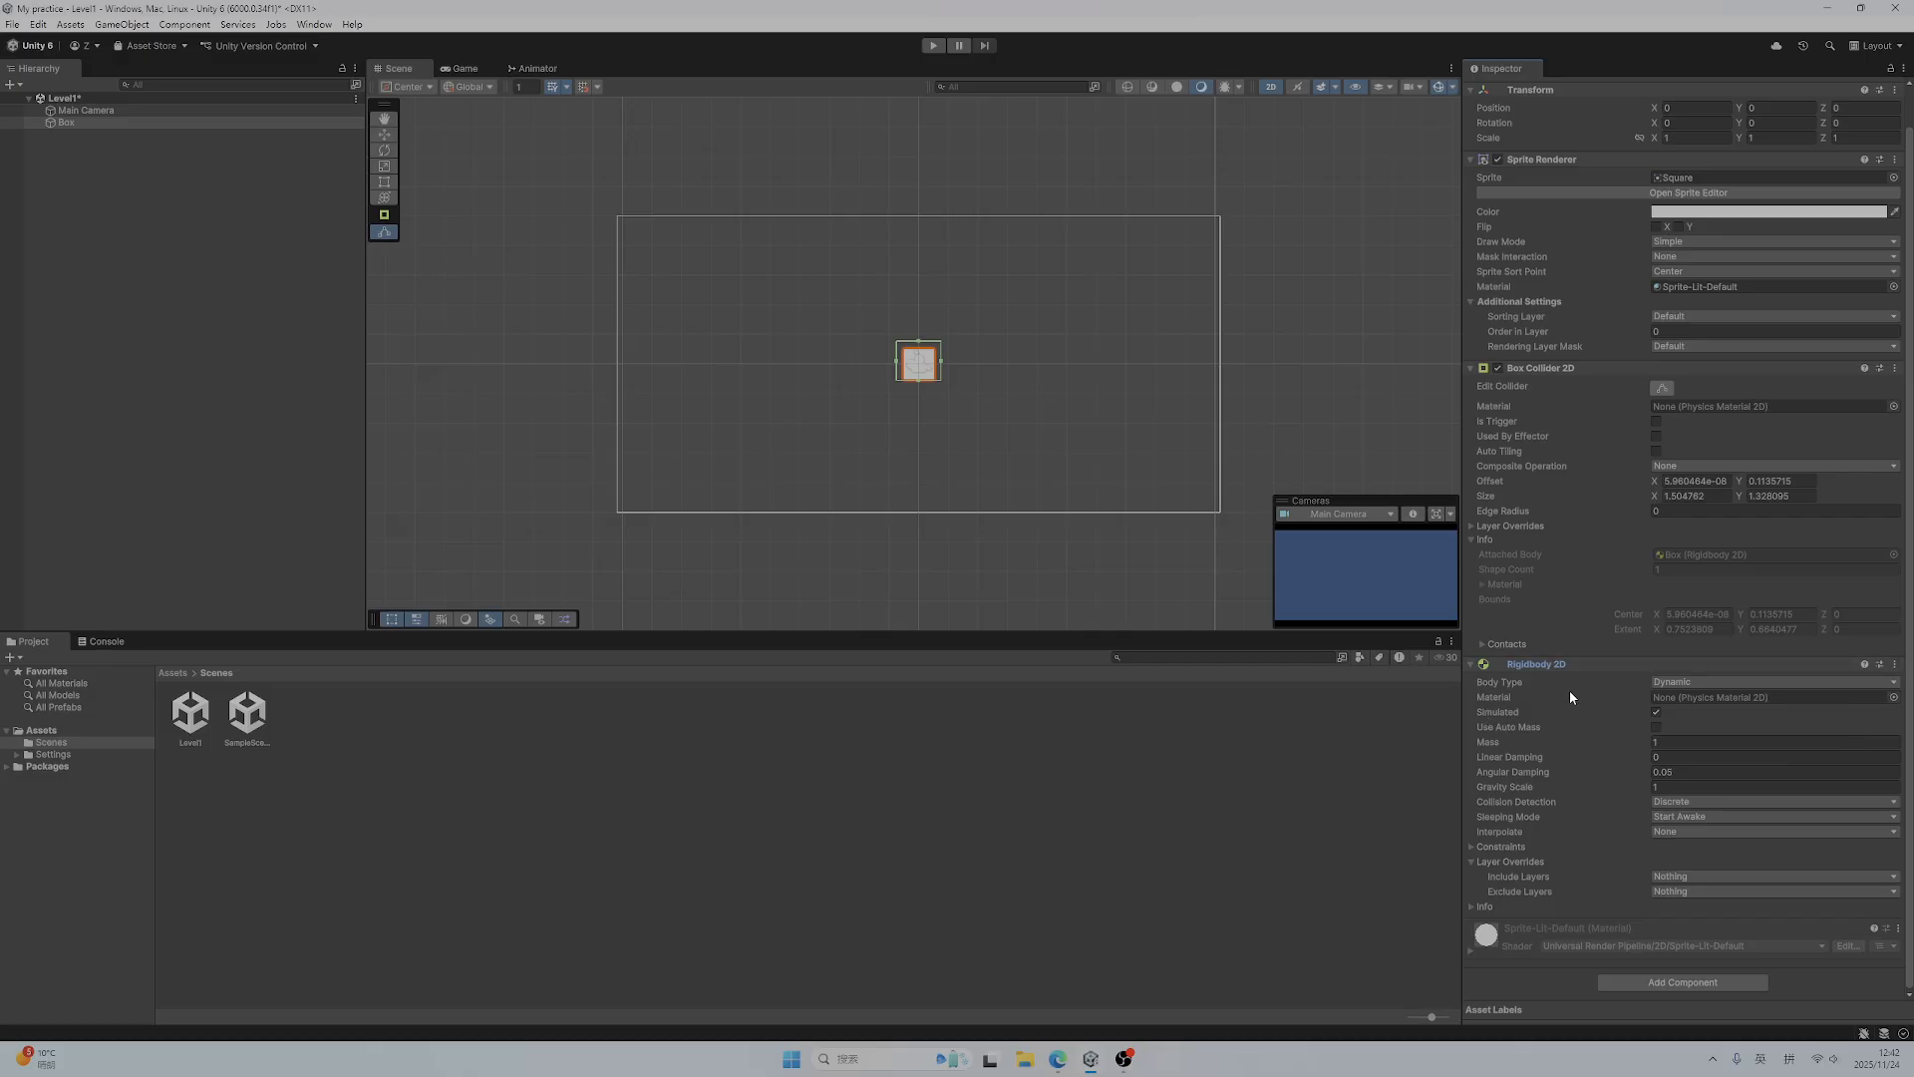
mouse_move(1573, 696)
Create a second 2D square sprite in the scene and name it Ground
right_click(58, 140)
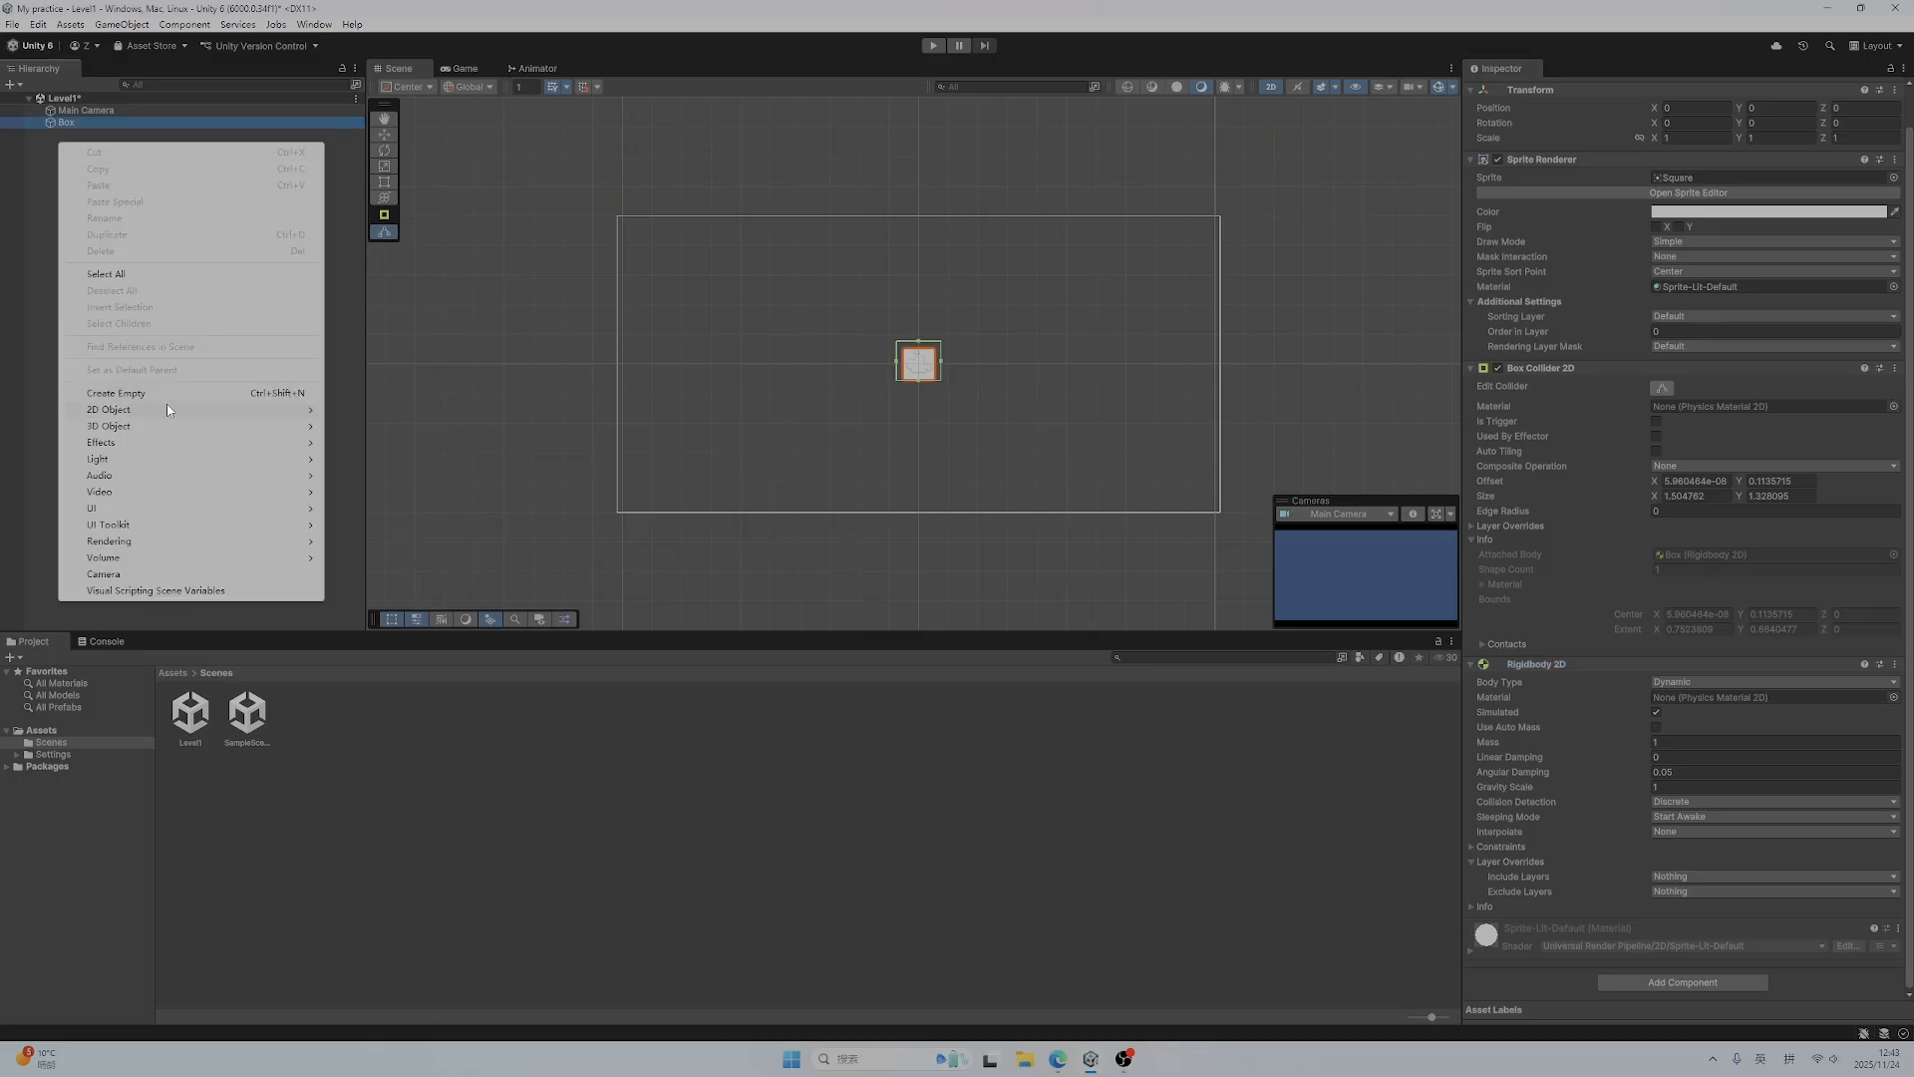
mouse_move(168, 418)
mouse_move(393, 415)
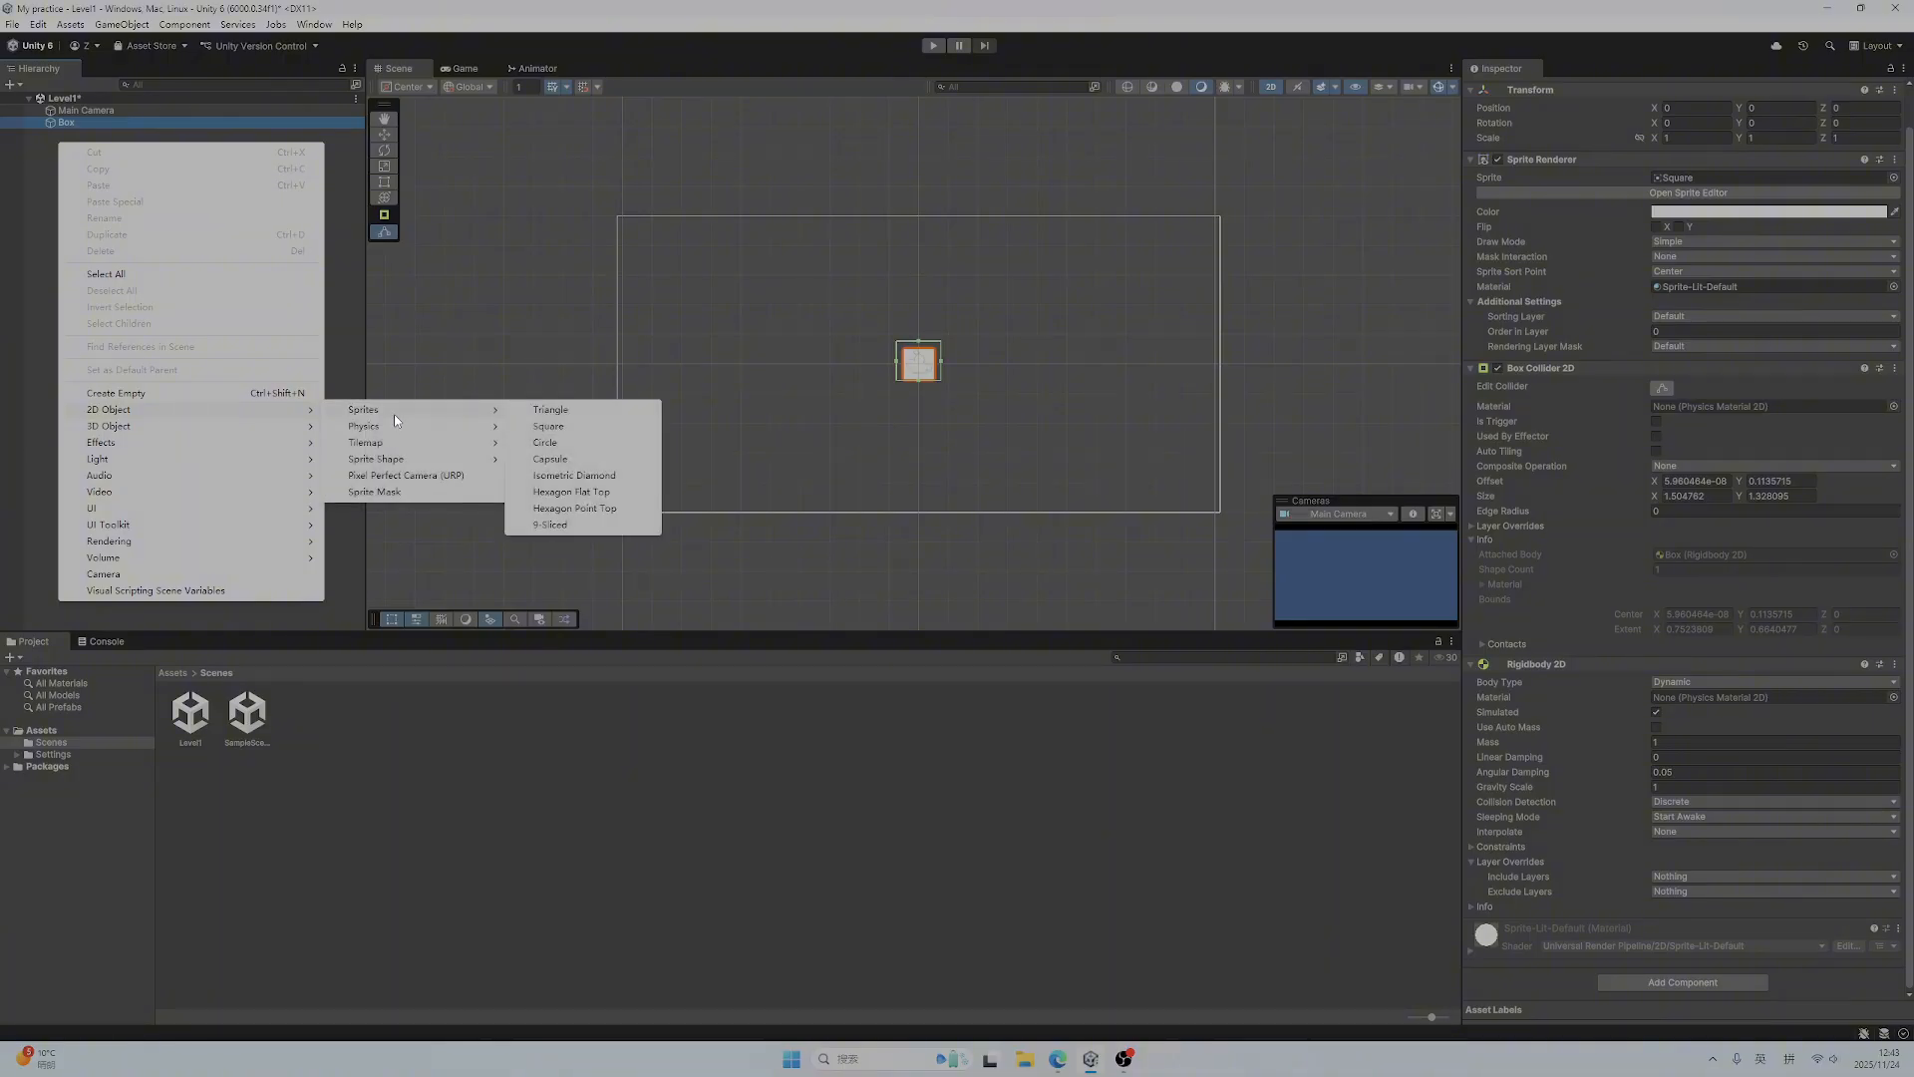
left_click(555, 427)
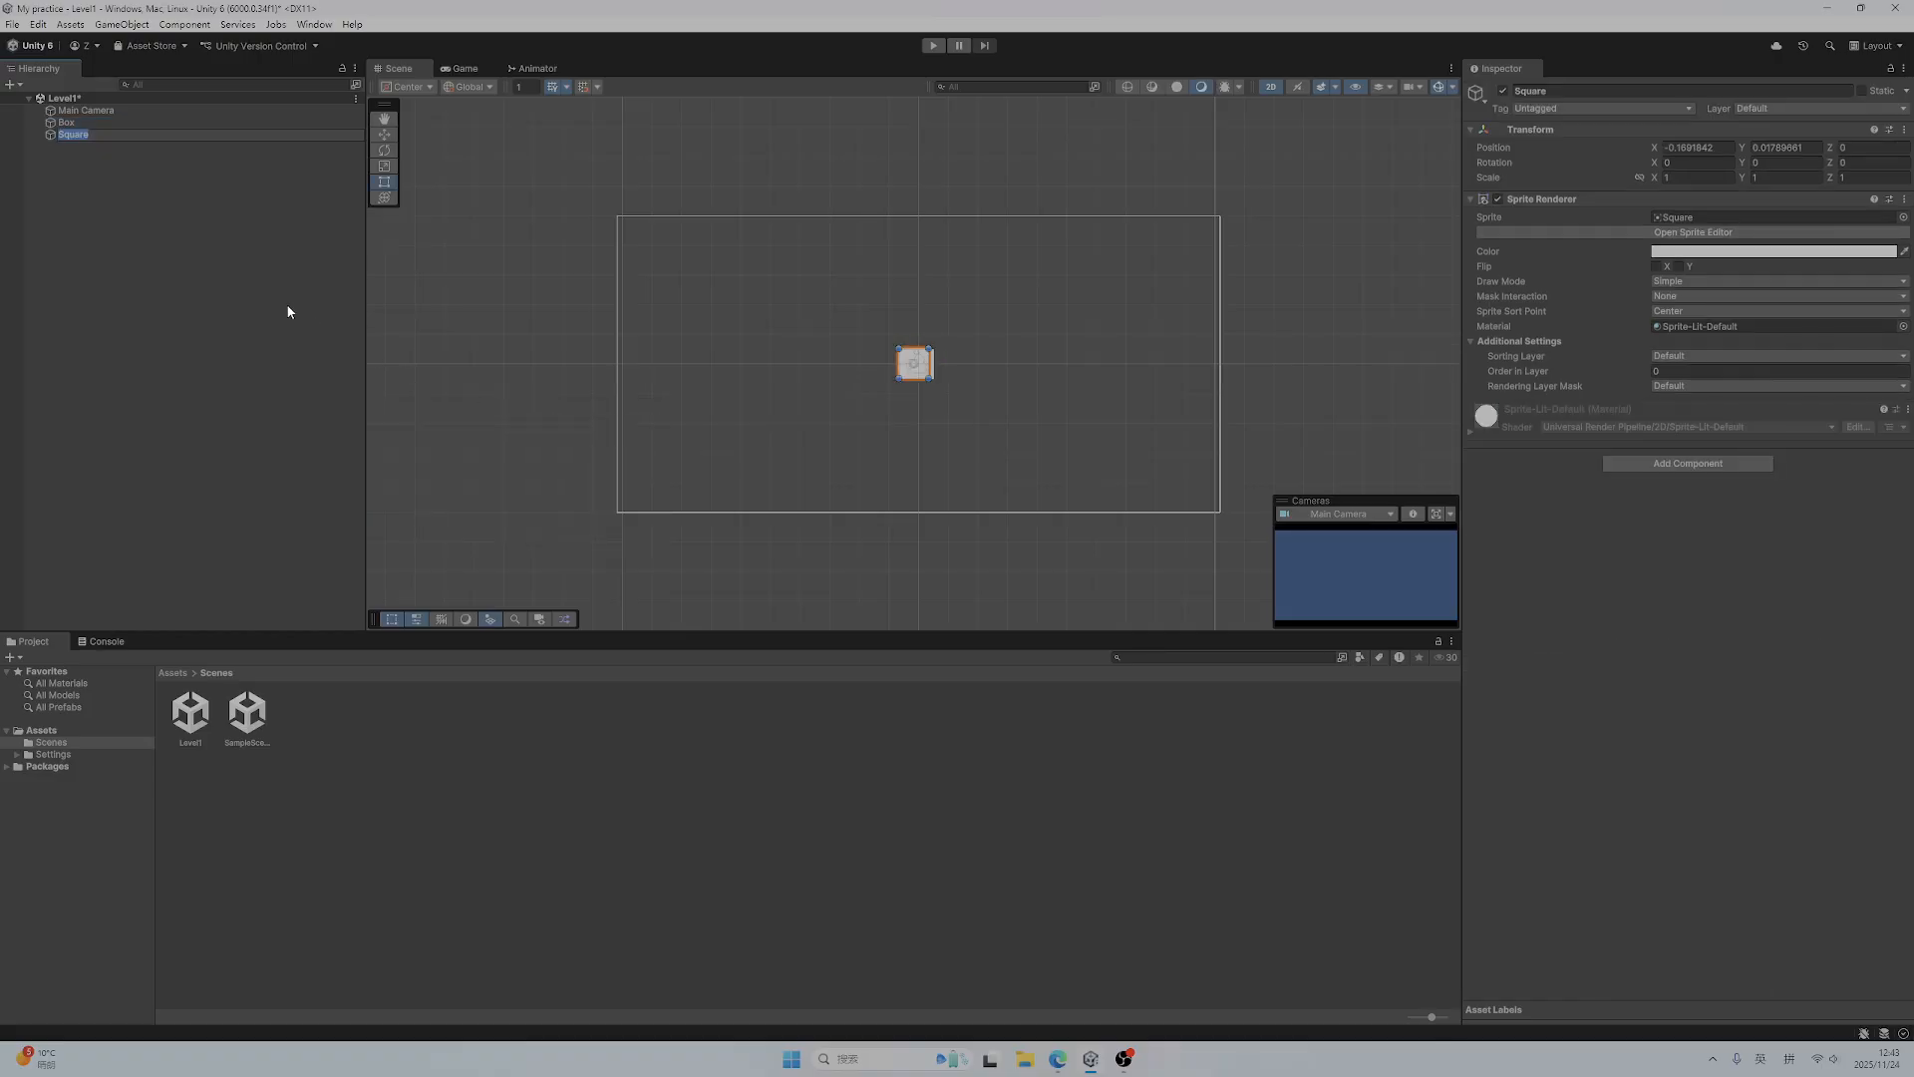
type("Ground")
key("Return")
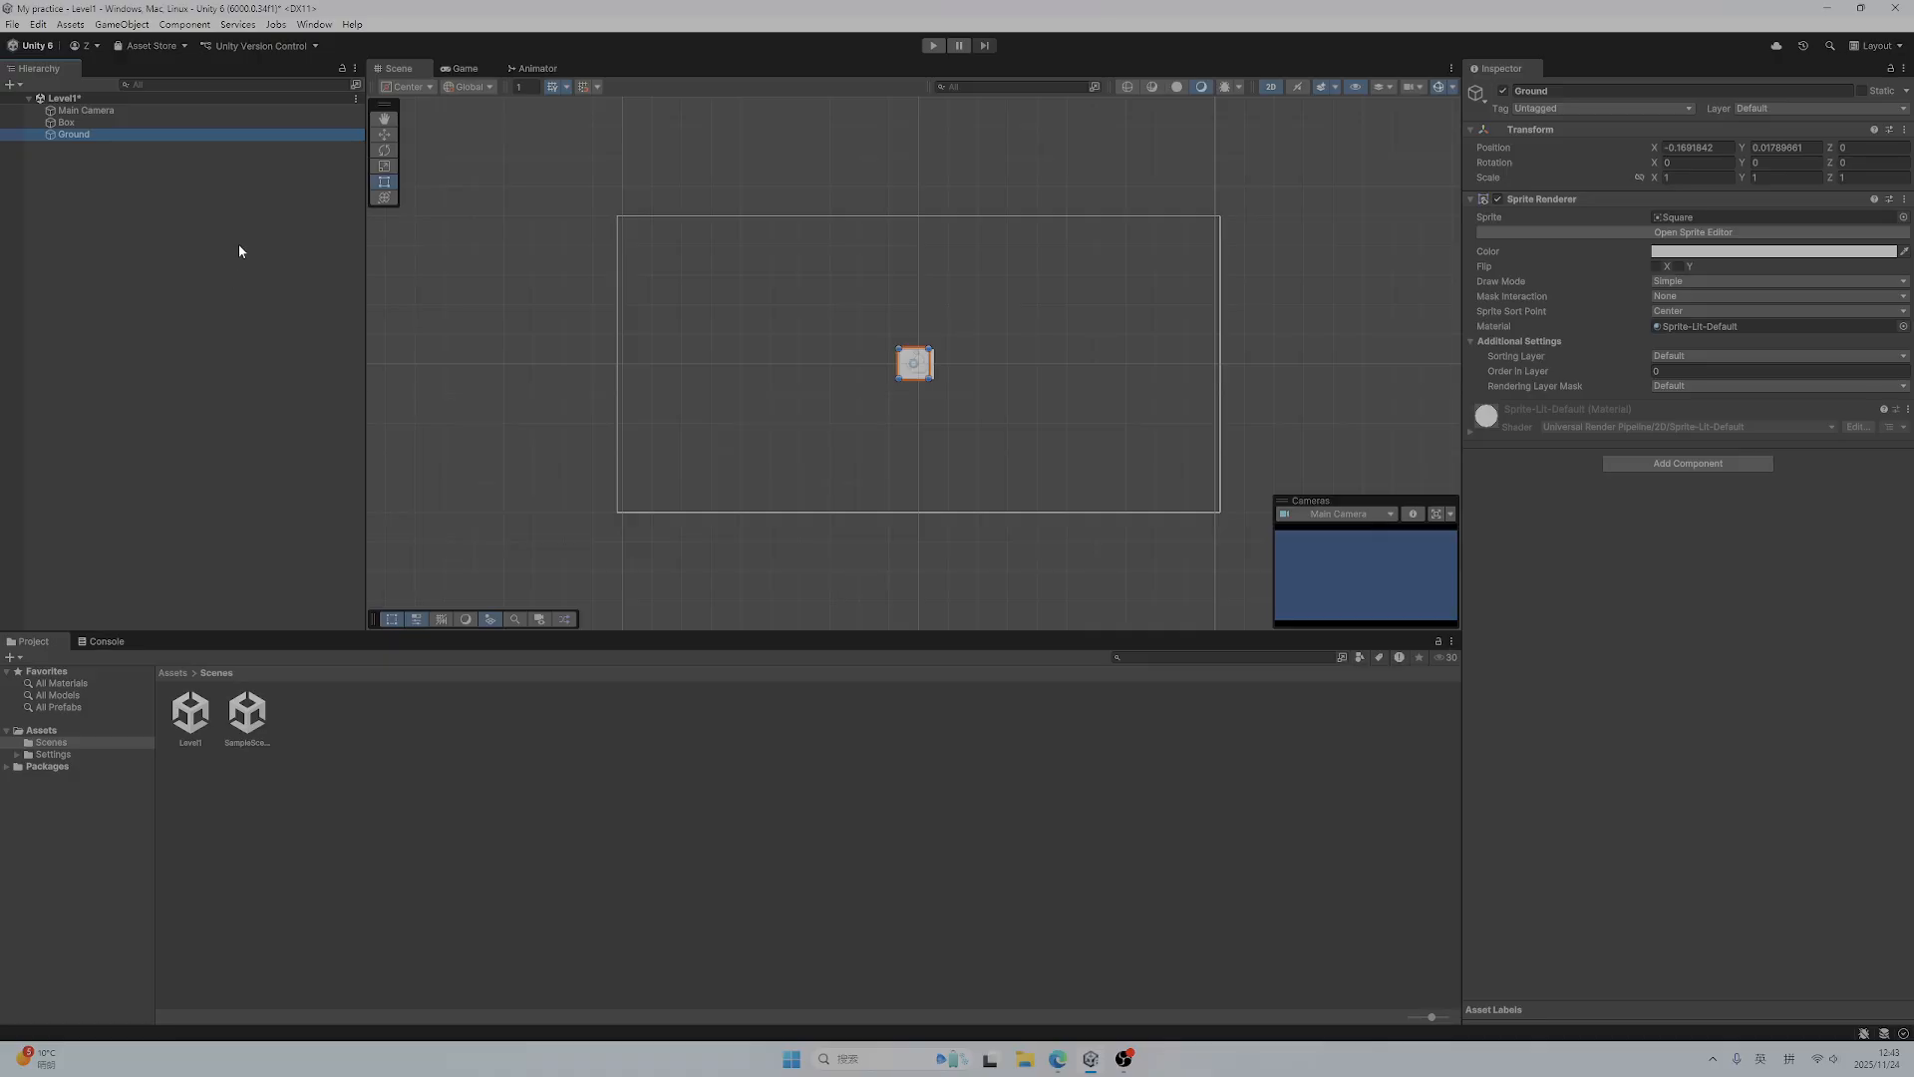
Position Ground at X 0, Y -2.5 below the Box and stretch its X scale to about 15.86
left_click(82, 124)
left_click(83, 133)
left_click(1744, 148)
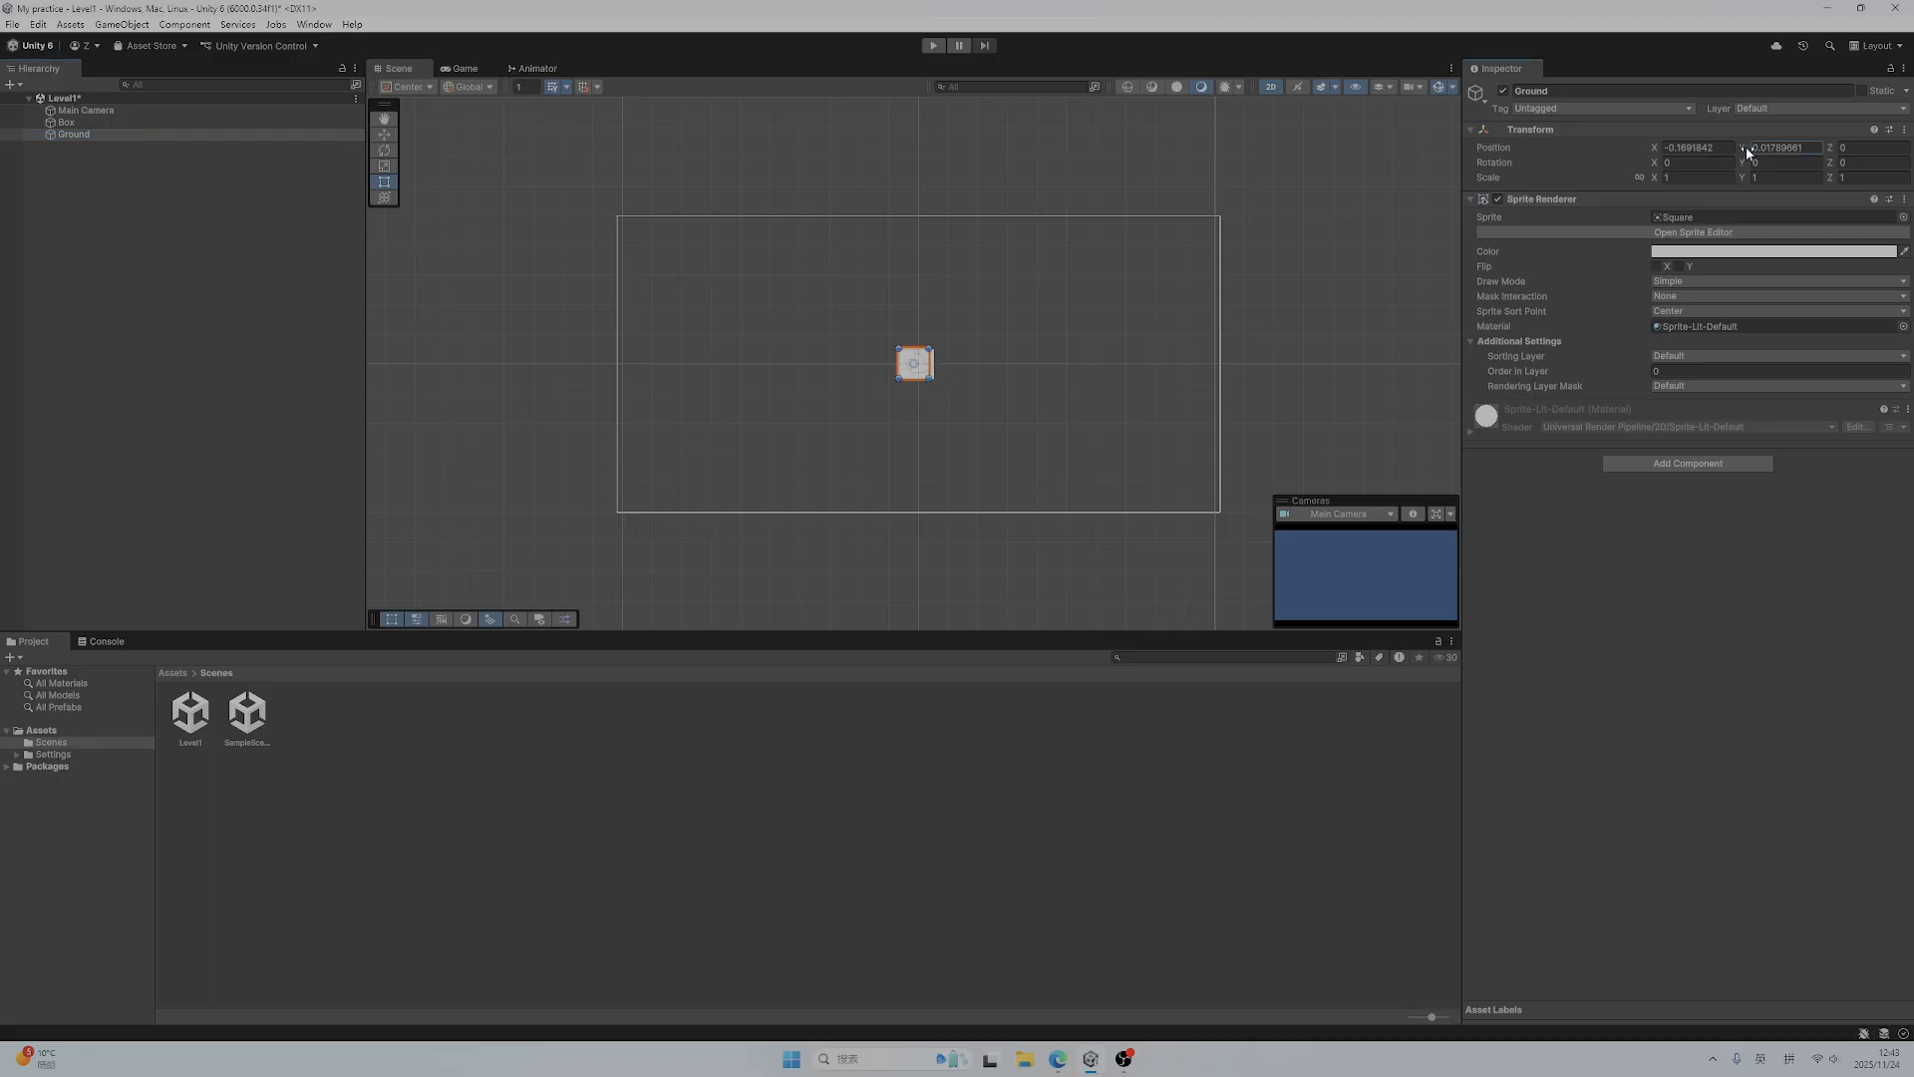
left_click_drag(1745, 147, 1625, 147)
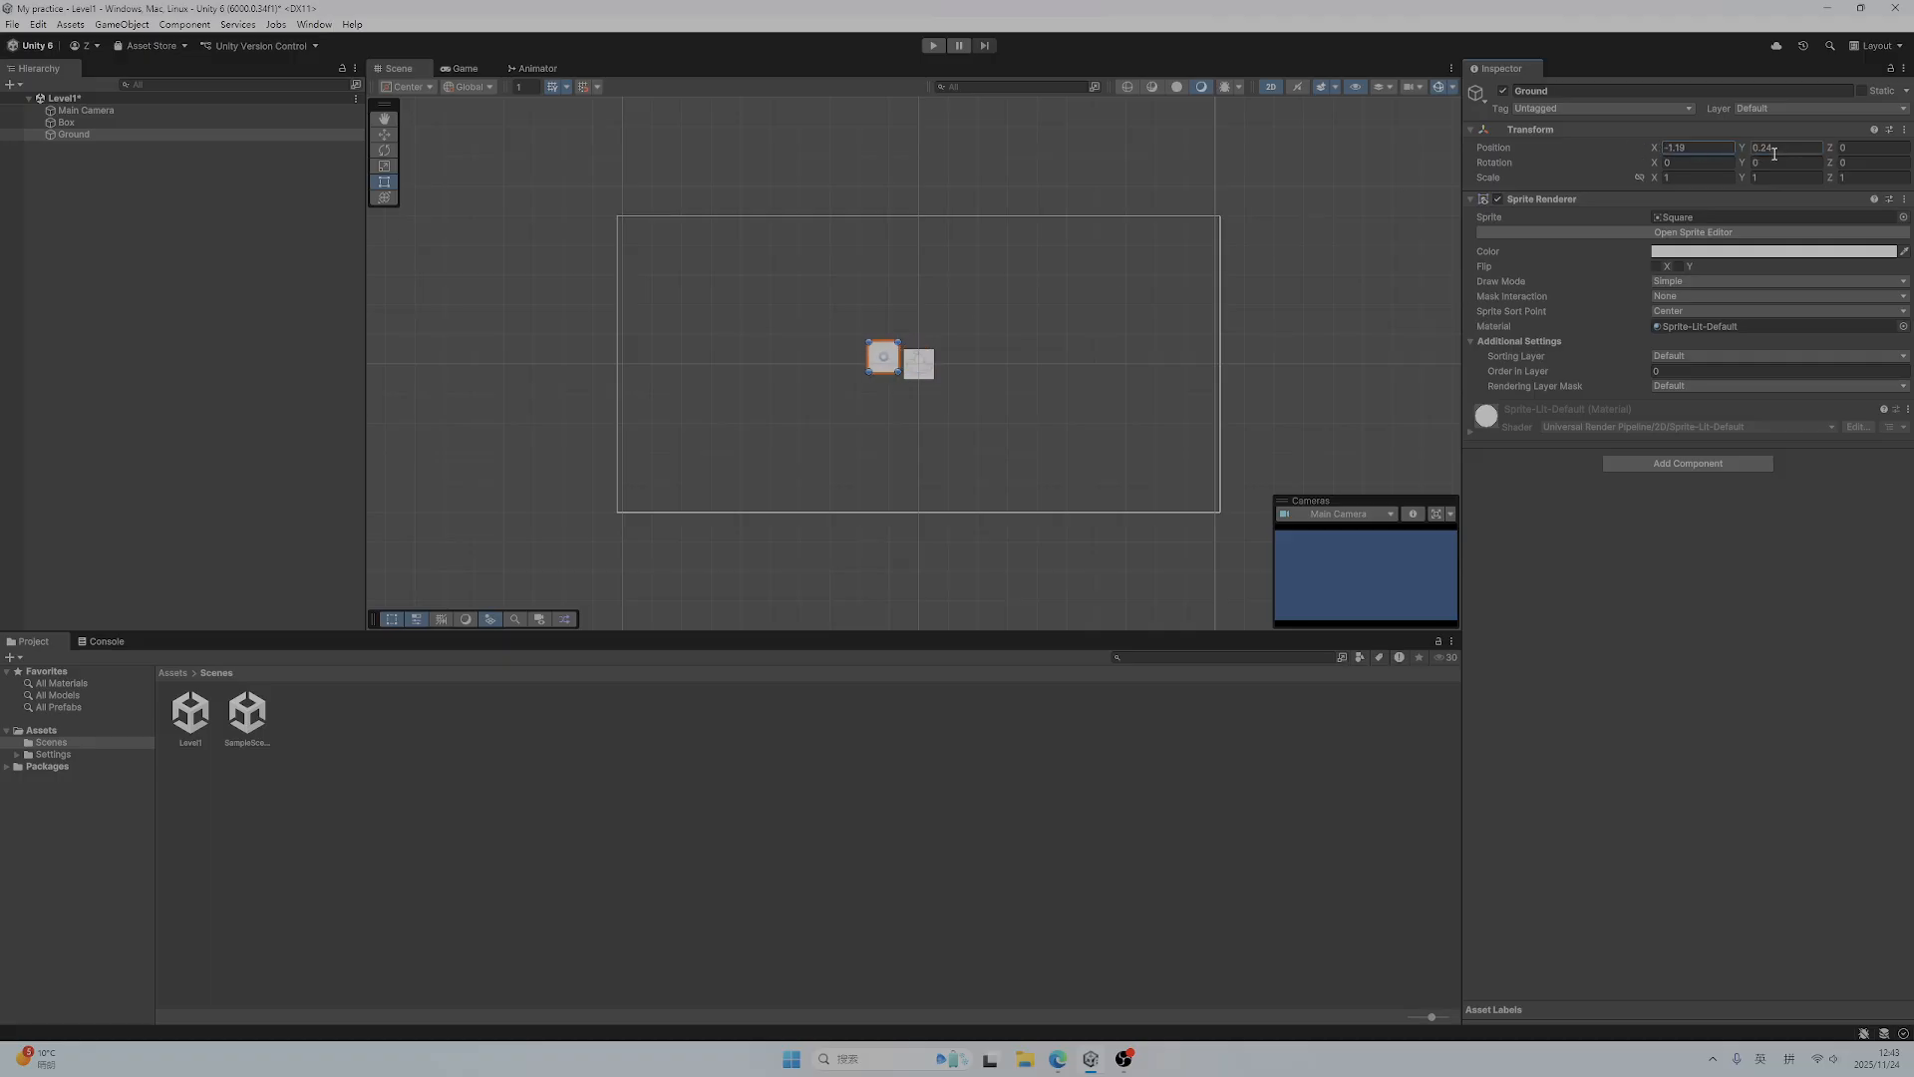
left_click_drag(1743, 147, 1649, 145)
type("0")
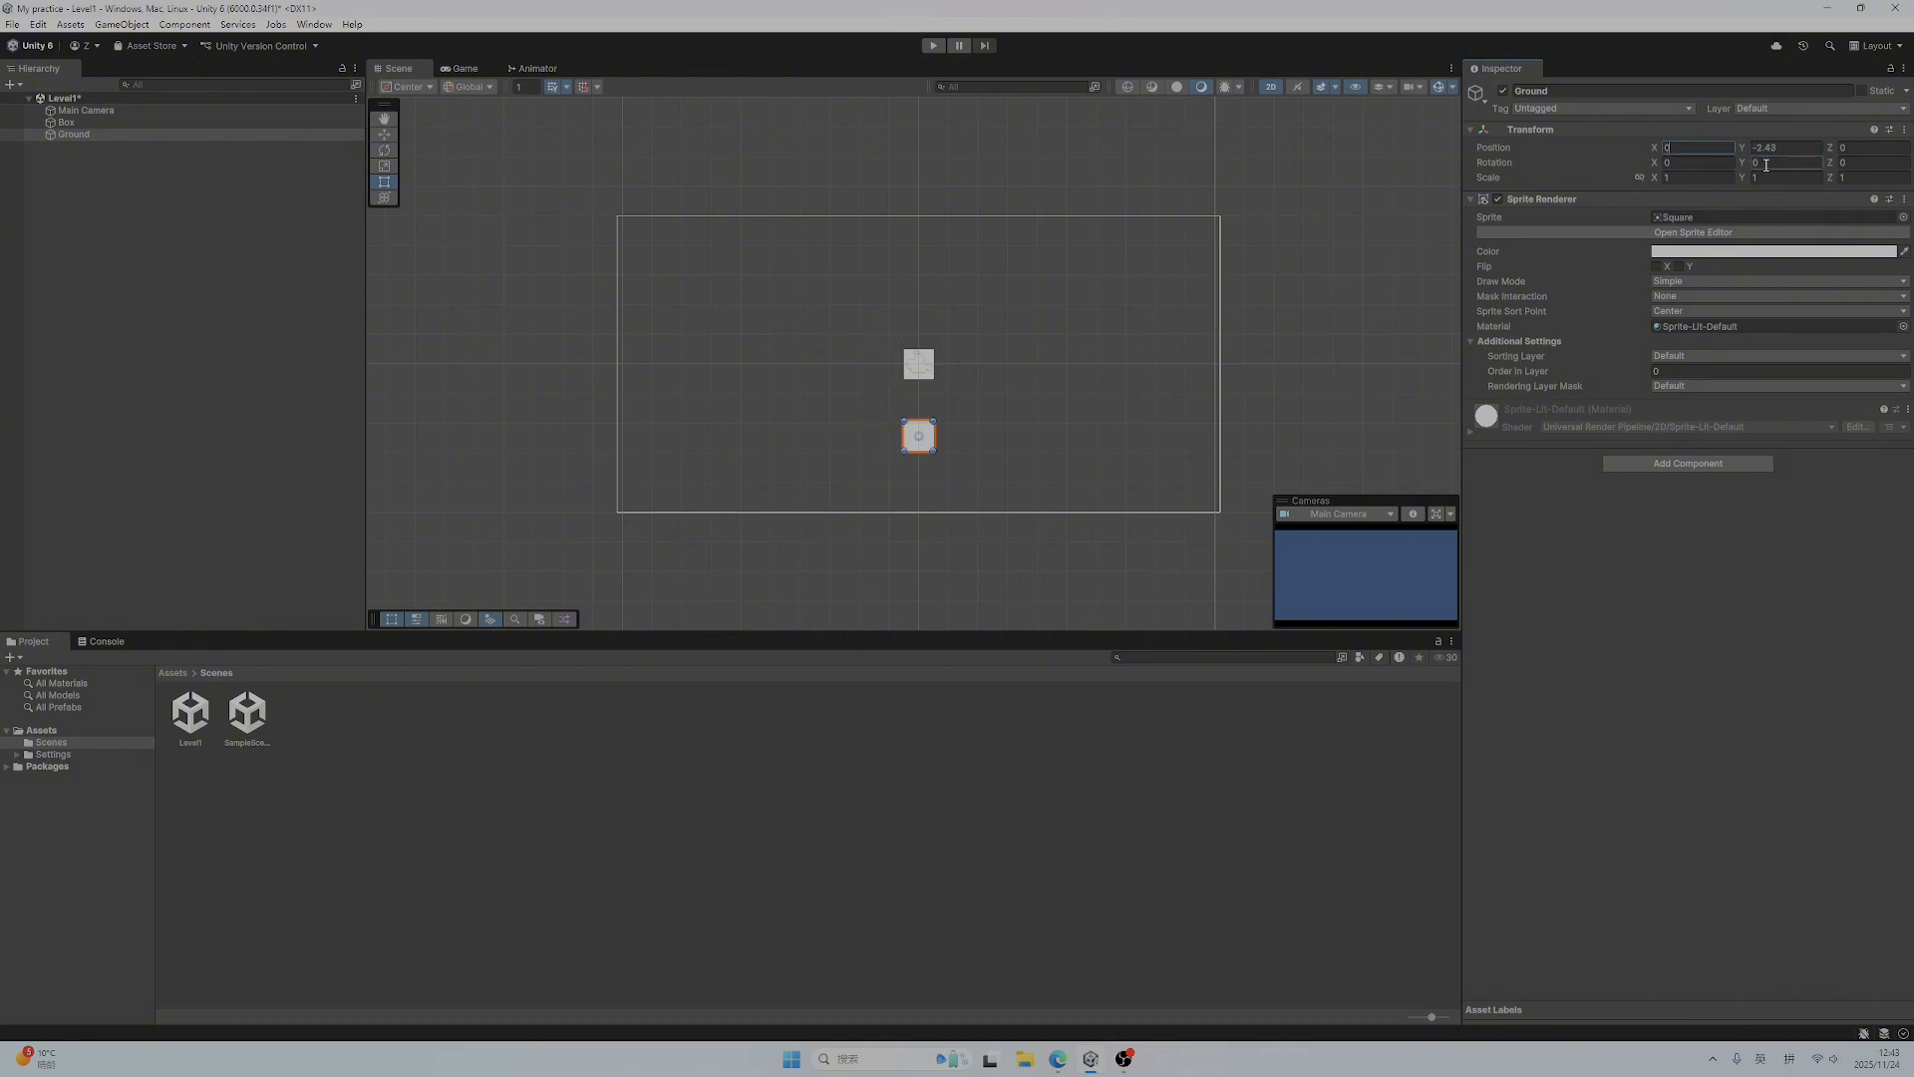
left_click(1755, 147)
left_click_drag(1743, 150, 1740, 151)
type("-2.5")
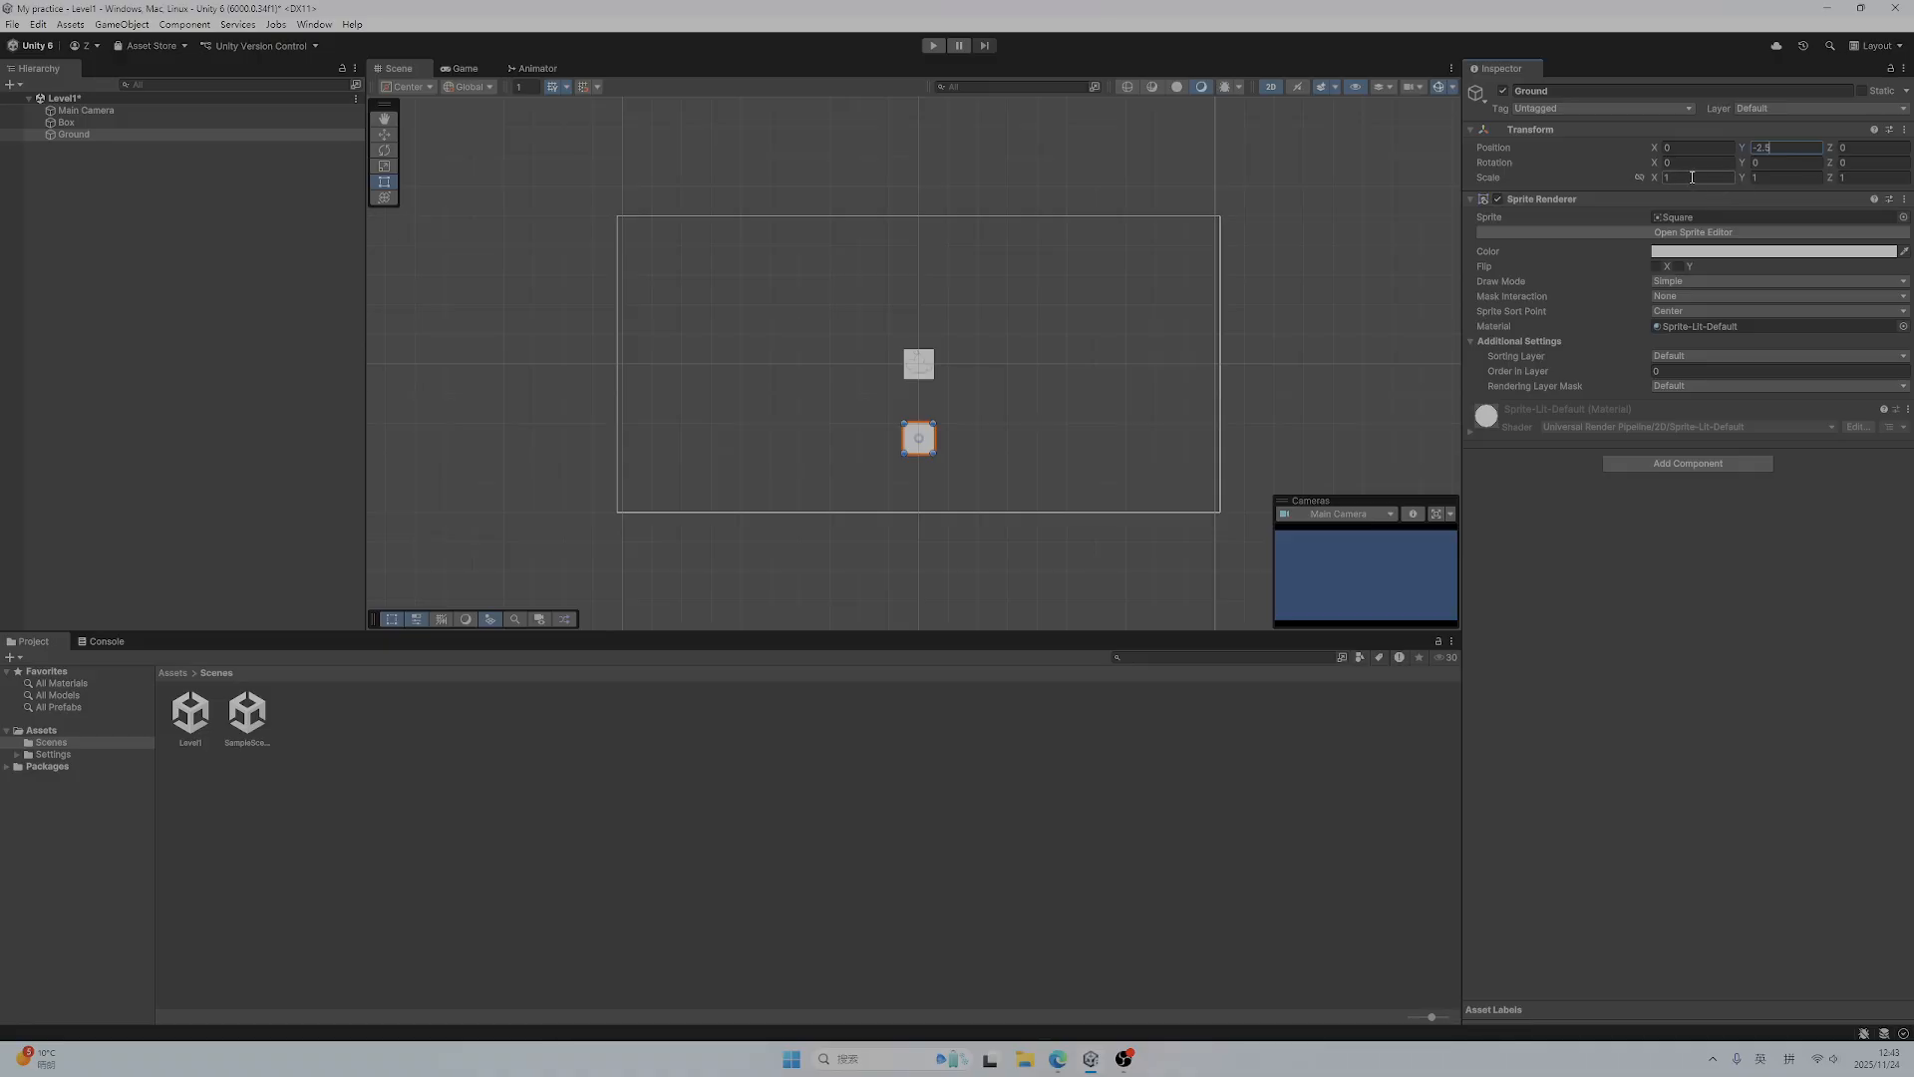
left_click_drag(1657, 179, 1880, 179)
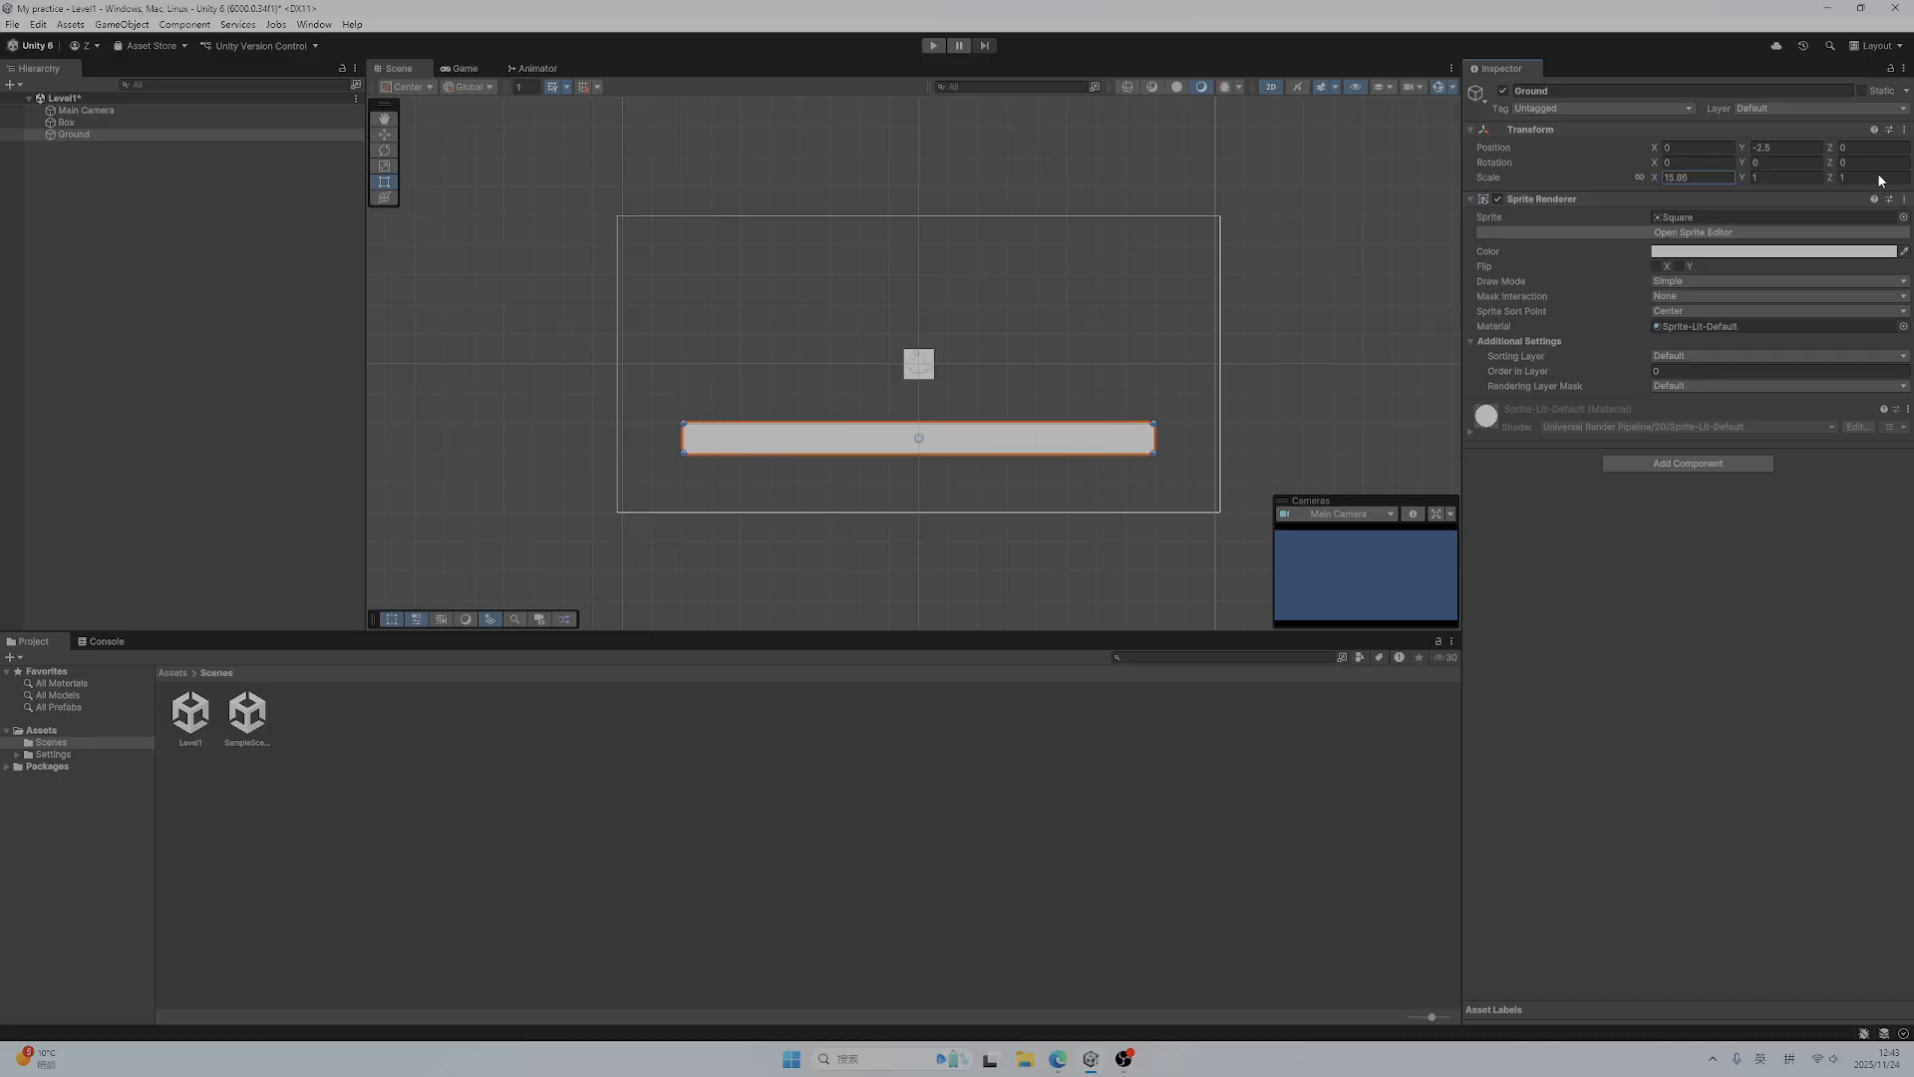
Add a Box Collider 2D component to the Ground object
left_click(1695, 463)
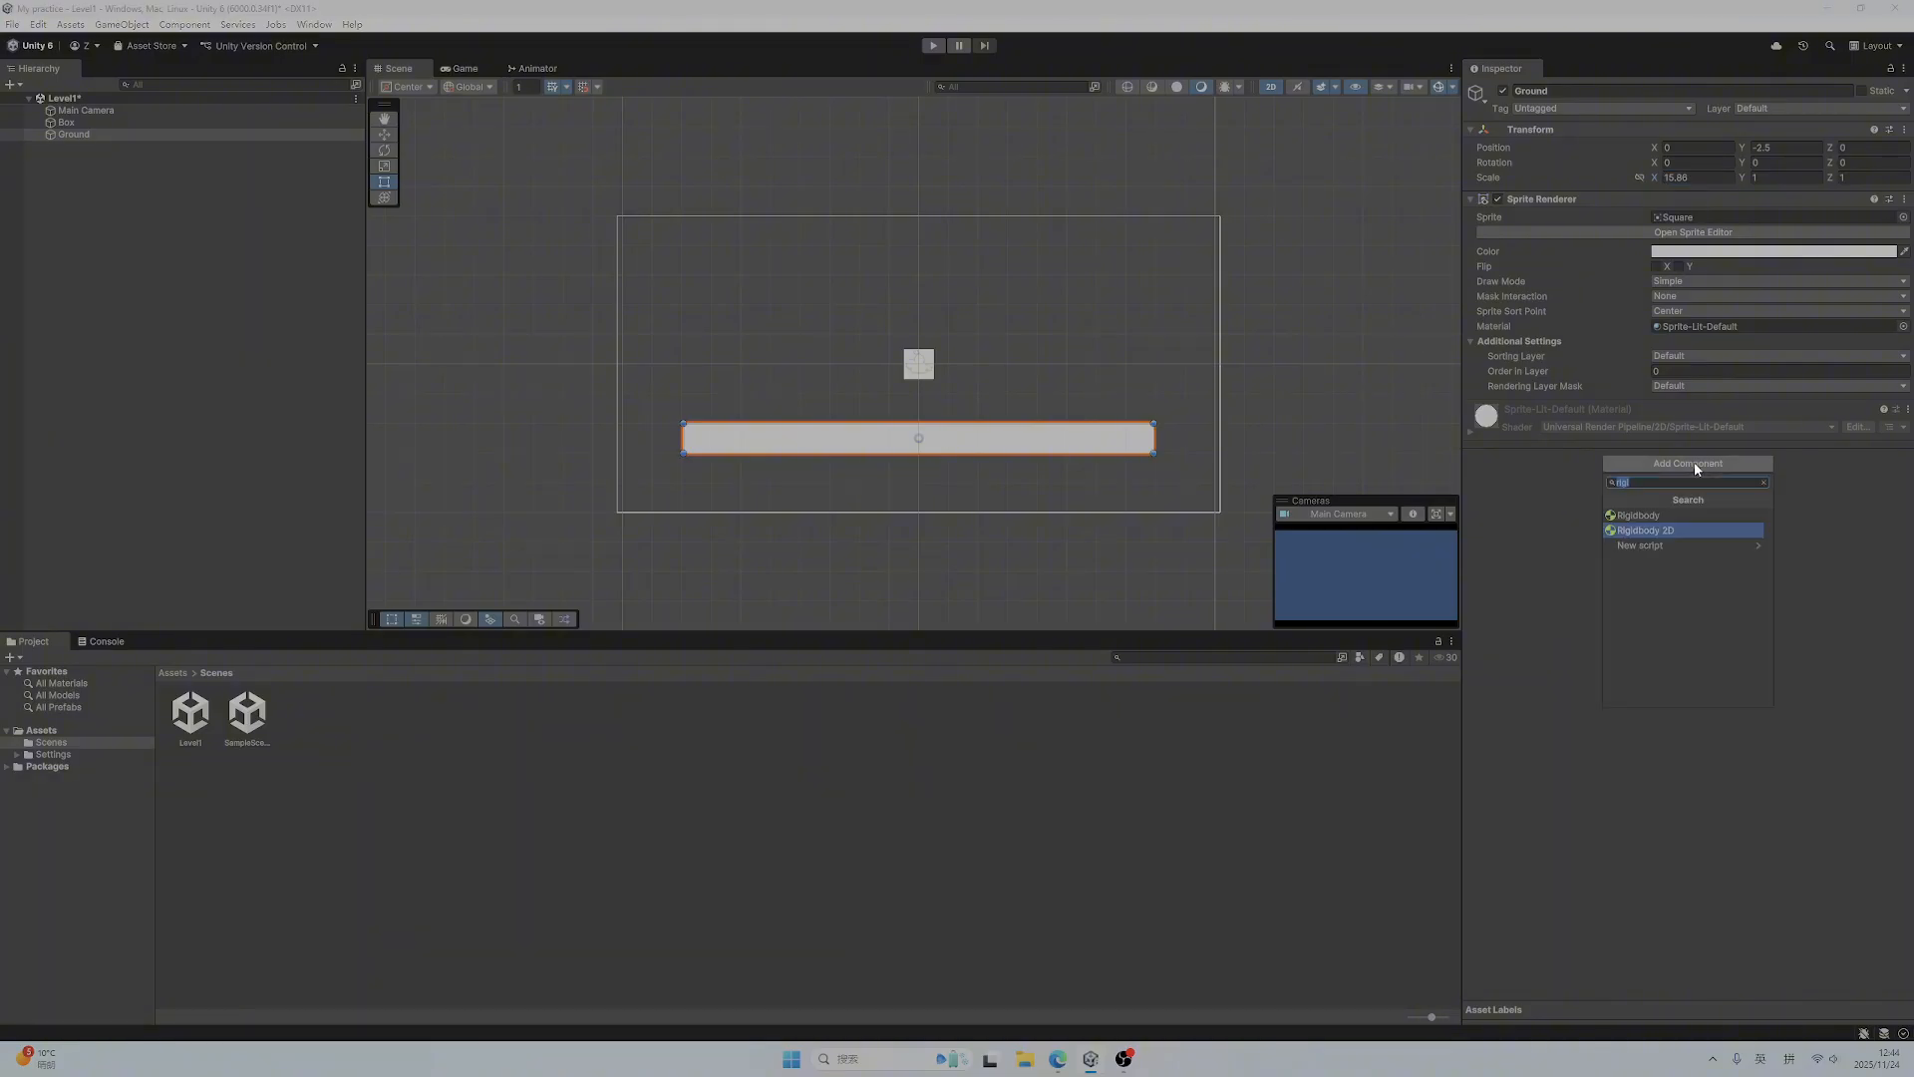
type("box")
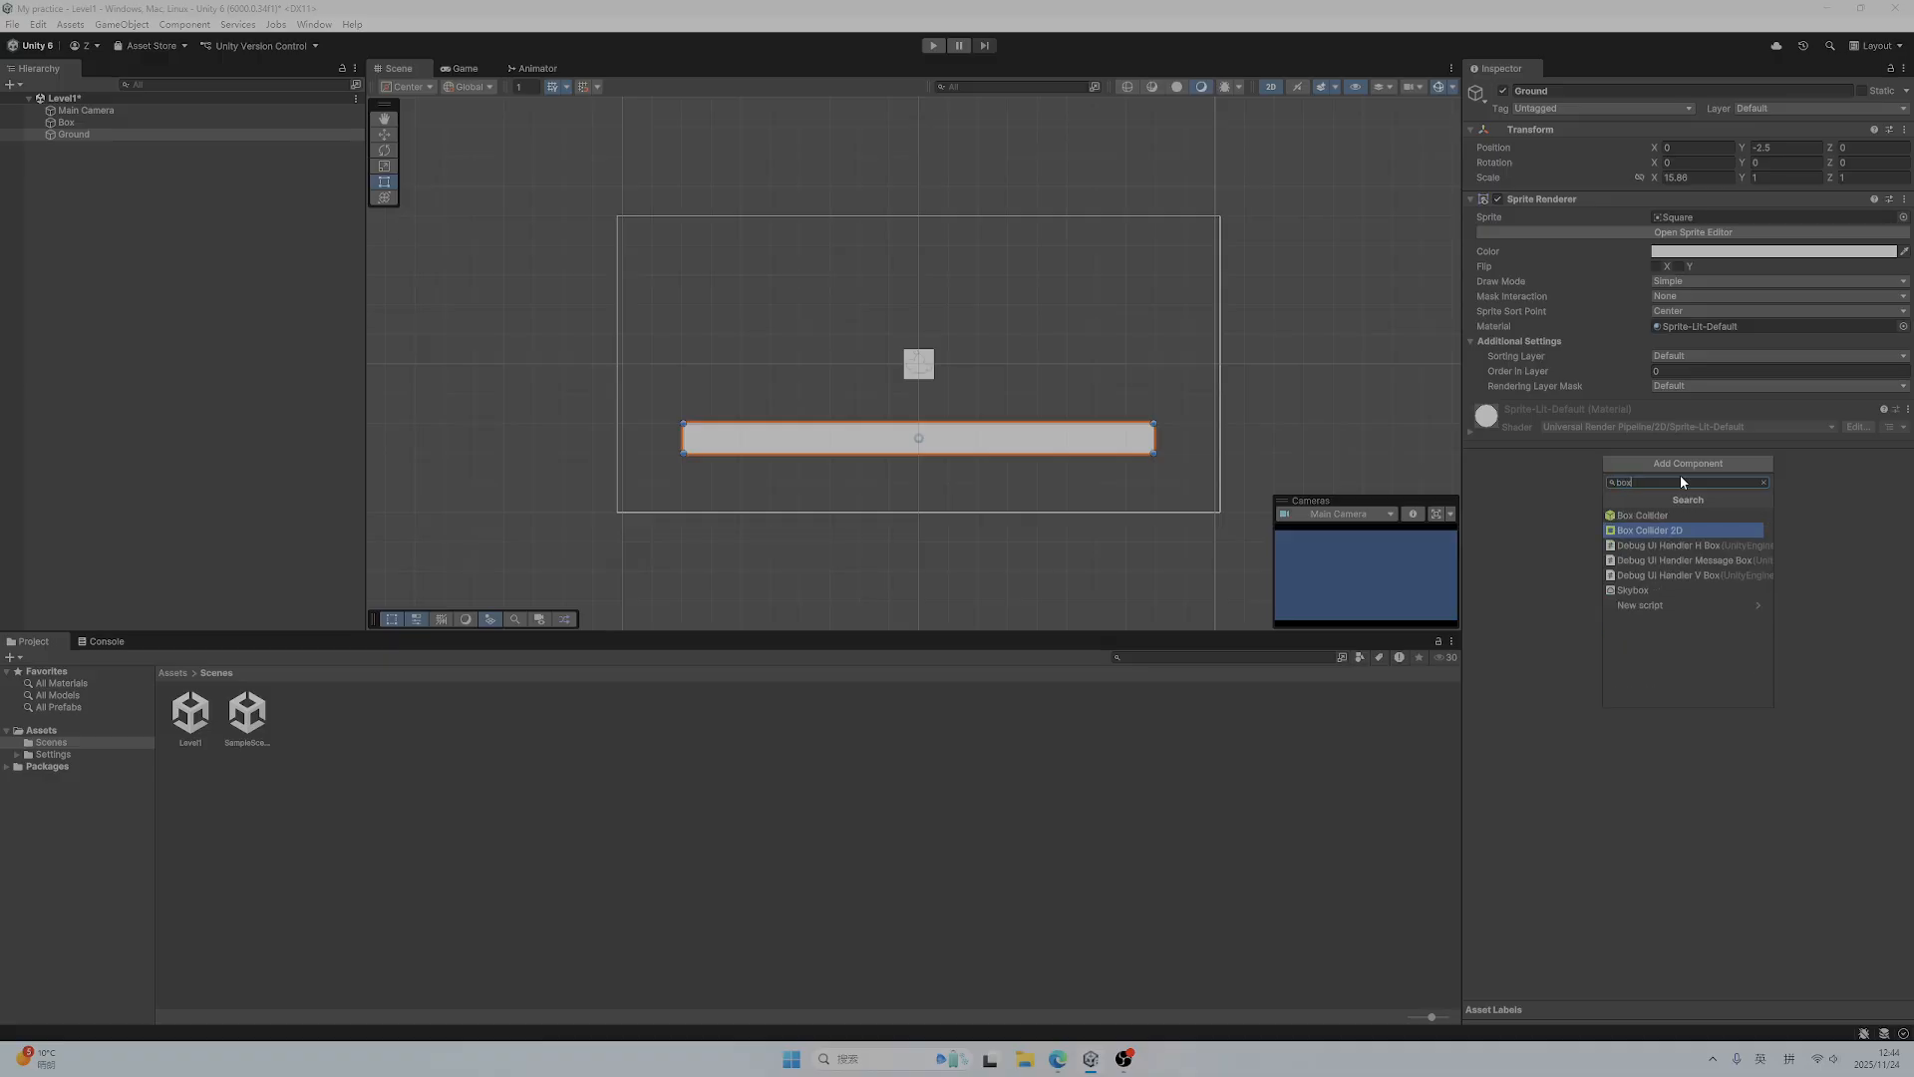
left_click(1675, 531)
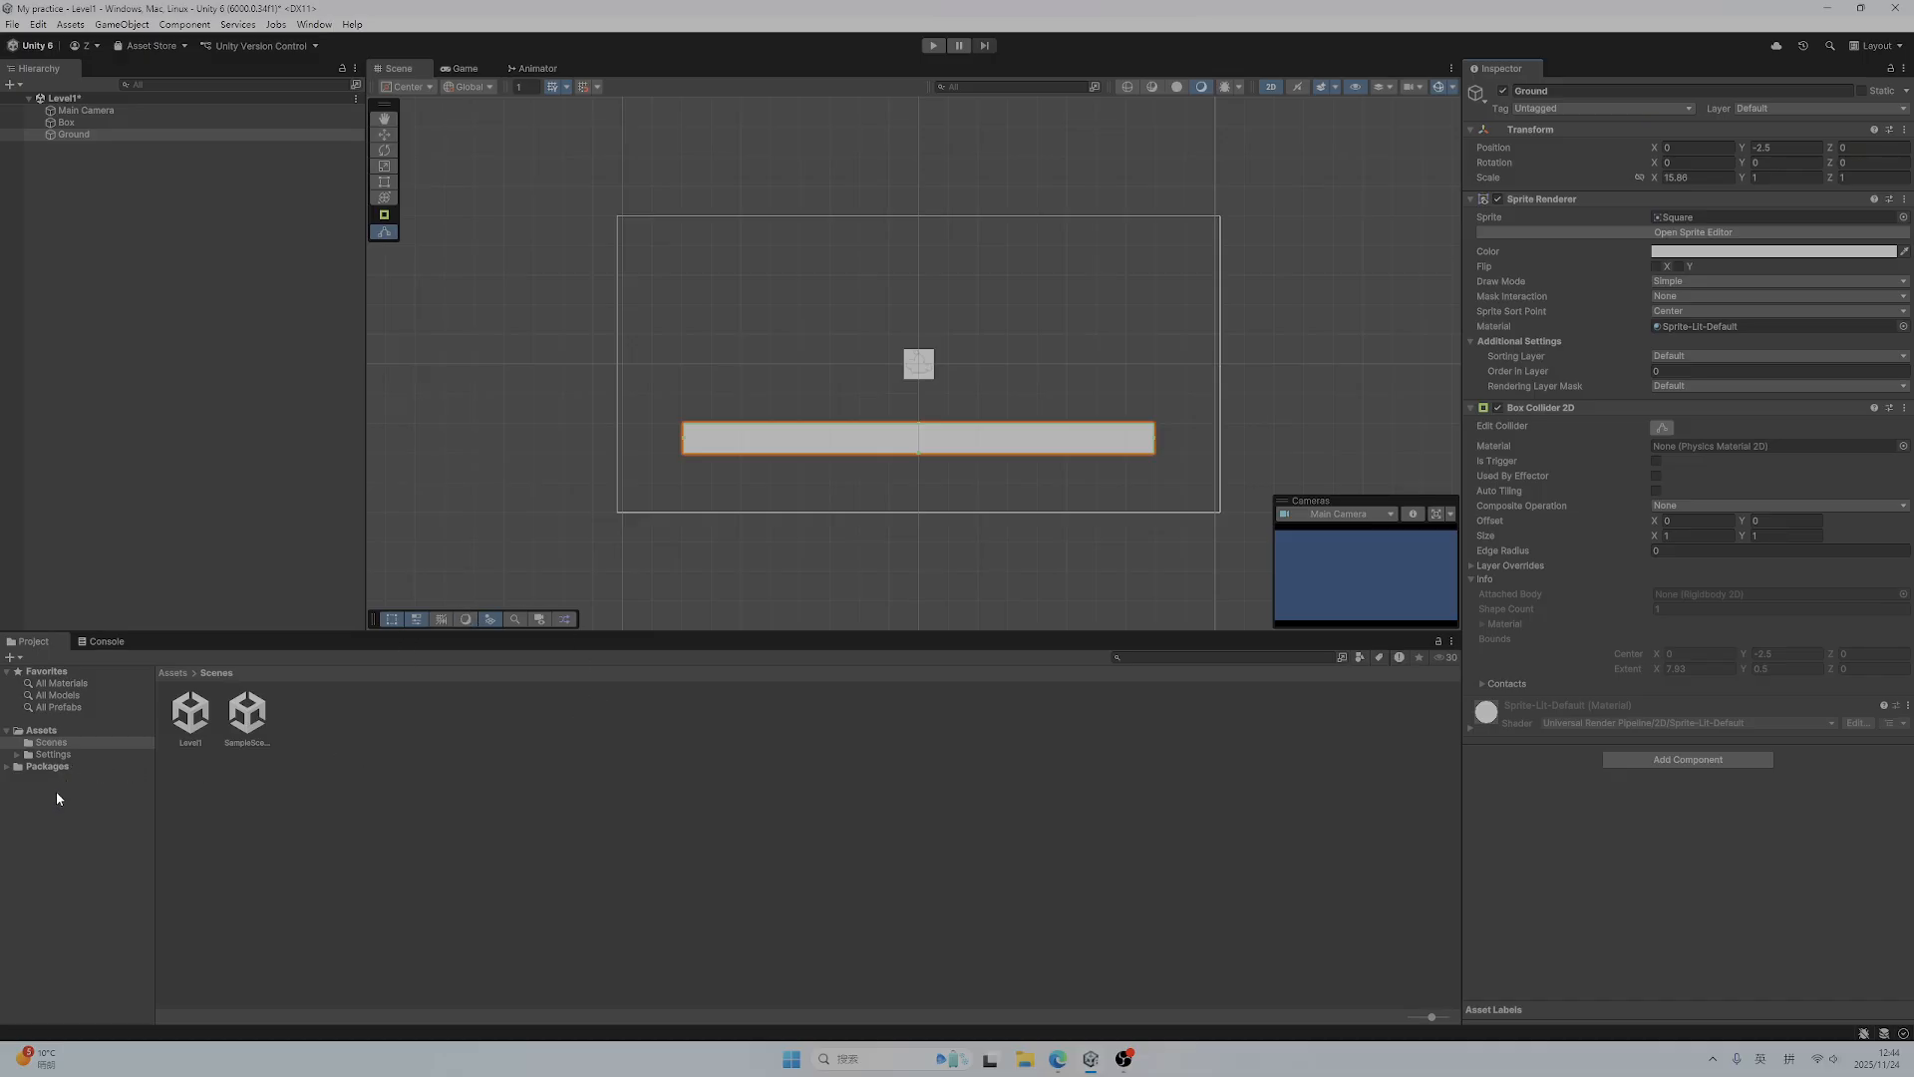
Create a new folder named Scripts in the project's Assets folder
left_click(61, 729)
right_click(422, 784)
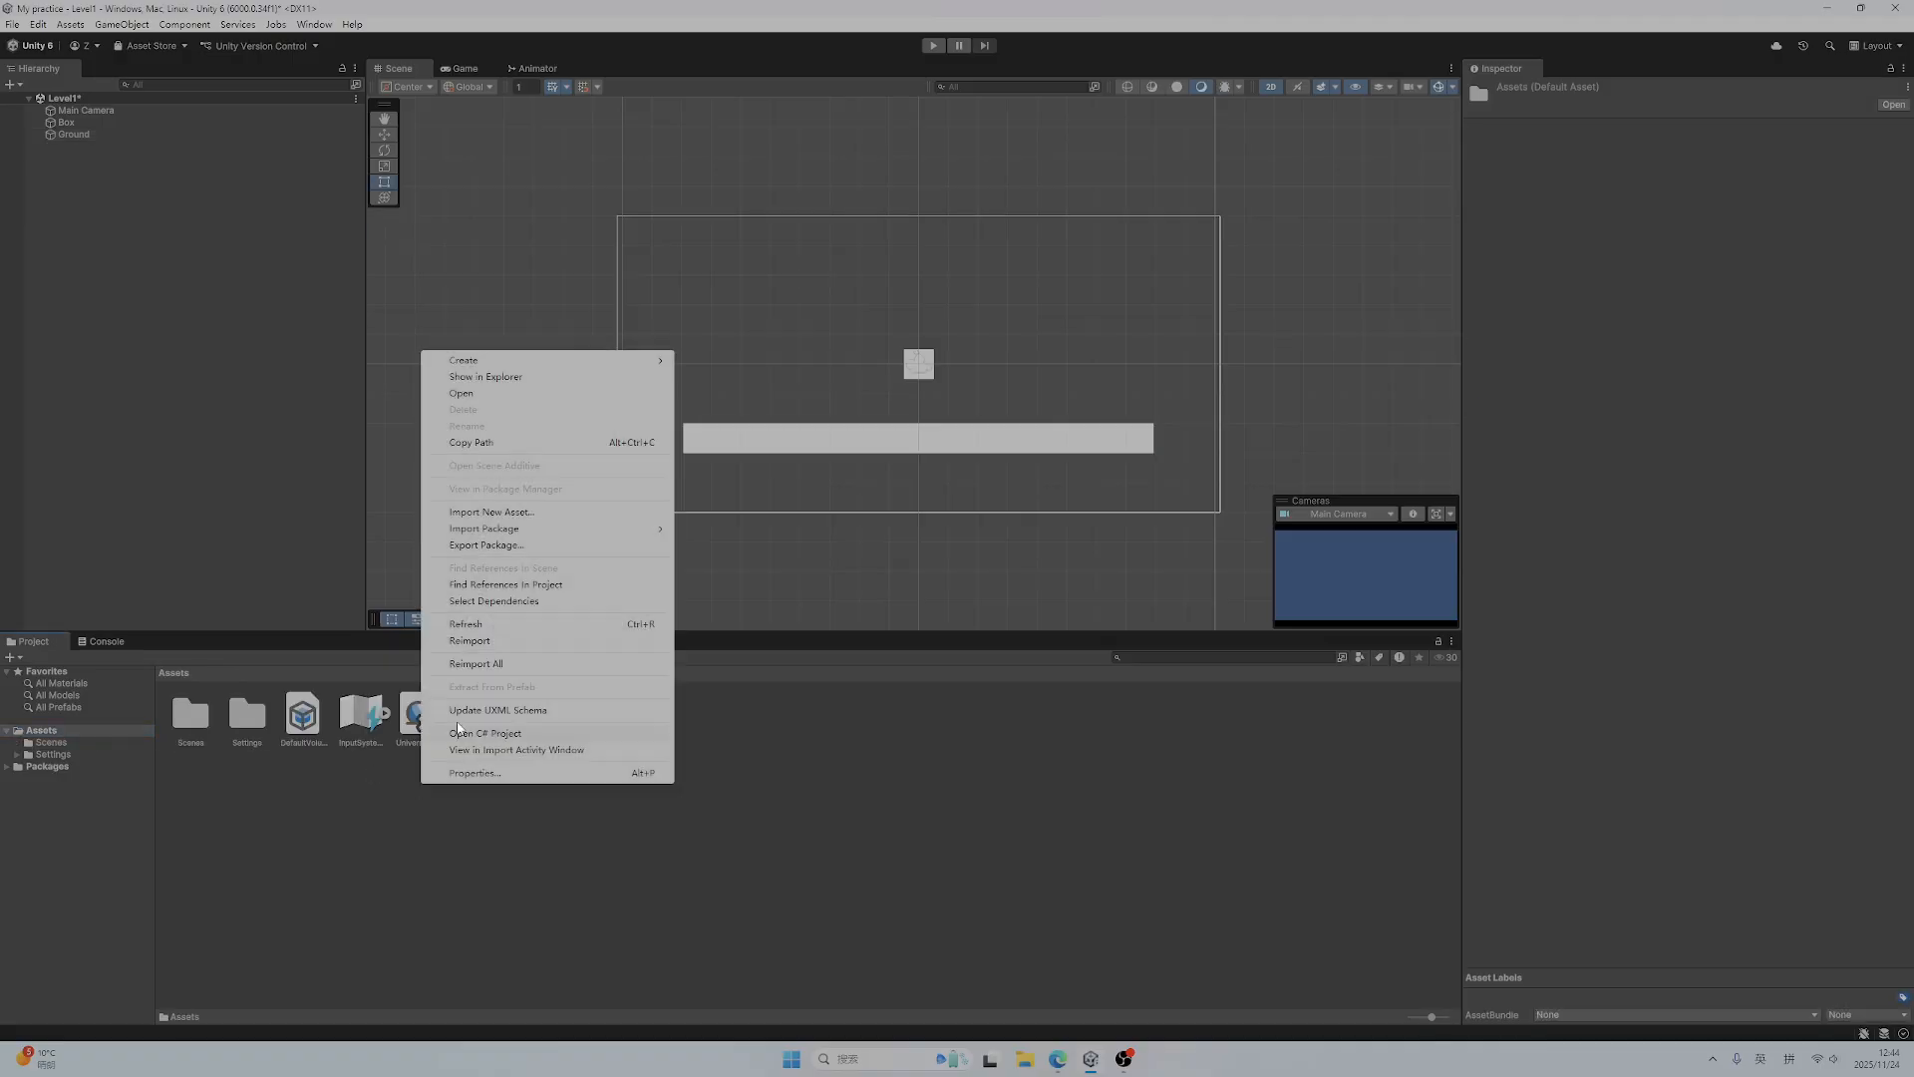
mouse_move(536, 365)
left_click(711, 361)
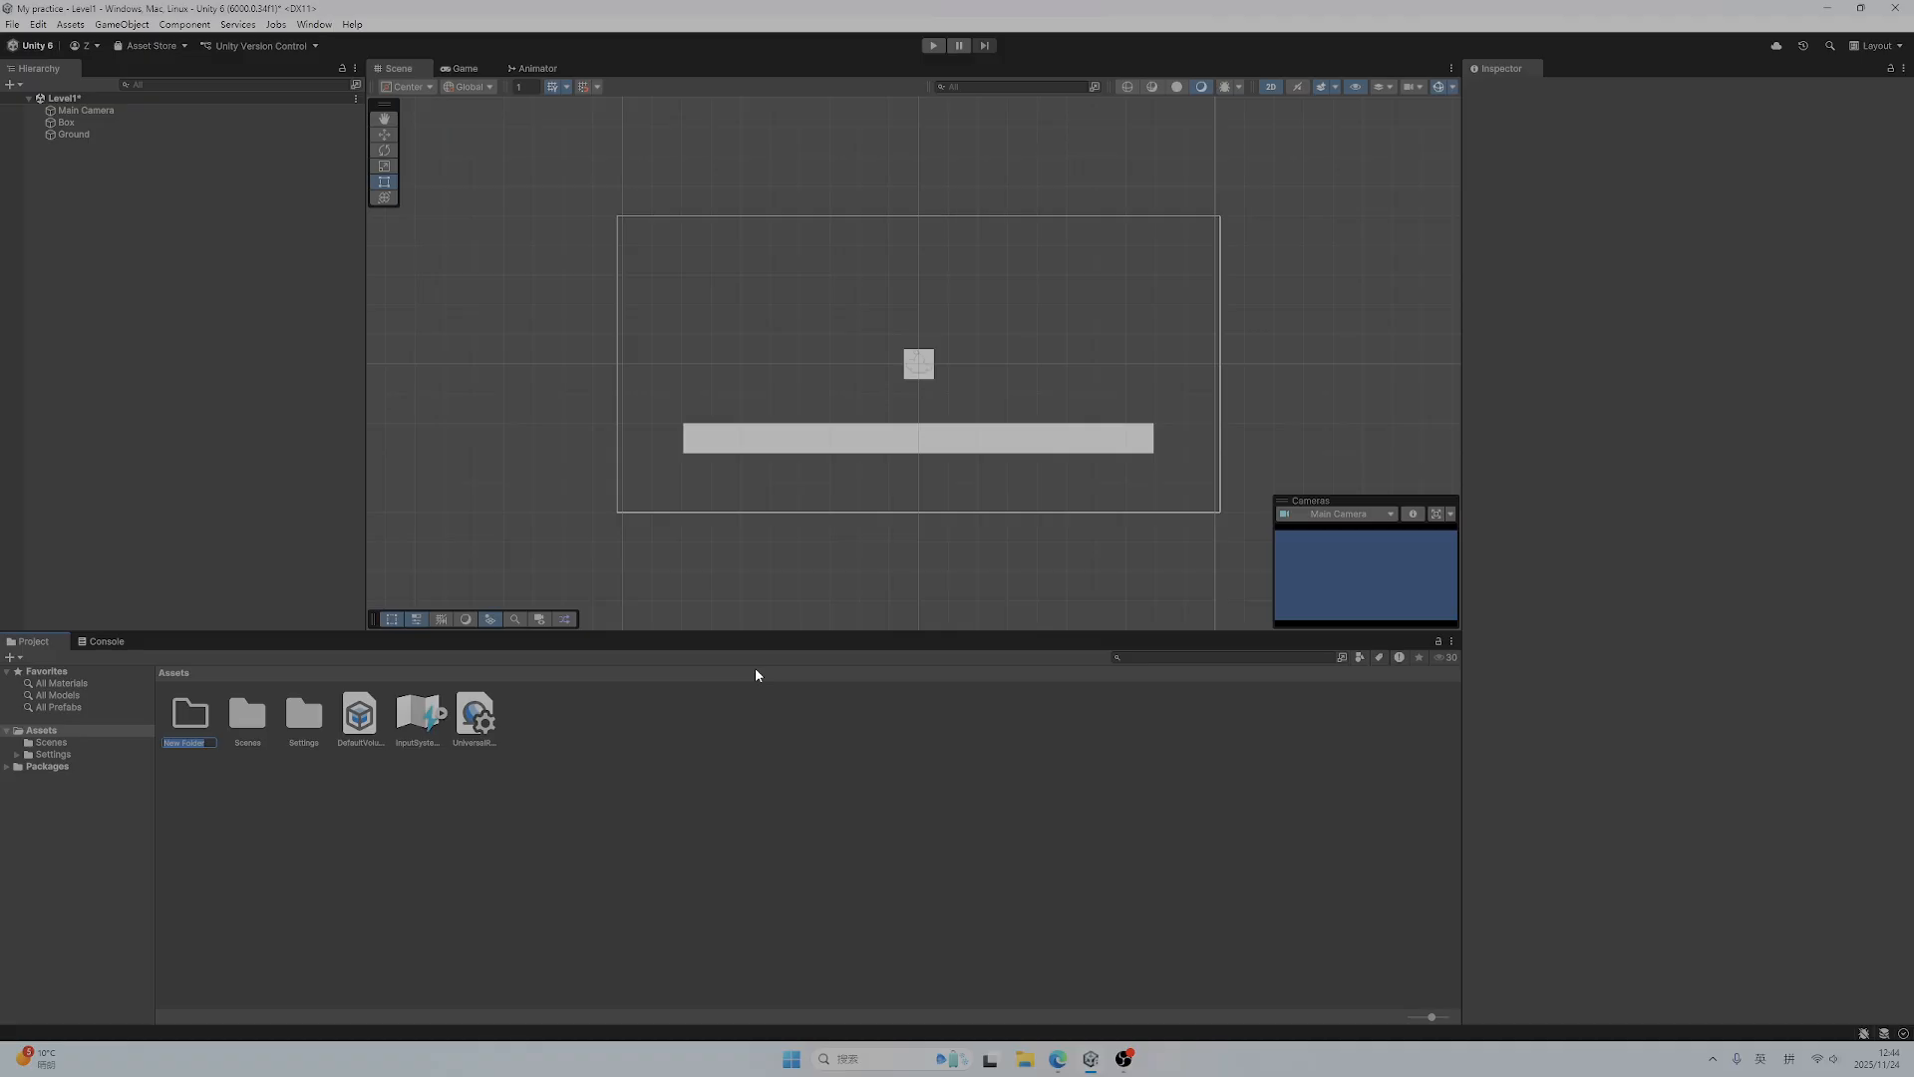
type("Scripts")
key("Return")
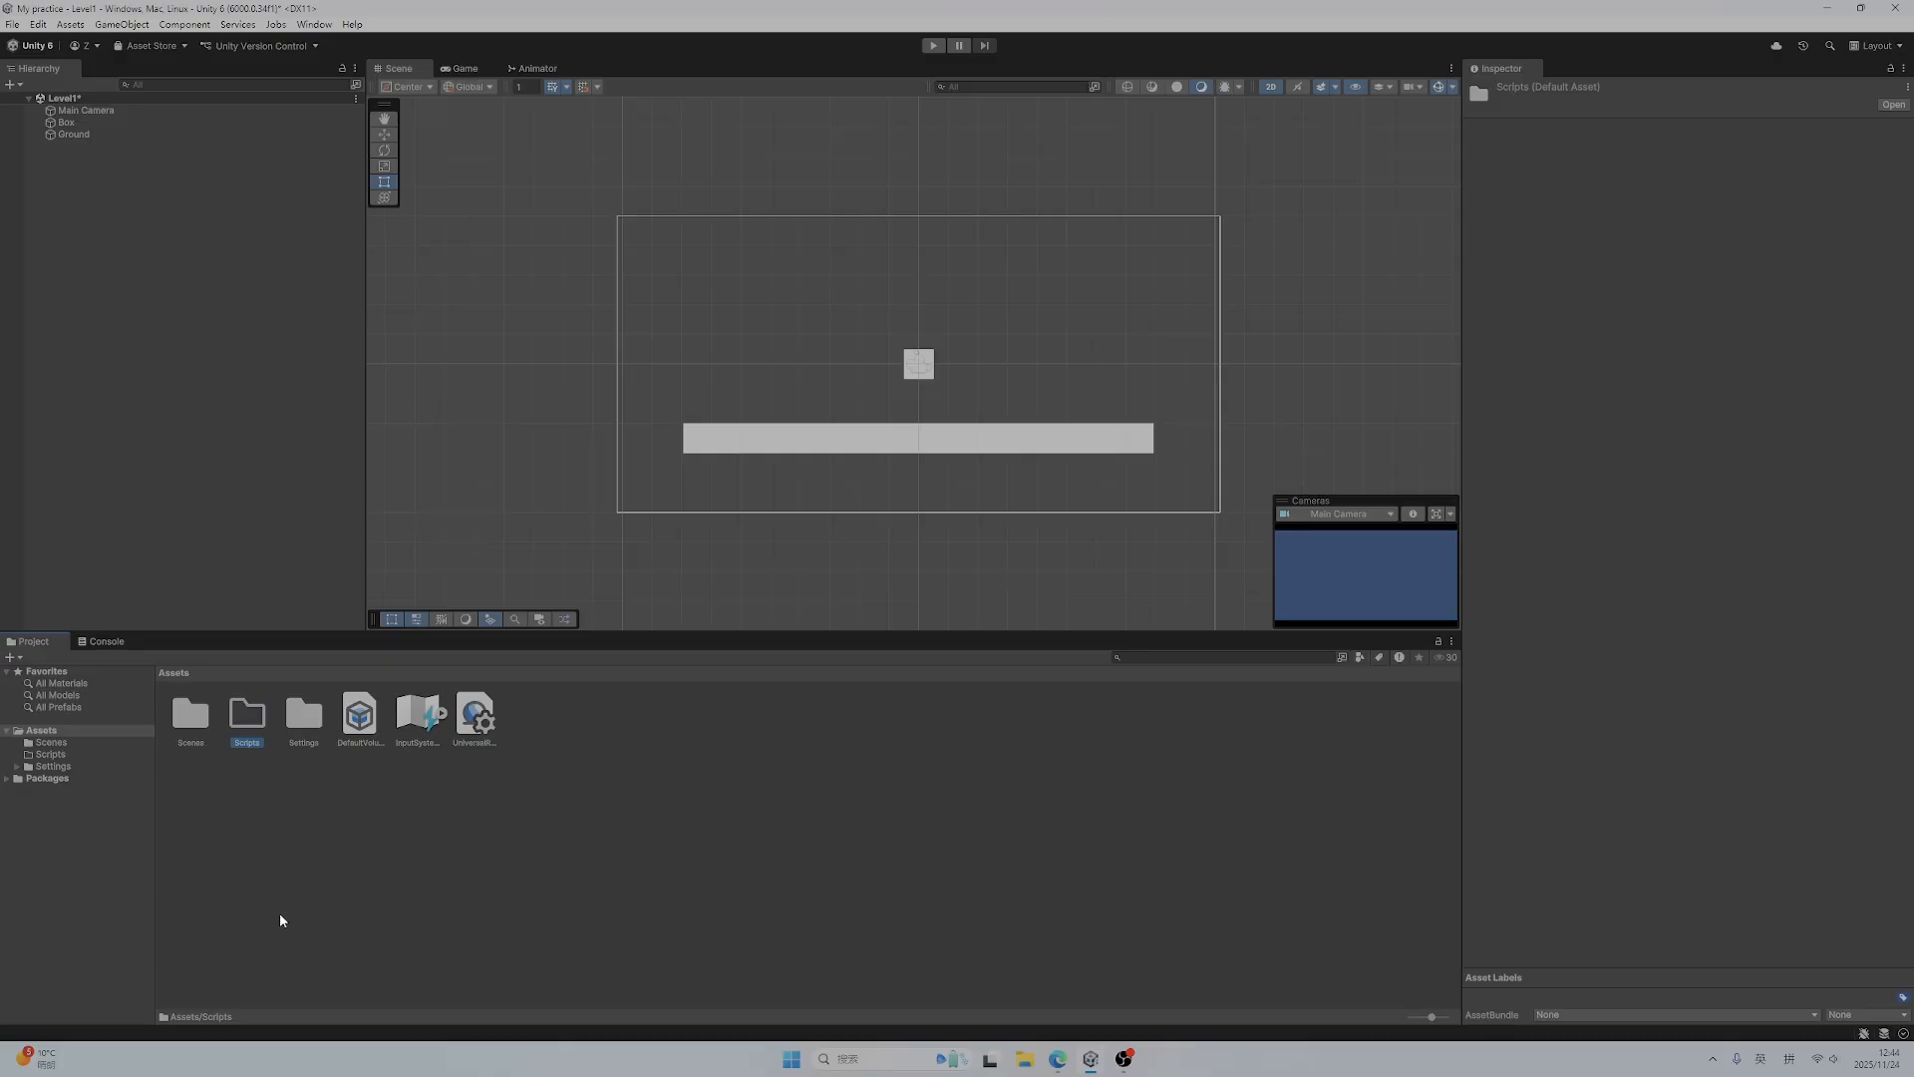
Create a MonoBehaviour script named ClickToDestroy inside the Scripts folder and open it in Visual Studio
double_click(245, 718)
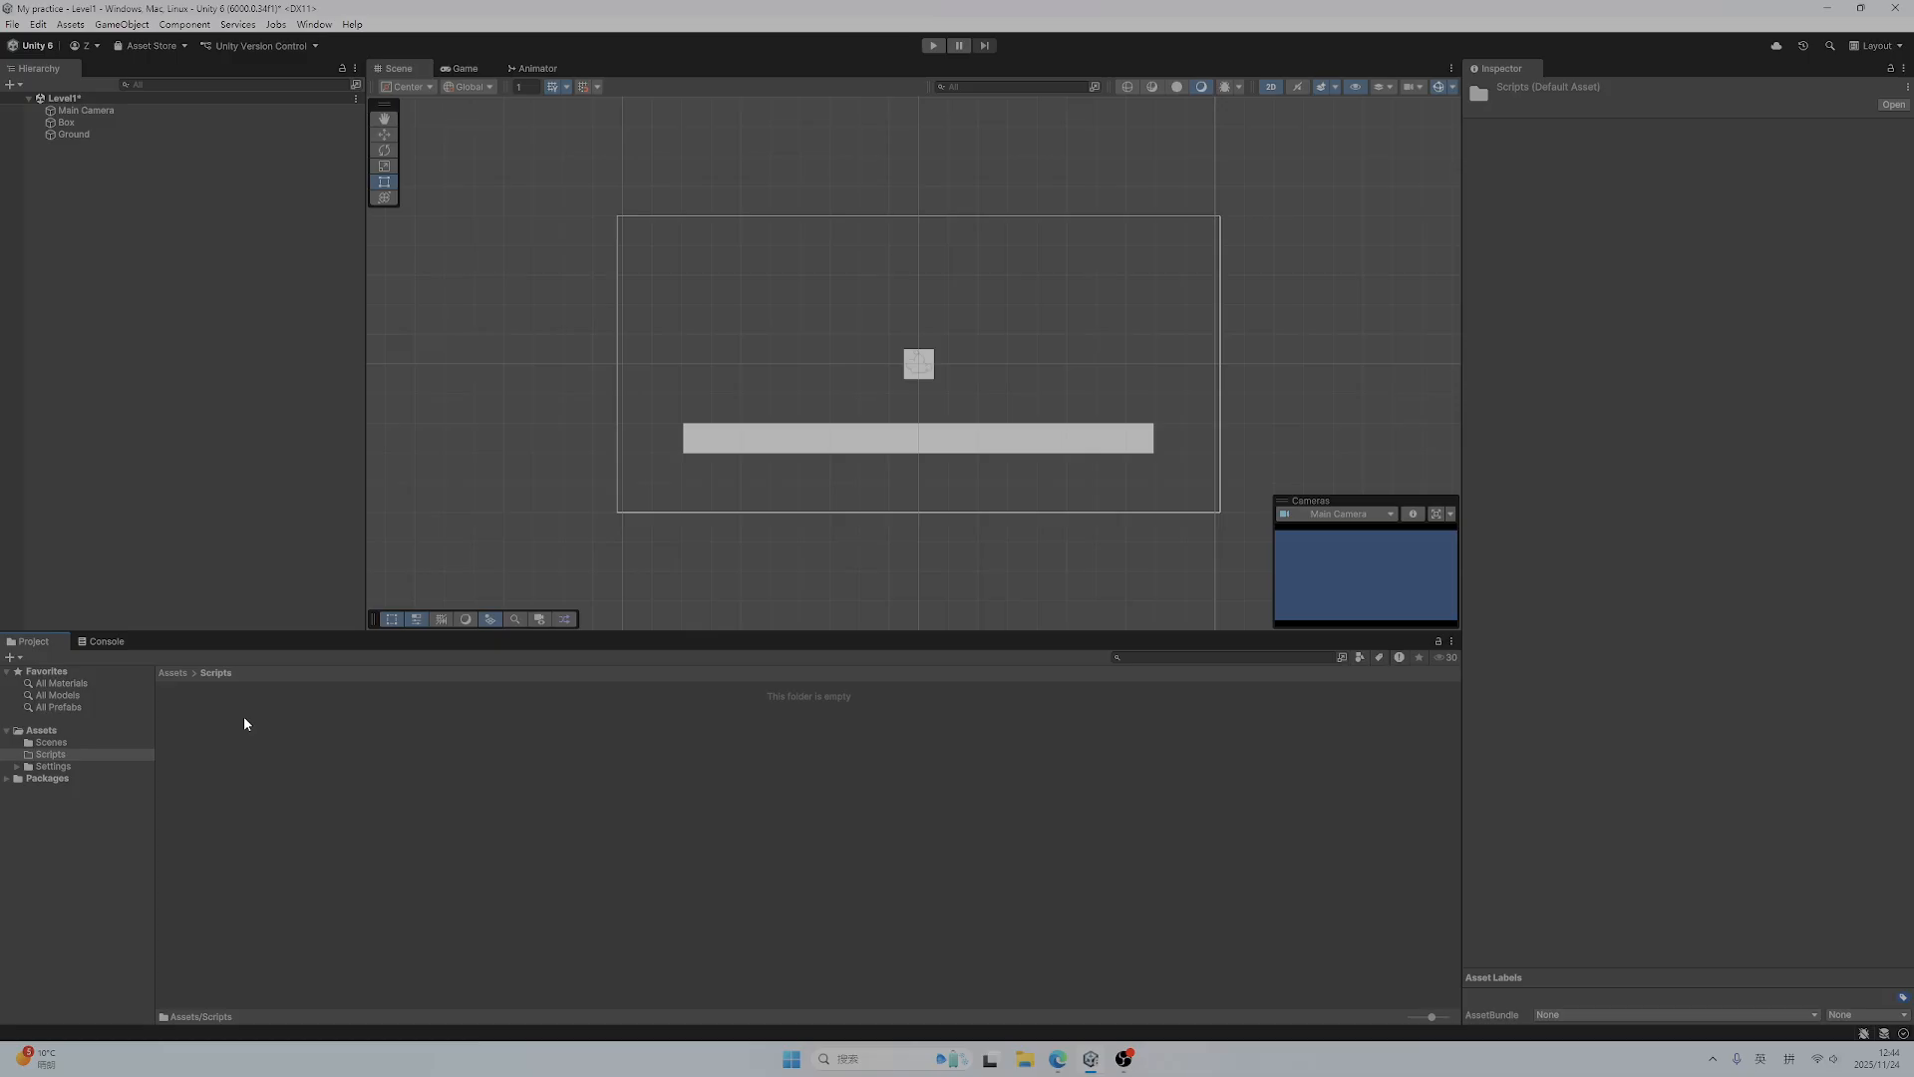
right_click(279, 763)
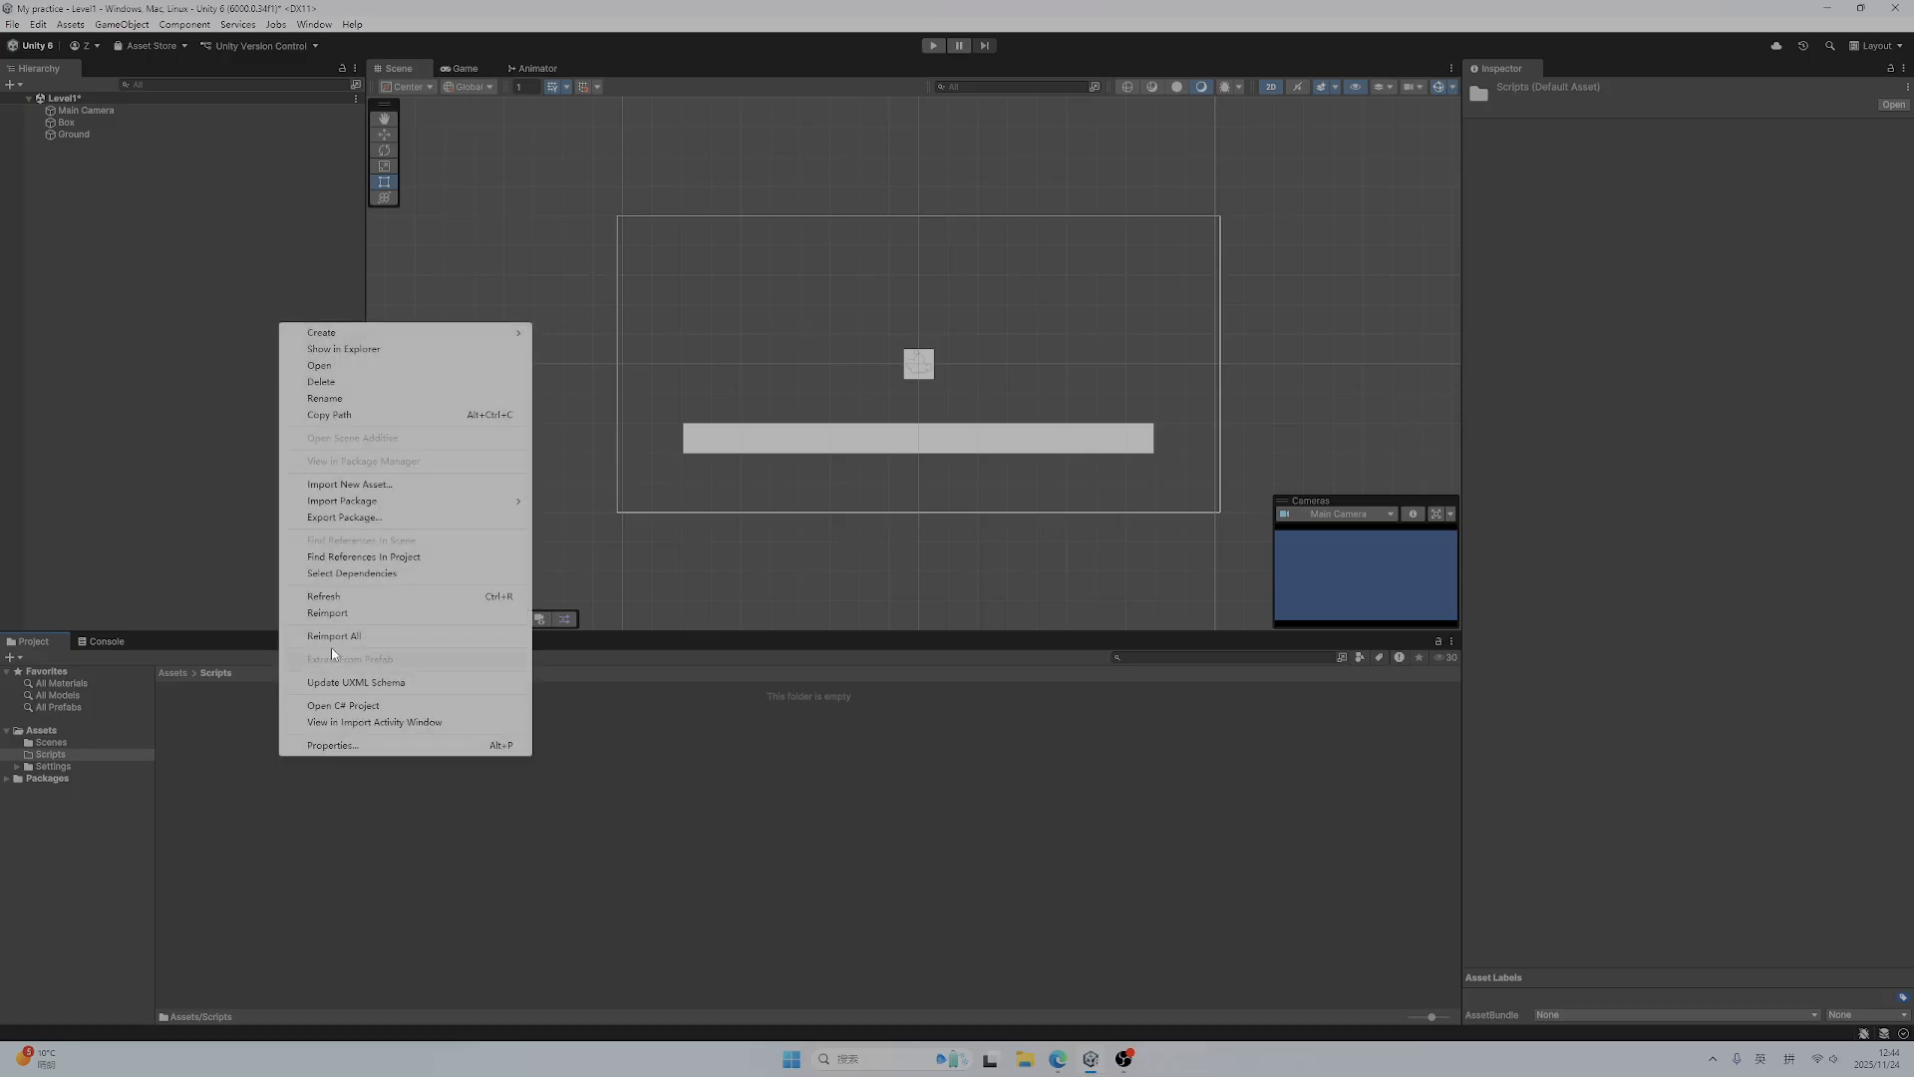
mouse_move(368, 329)
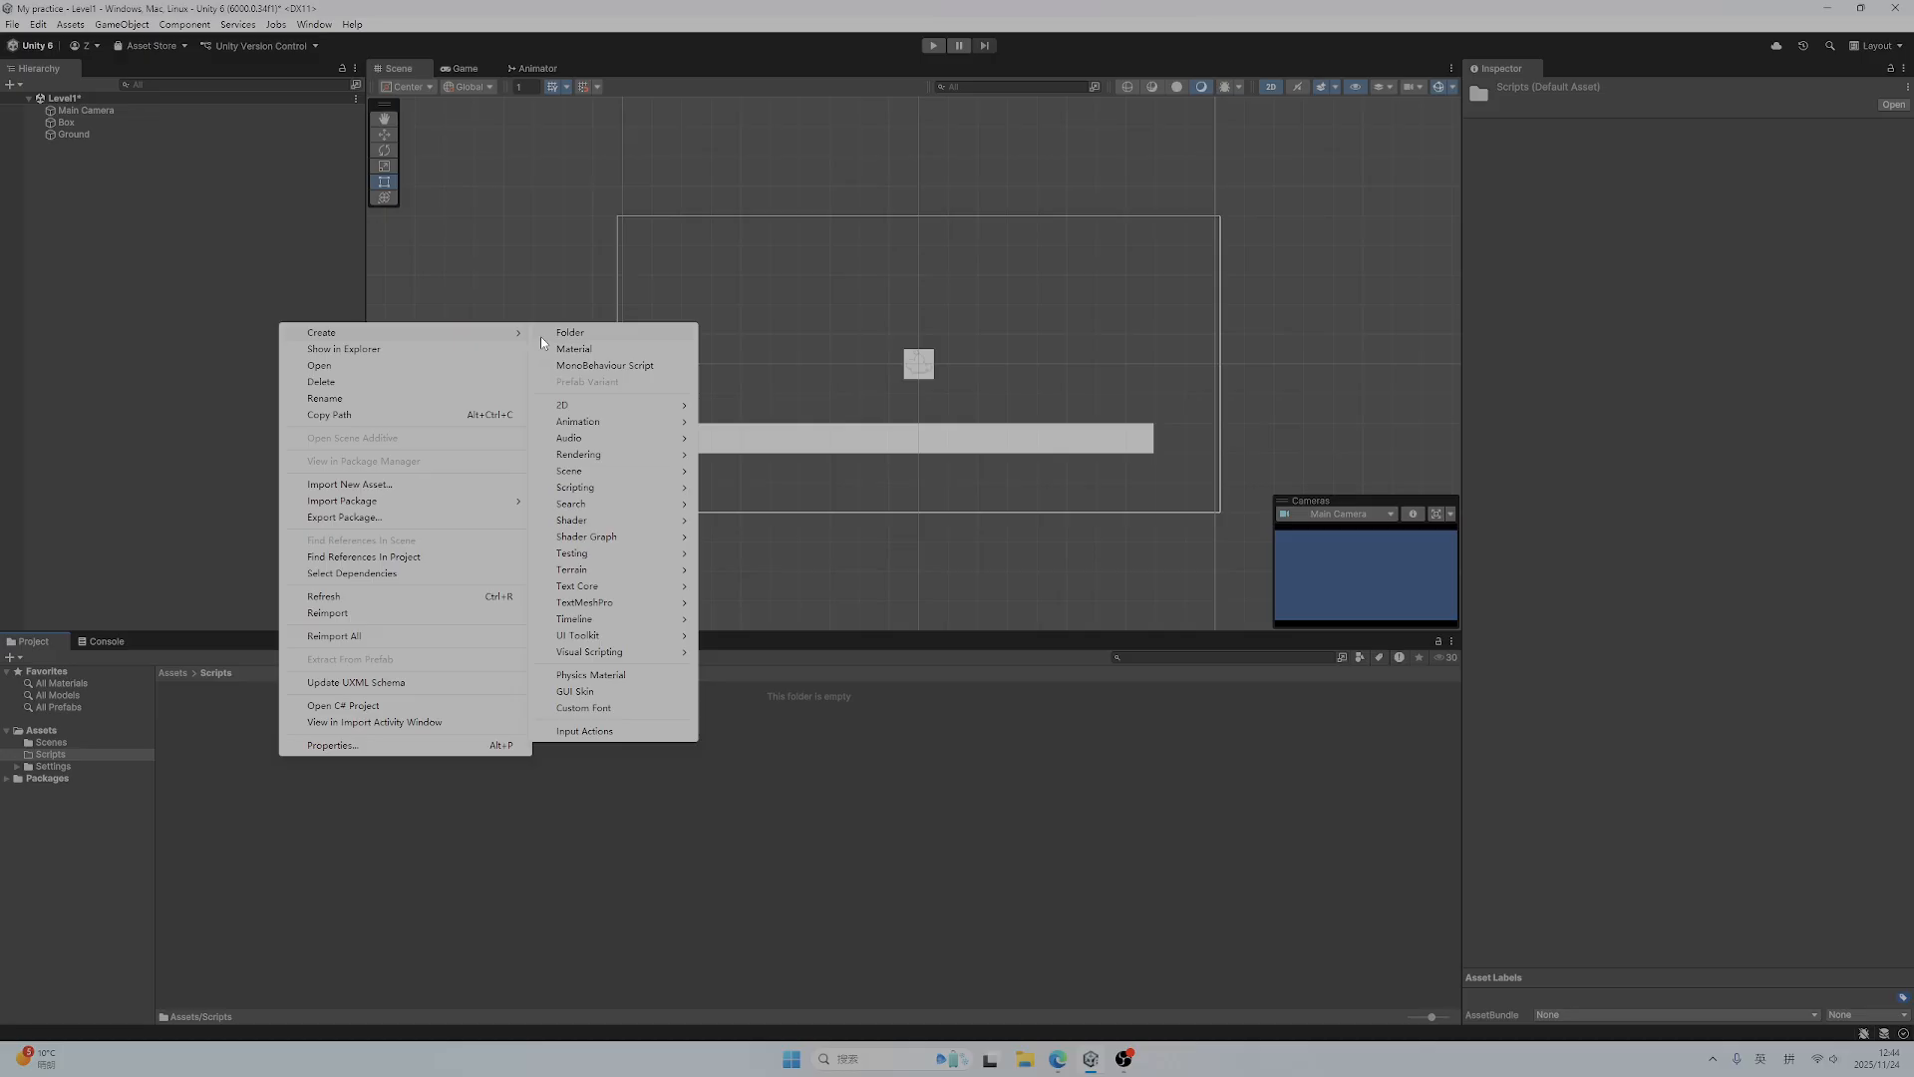
left_click(603, 365)
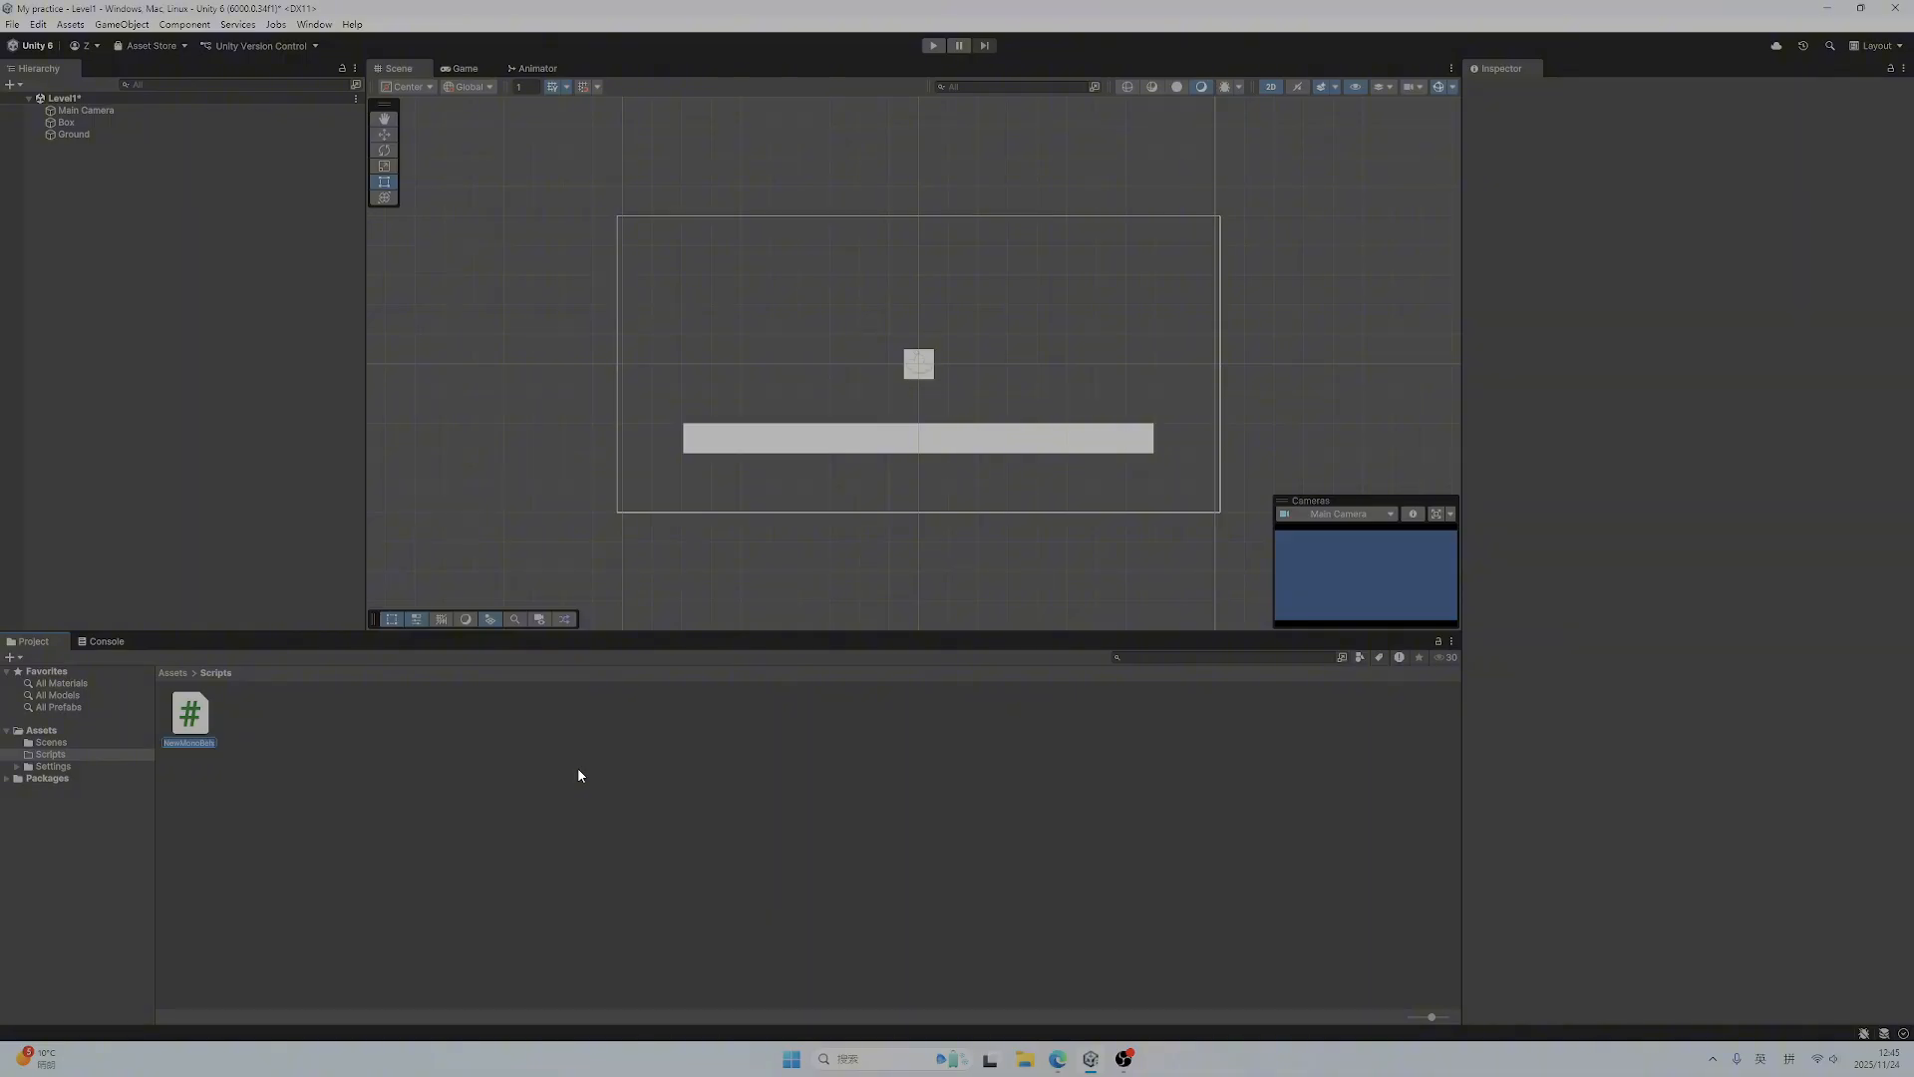
type("C")
key("Return")
left_click(233, 804)
double_click(191, 714)
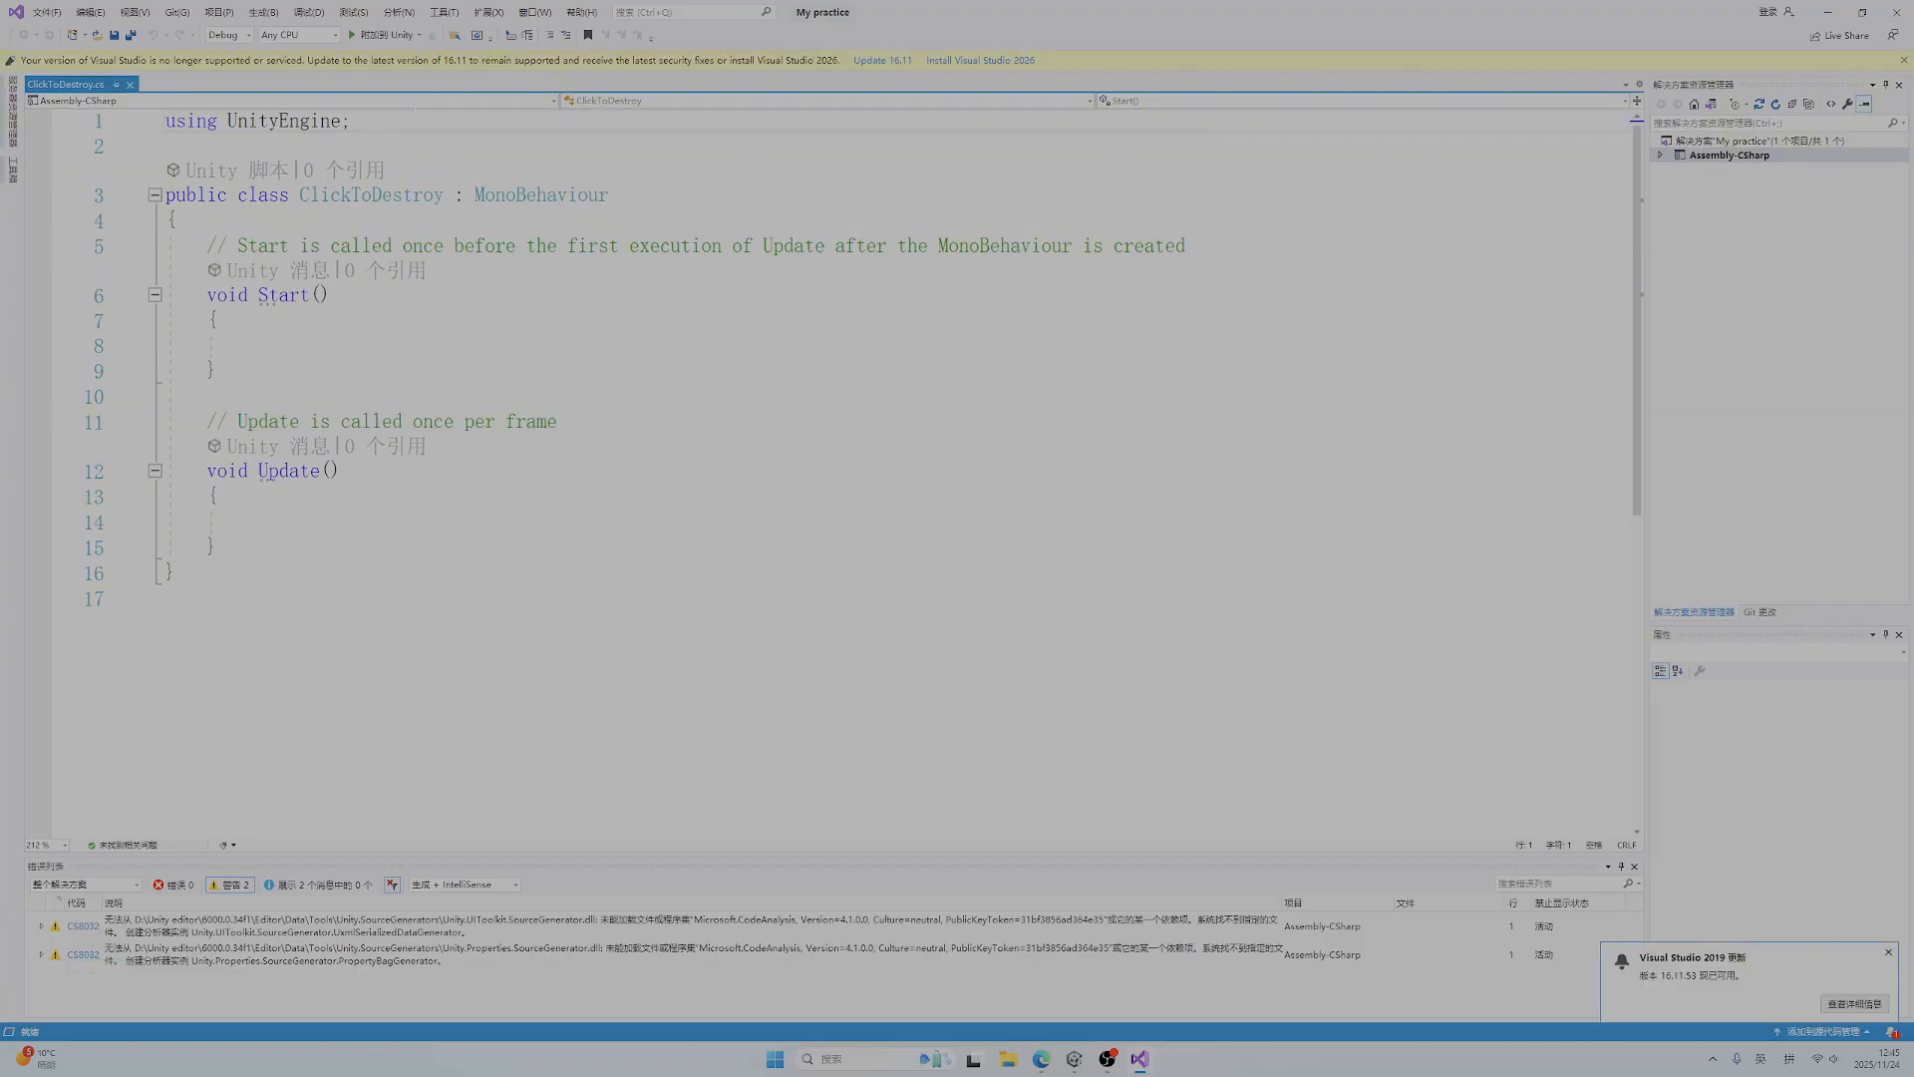
Examine the UnityEngine using directive and the ClickToDestroy class declaration, including its MonoBehaviour base class
left_click_drag(351, 121, 228, 122)
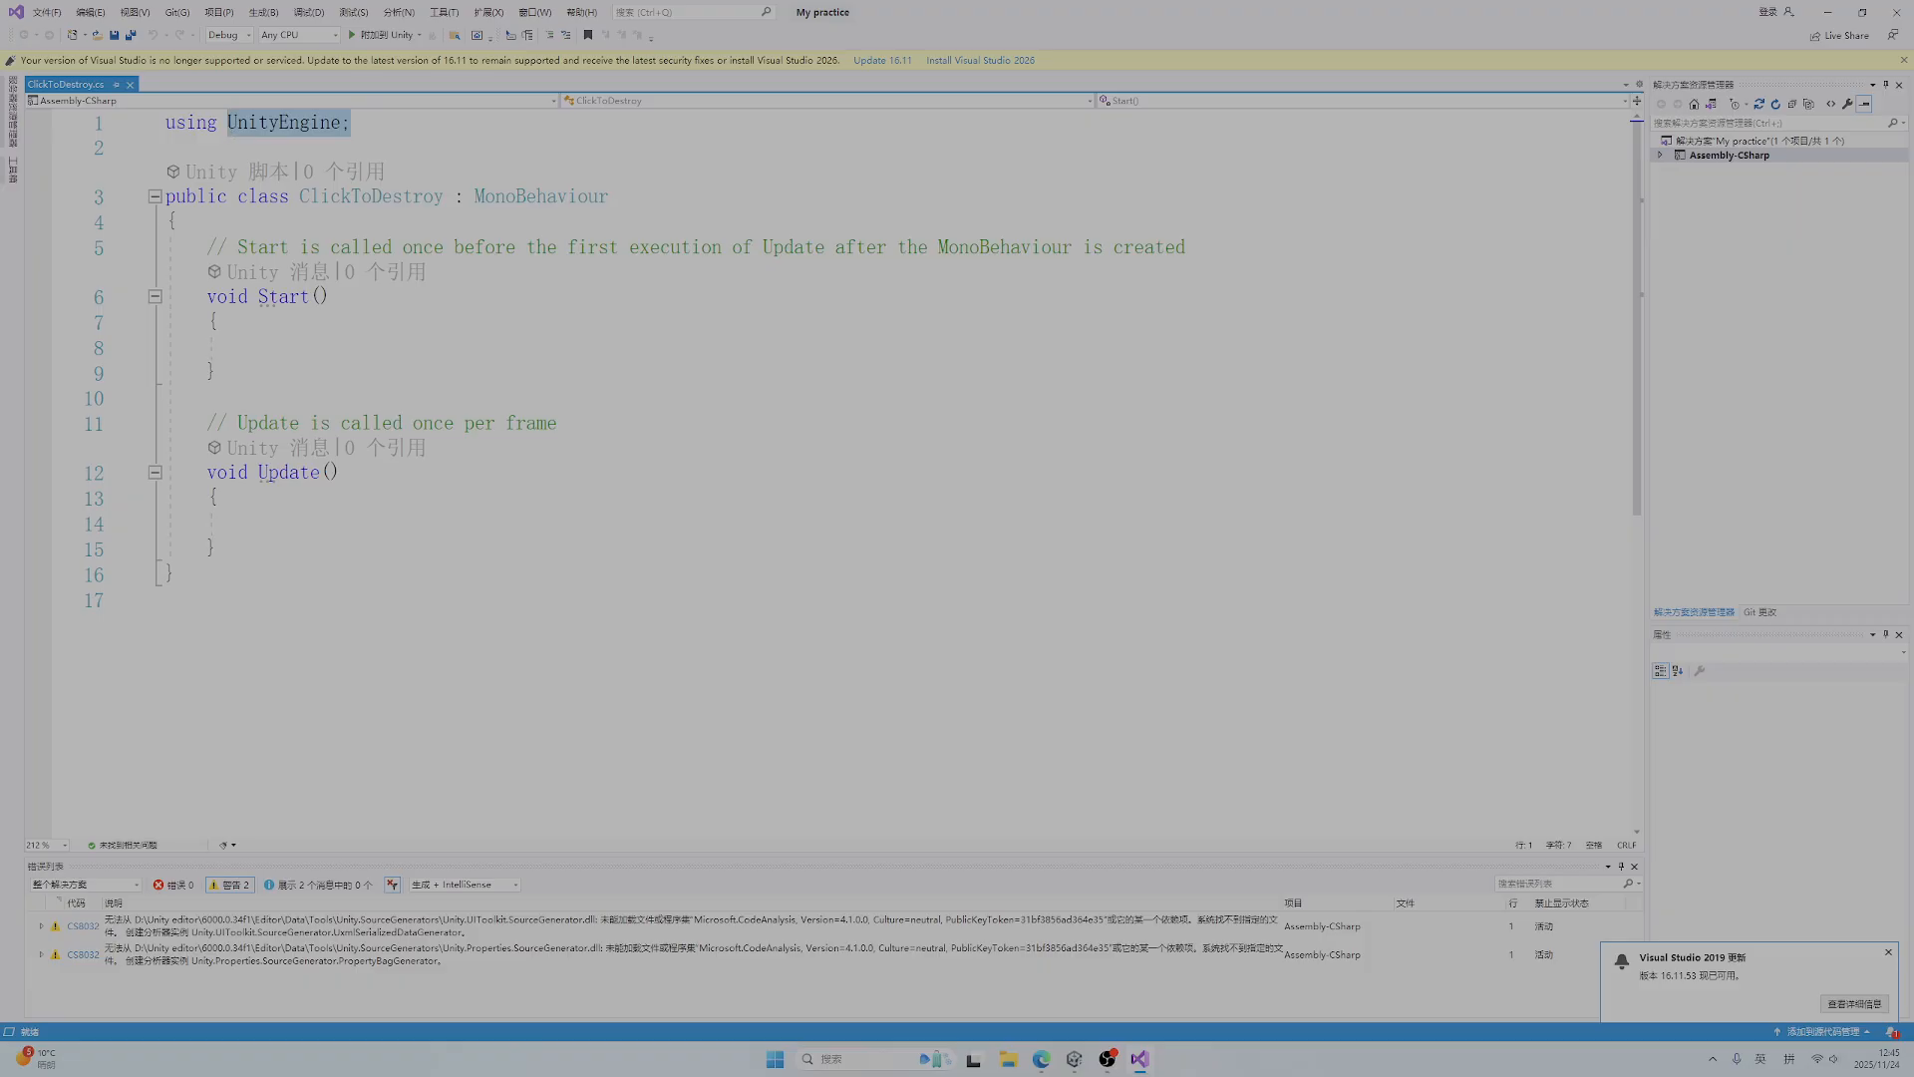
left_click(341, 147)
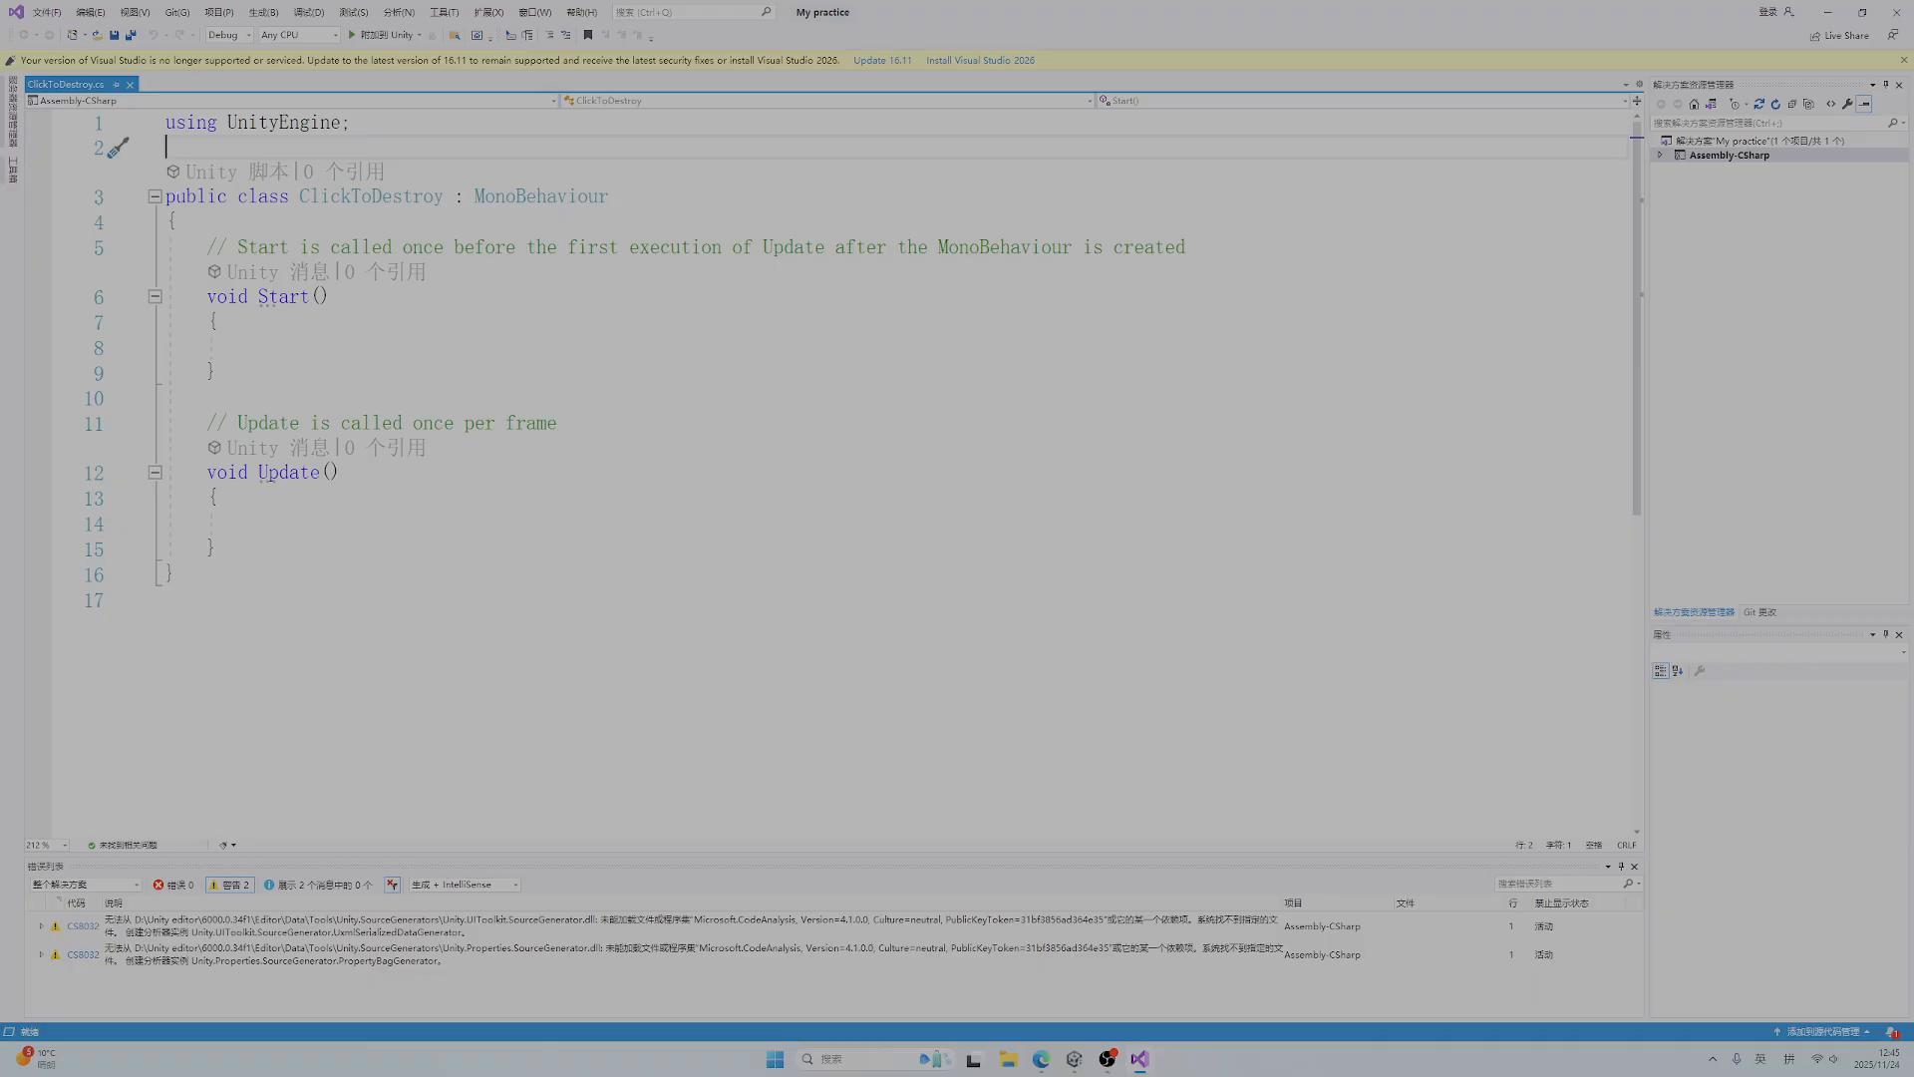
left_click_drag(175, 197, 280, 197)
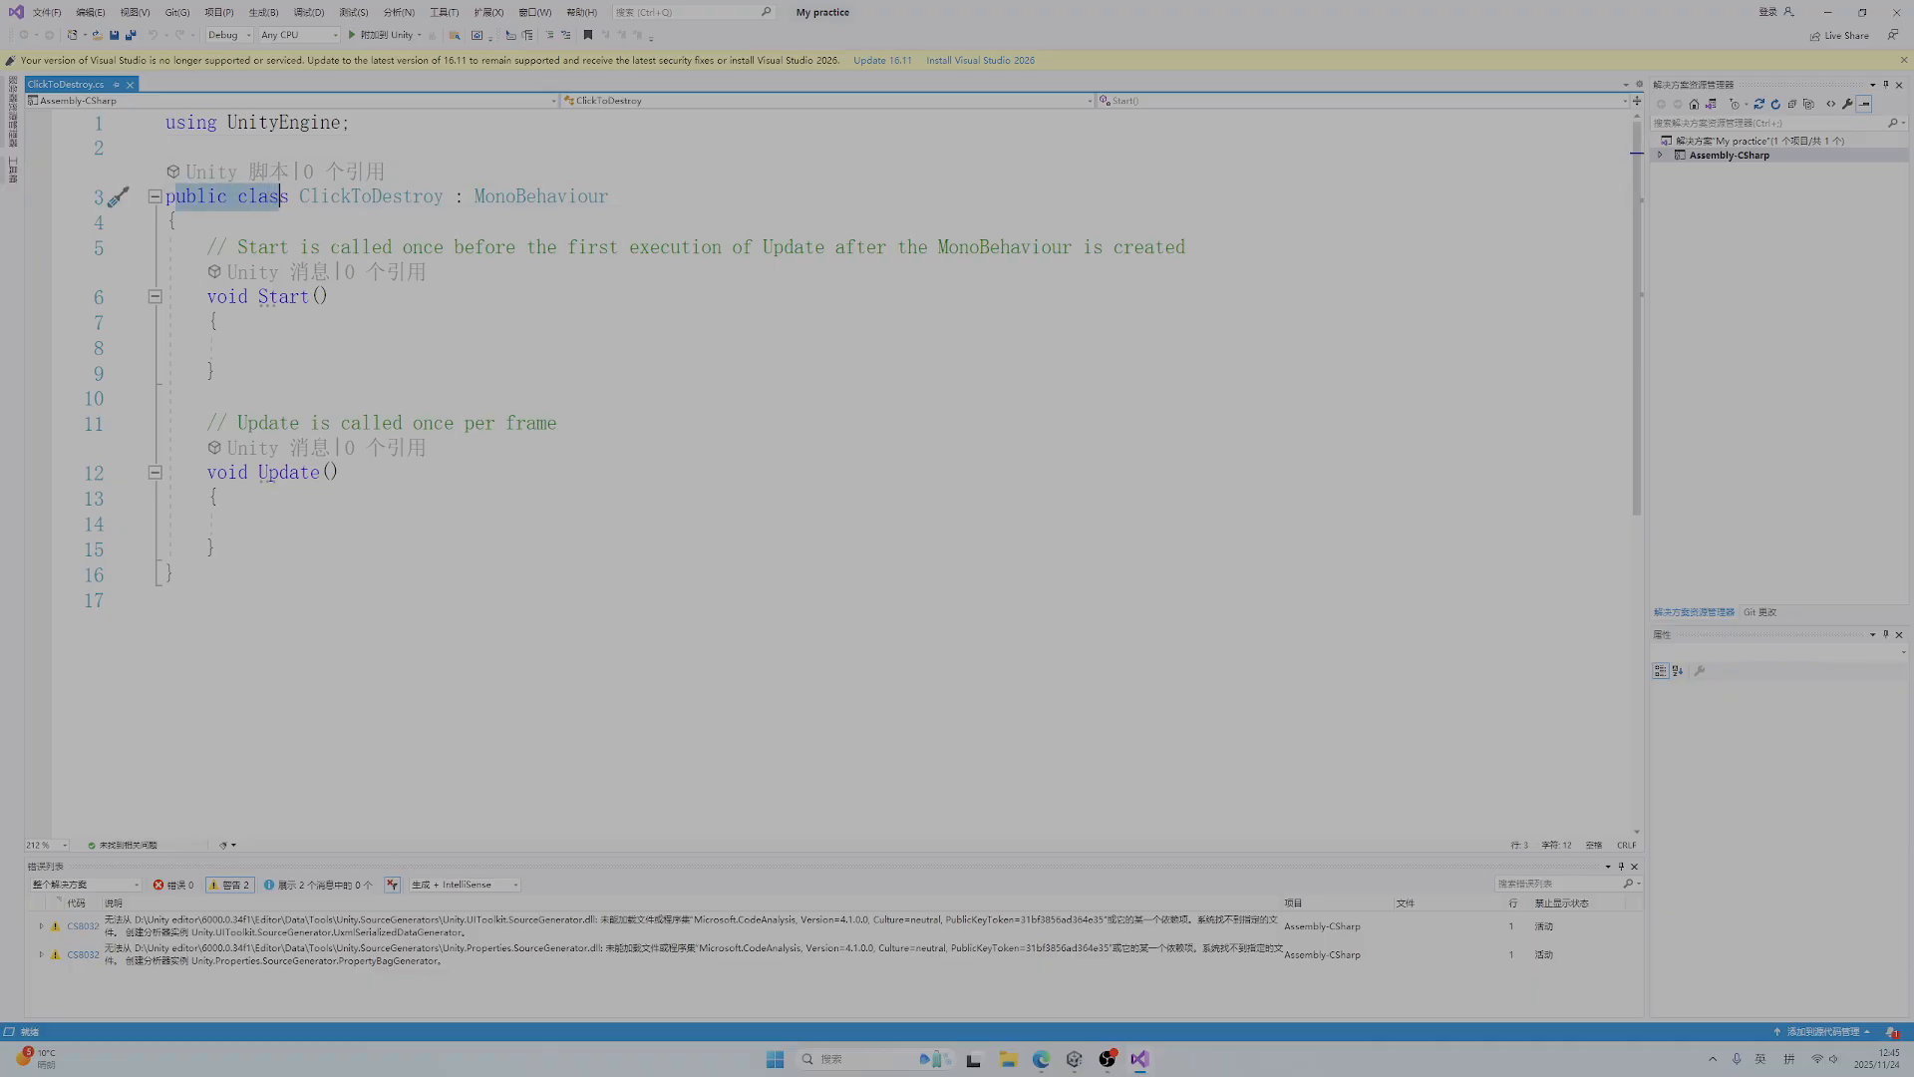
left_click_drag(299, 197, 446, 197)
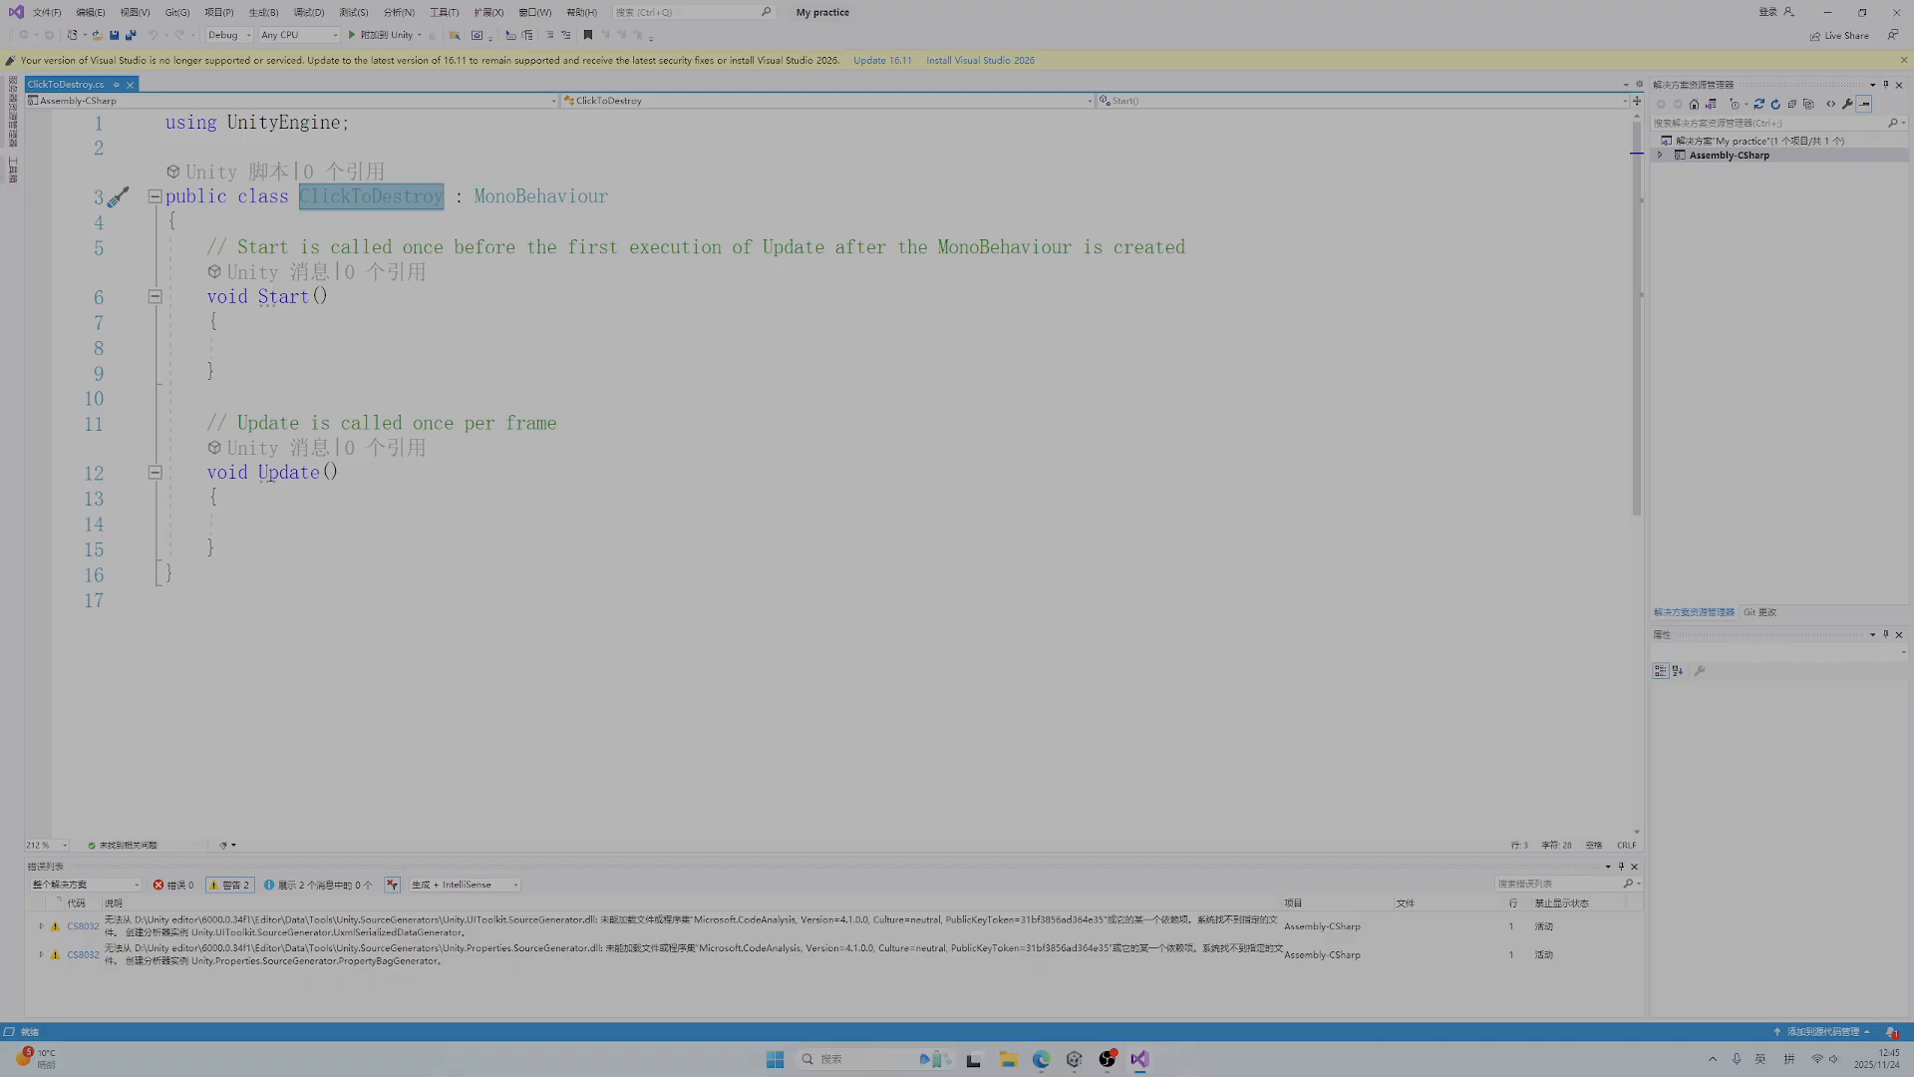
left_click(455, 196)
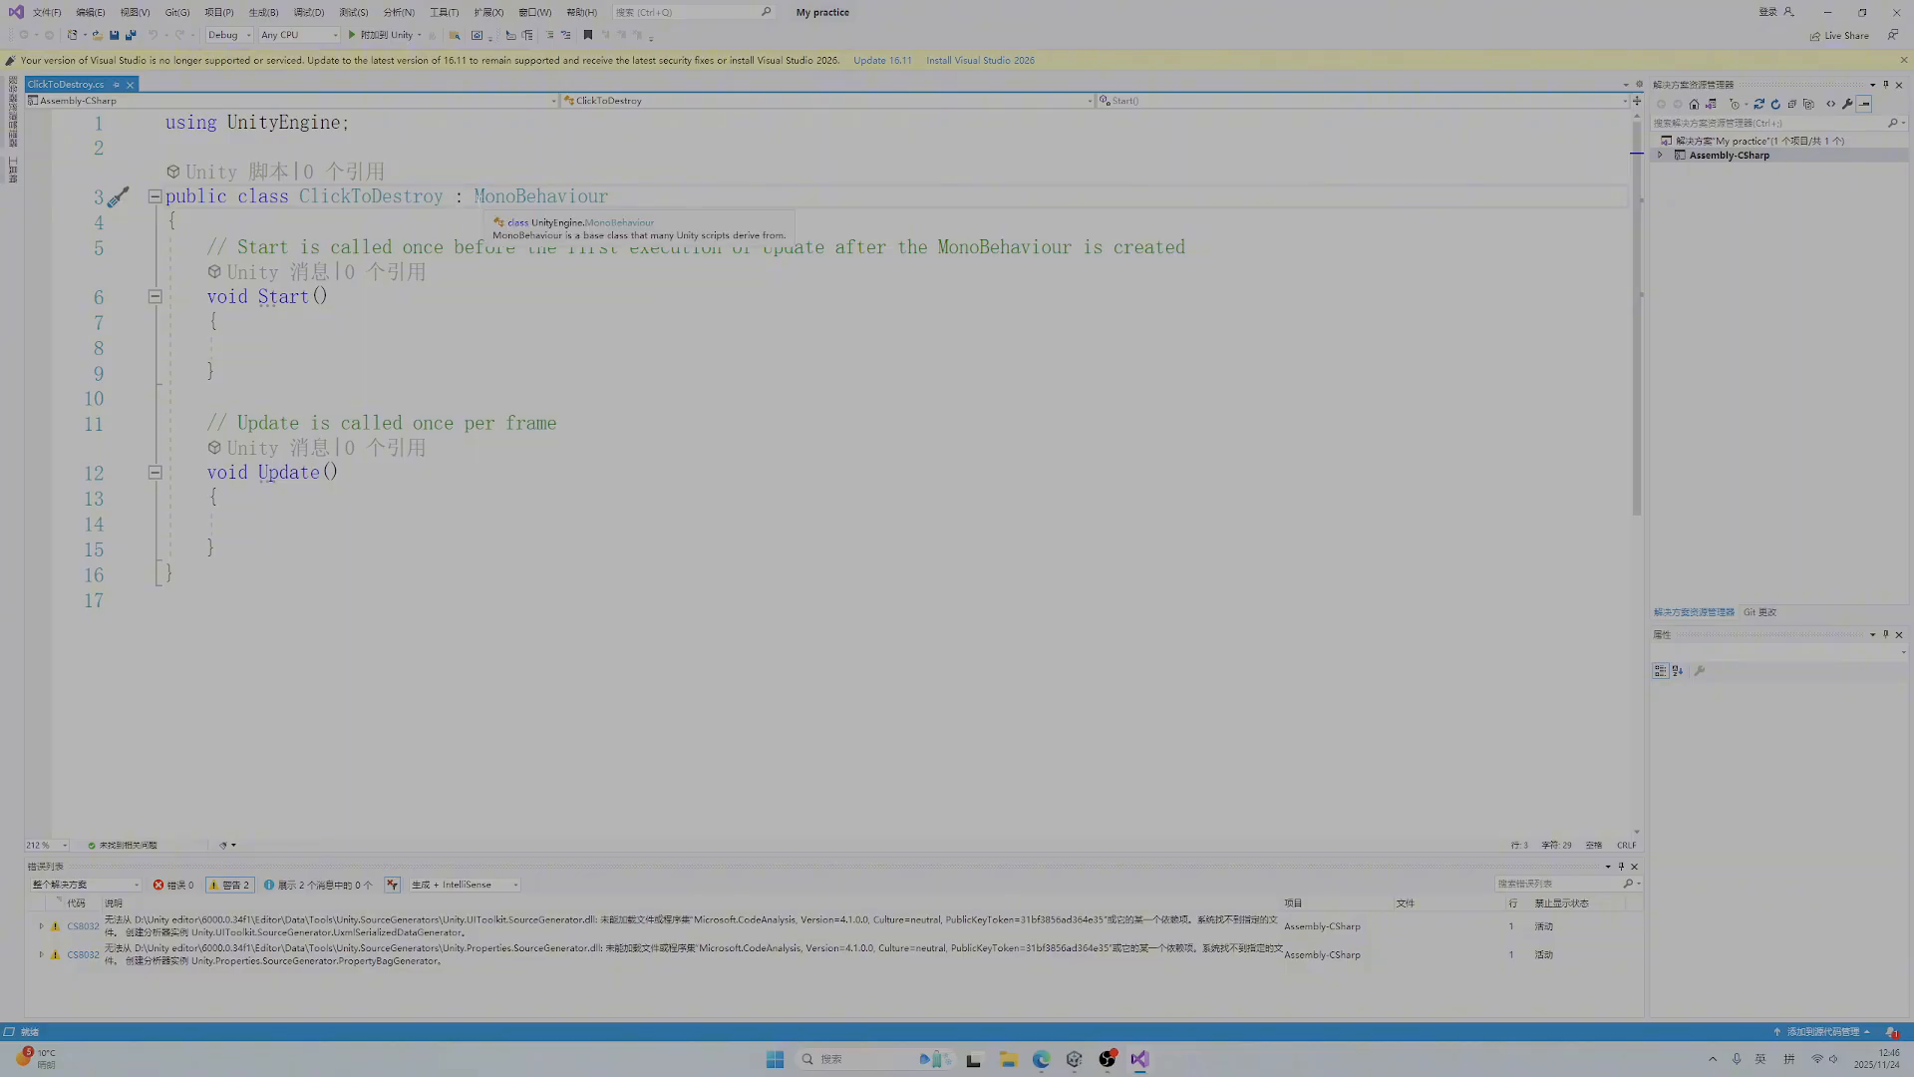
left_click_drag(610, 197, 474, 196)
left_click(471, 222)
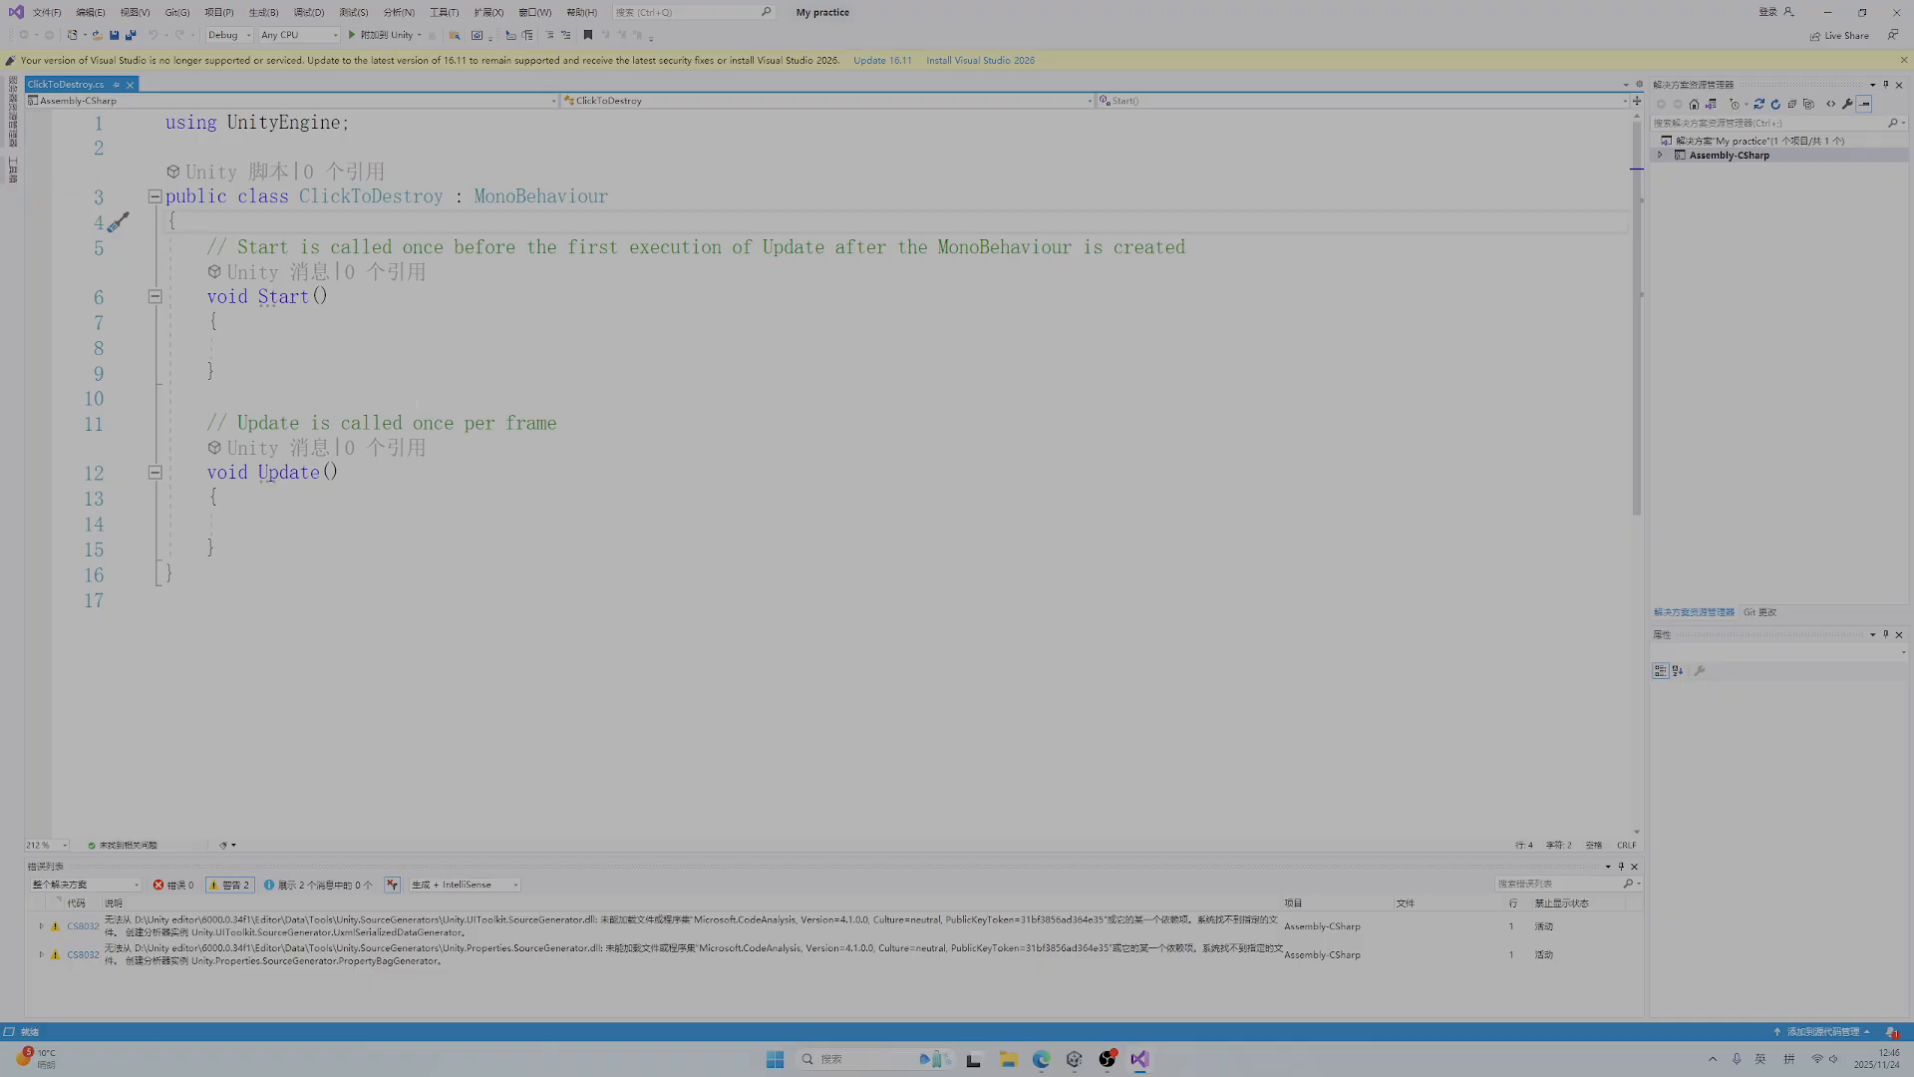
Replace the default Start and Update methods, including their comments, with an empty private void OnMouseDown() method
left_click_drag(218, 548, 208, 247)
key("Delete")
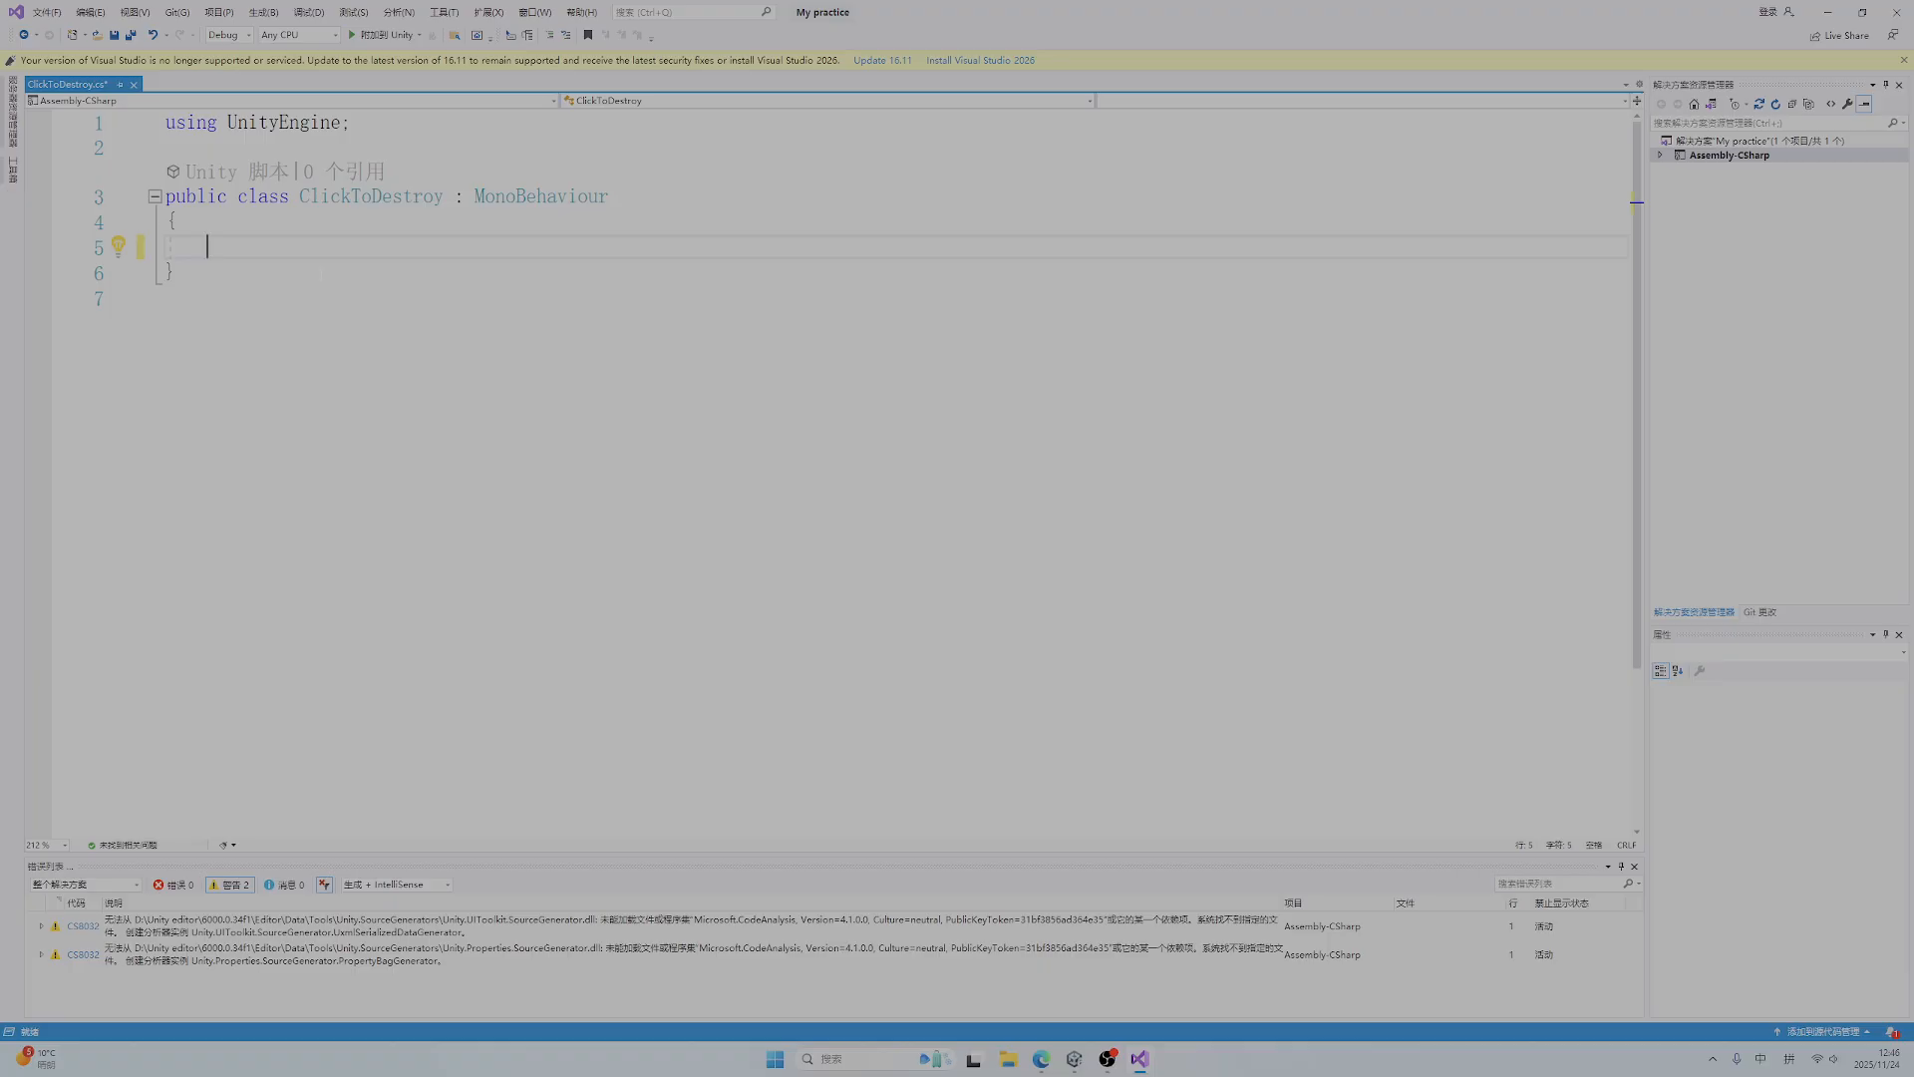
type("private ")
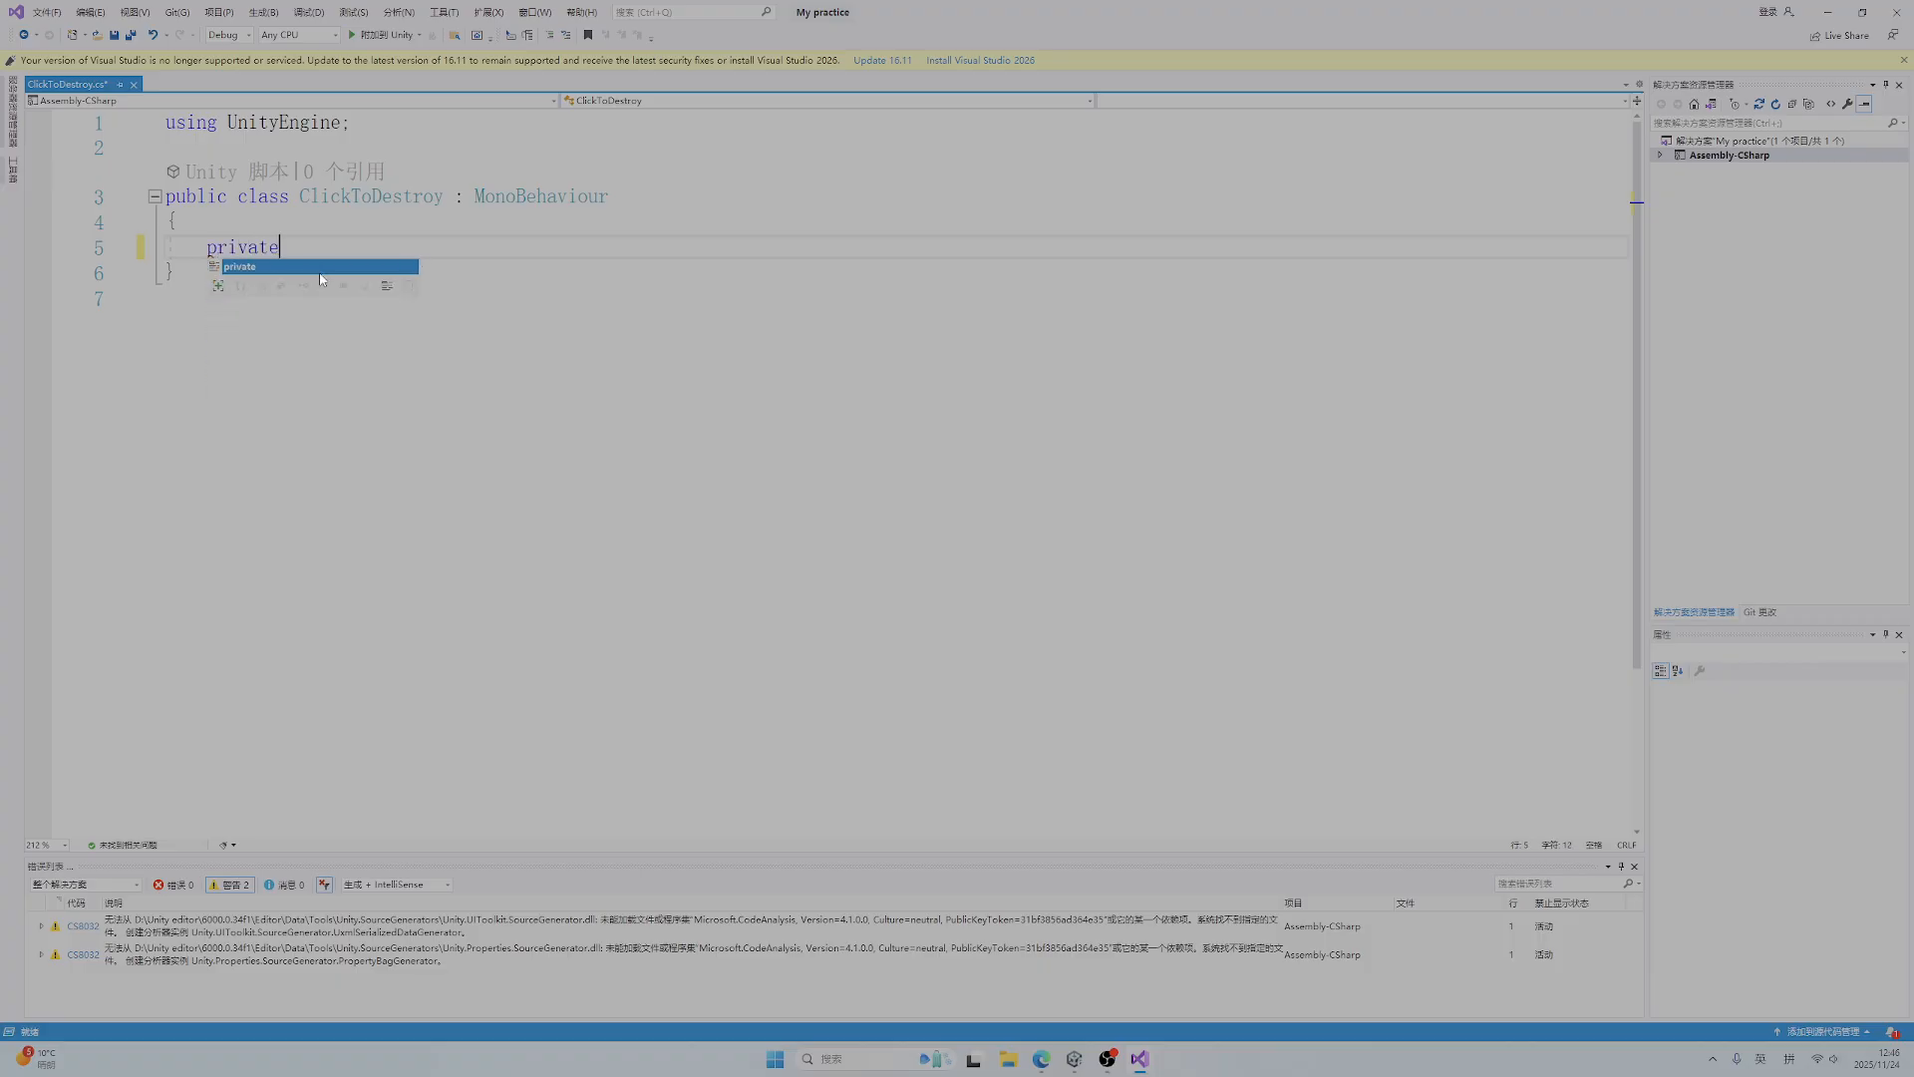
type("void")
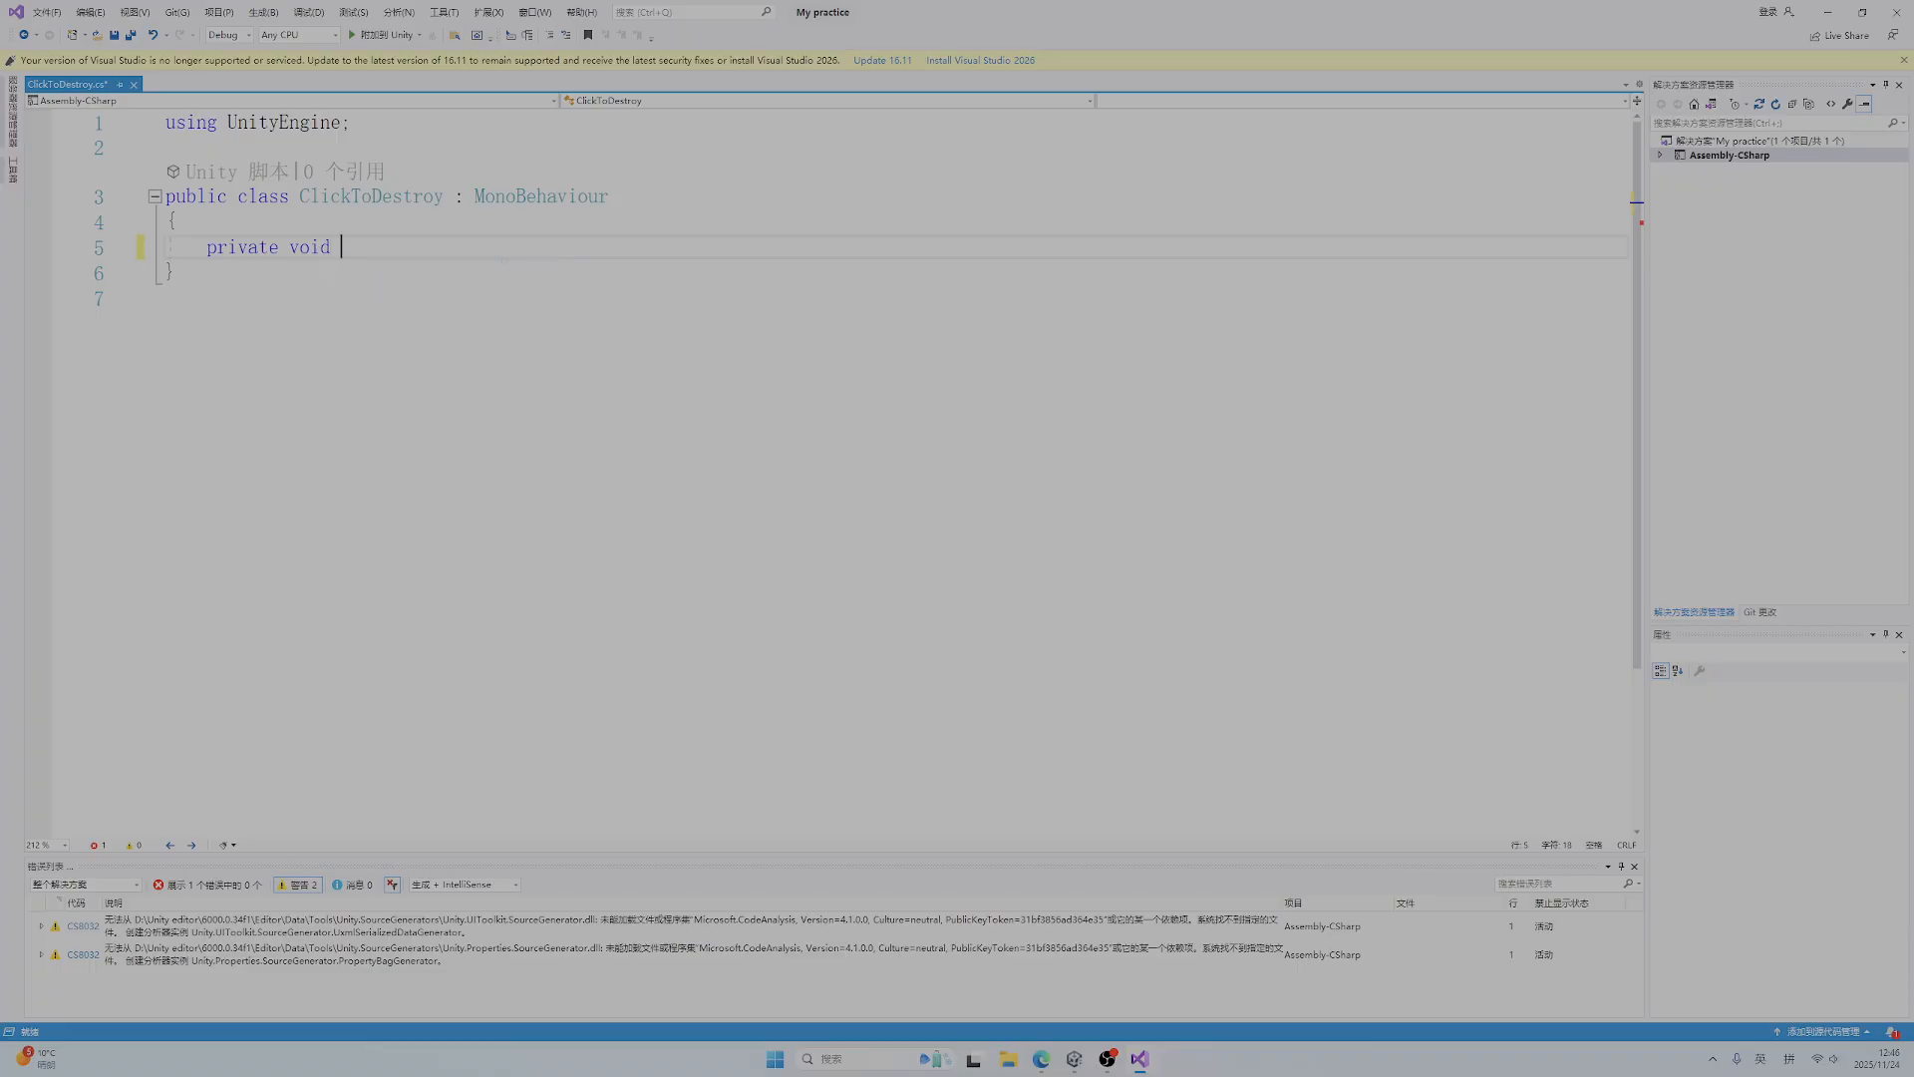
type("On")
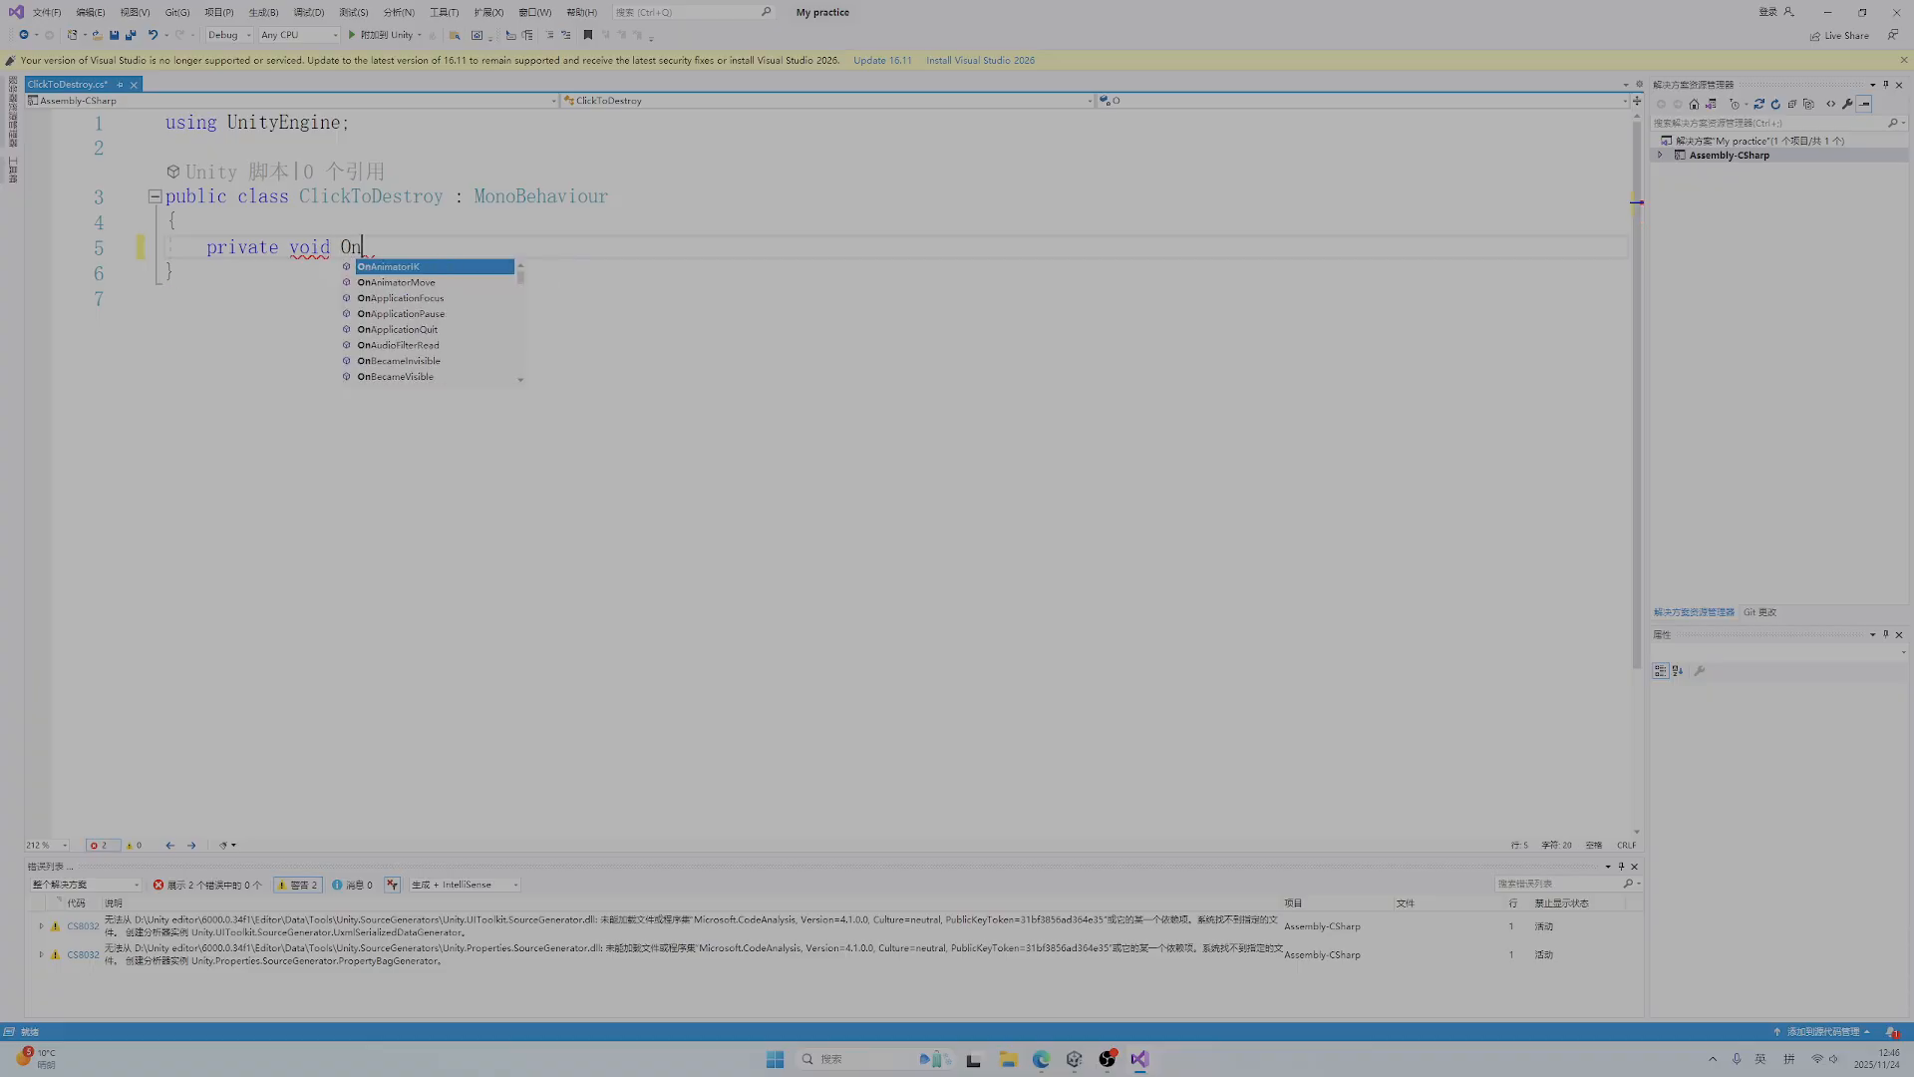
type("Mouse")
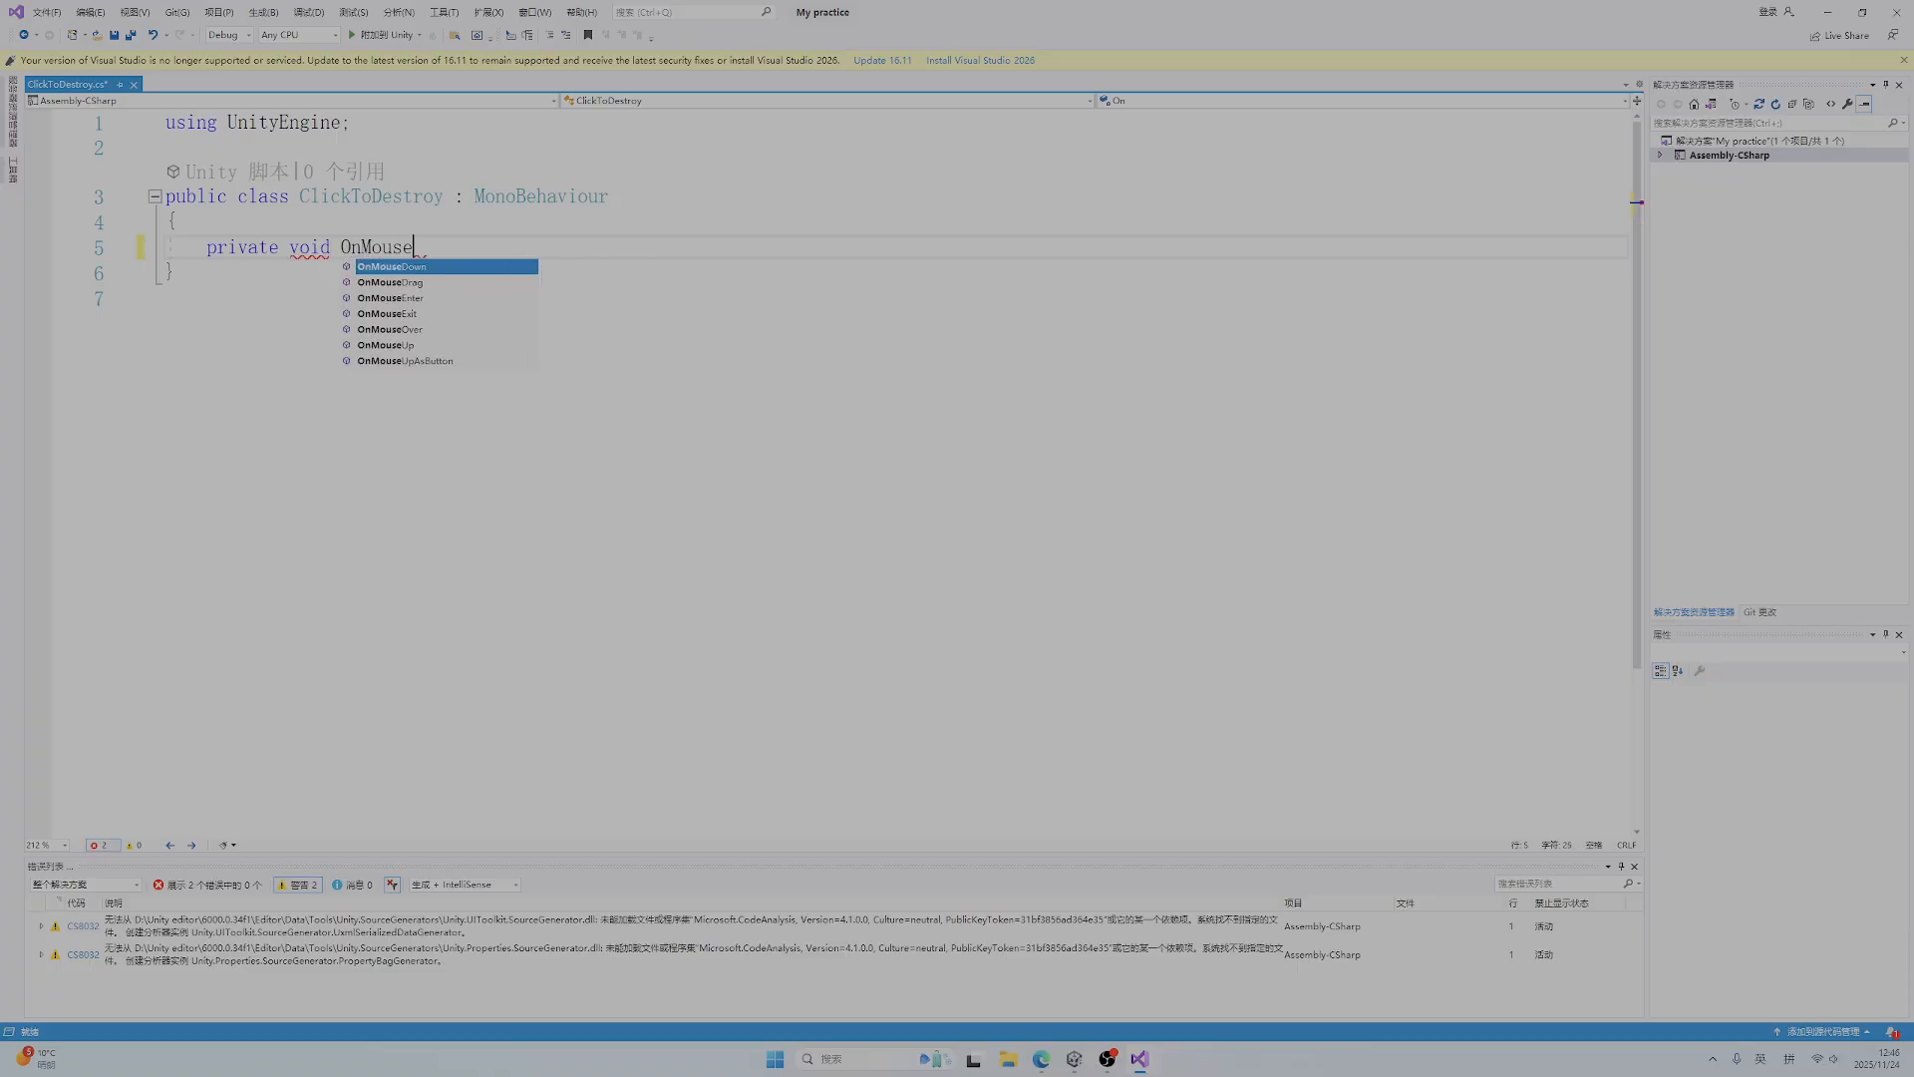
key("Tab")
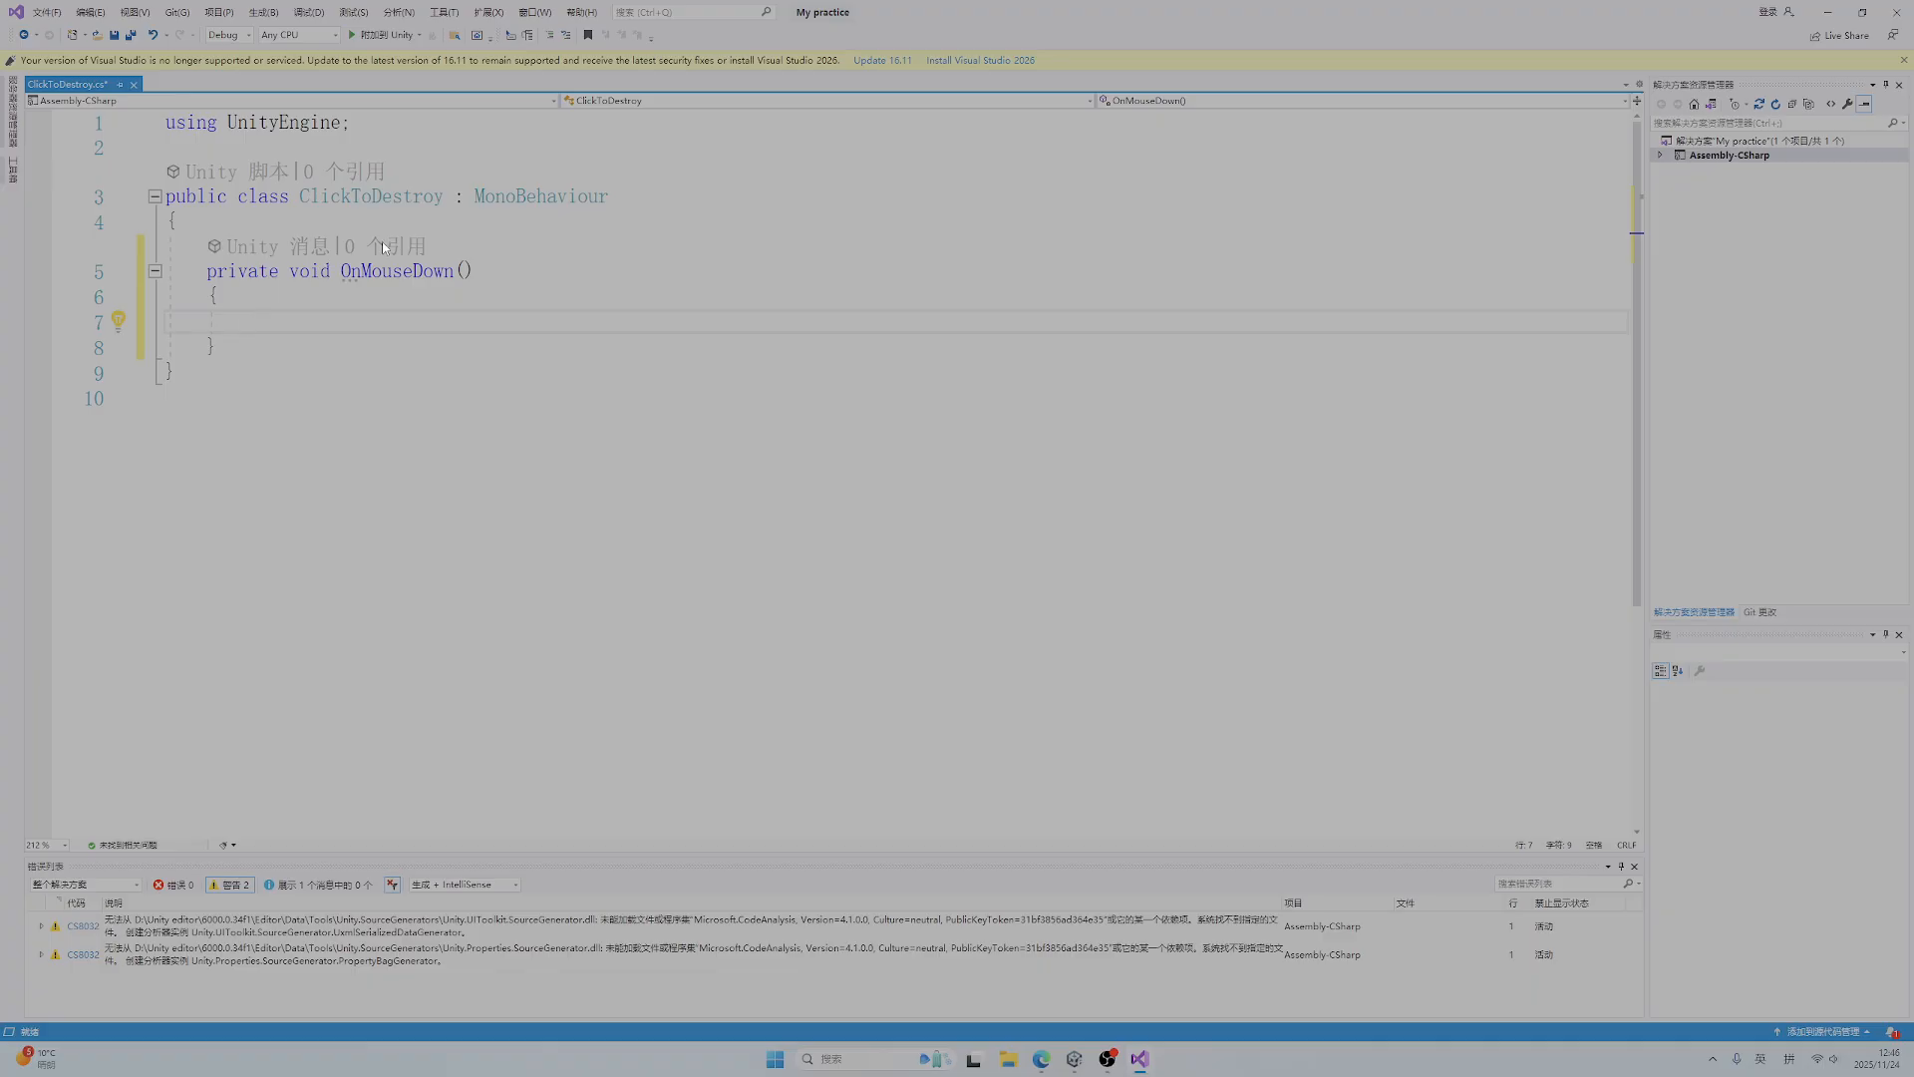
left_click_drag(340, 270, 455, 271)
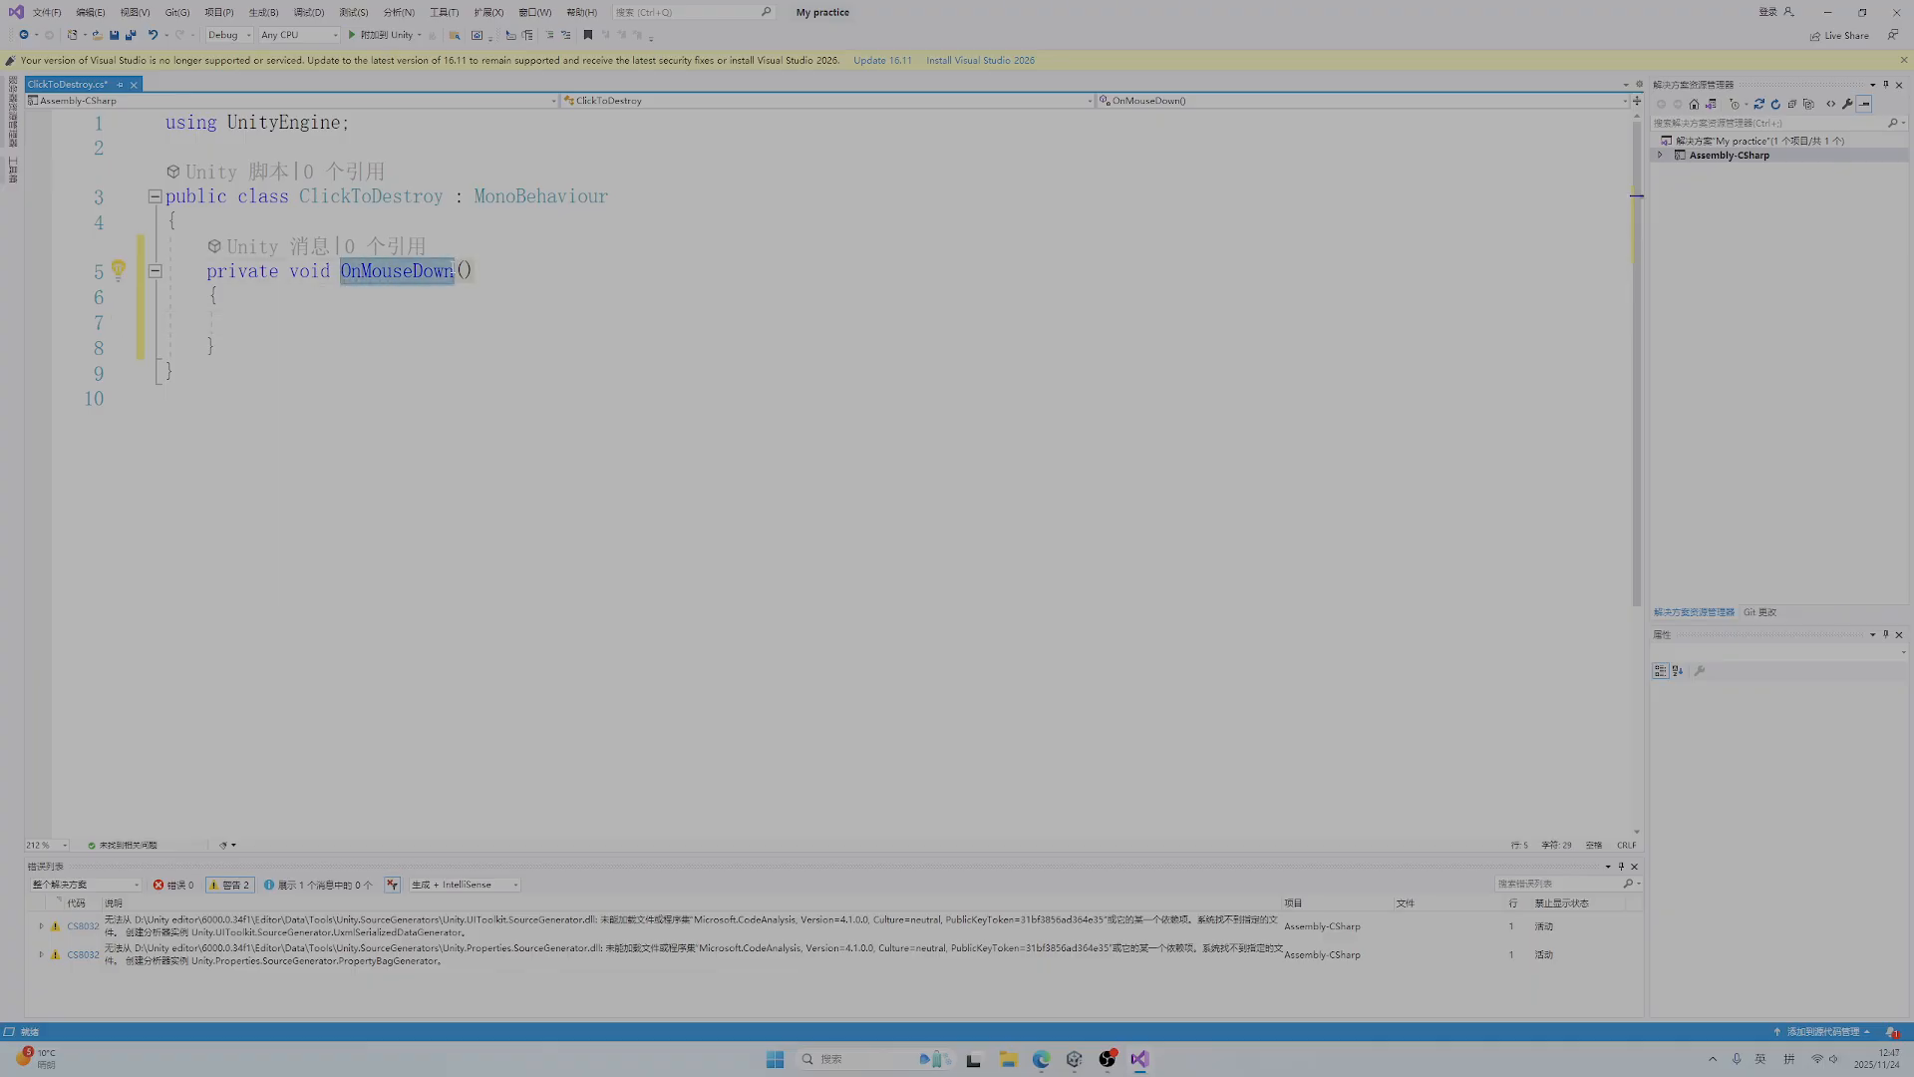
Add the statement Destroy(gameObject); to the body of OnMouseDown and save the script
left_click(248, 321)
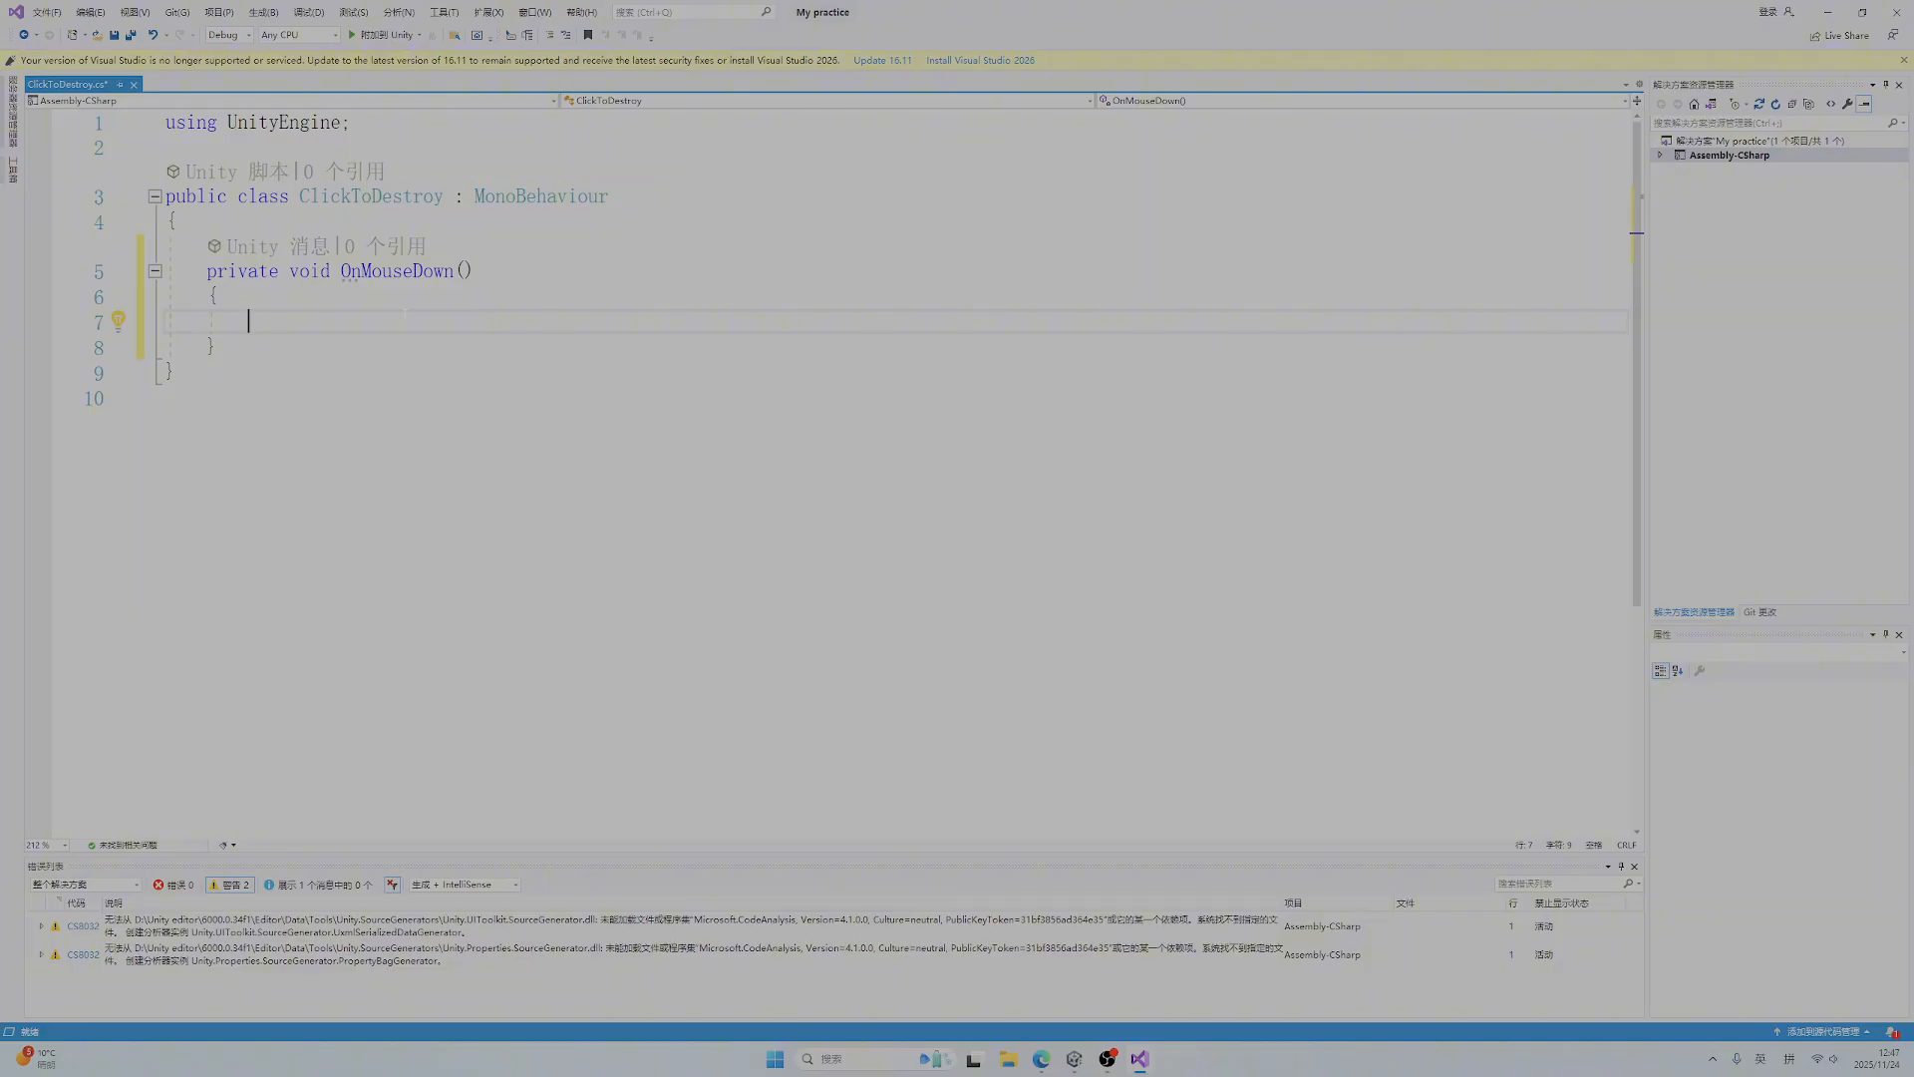
type("De")
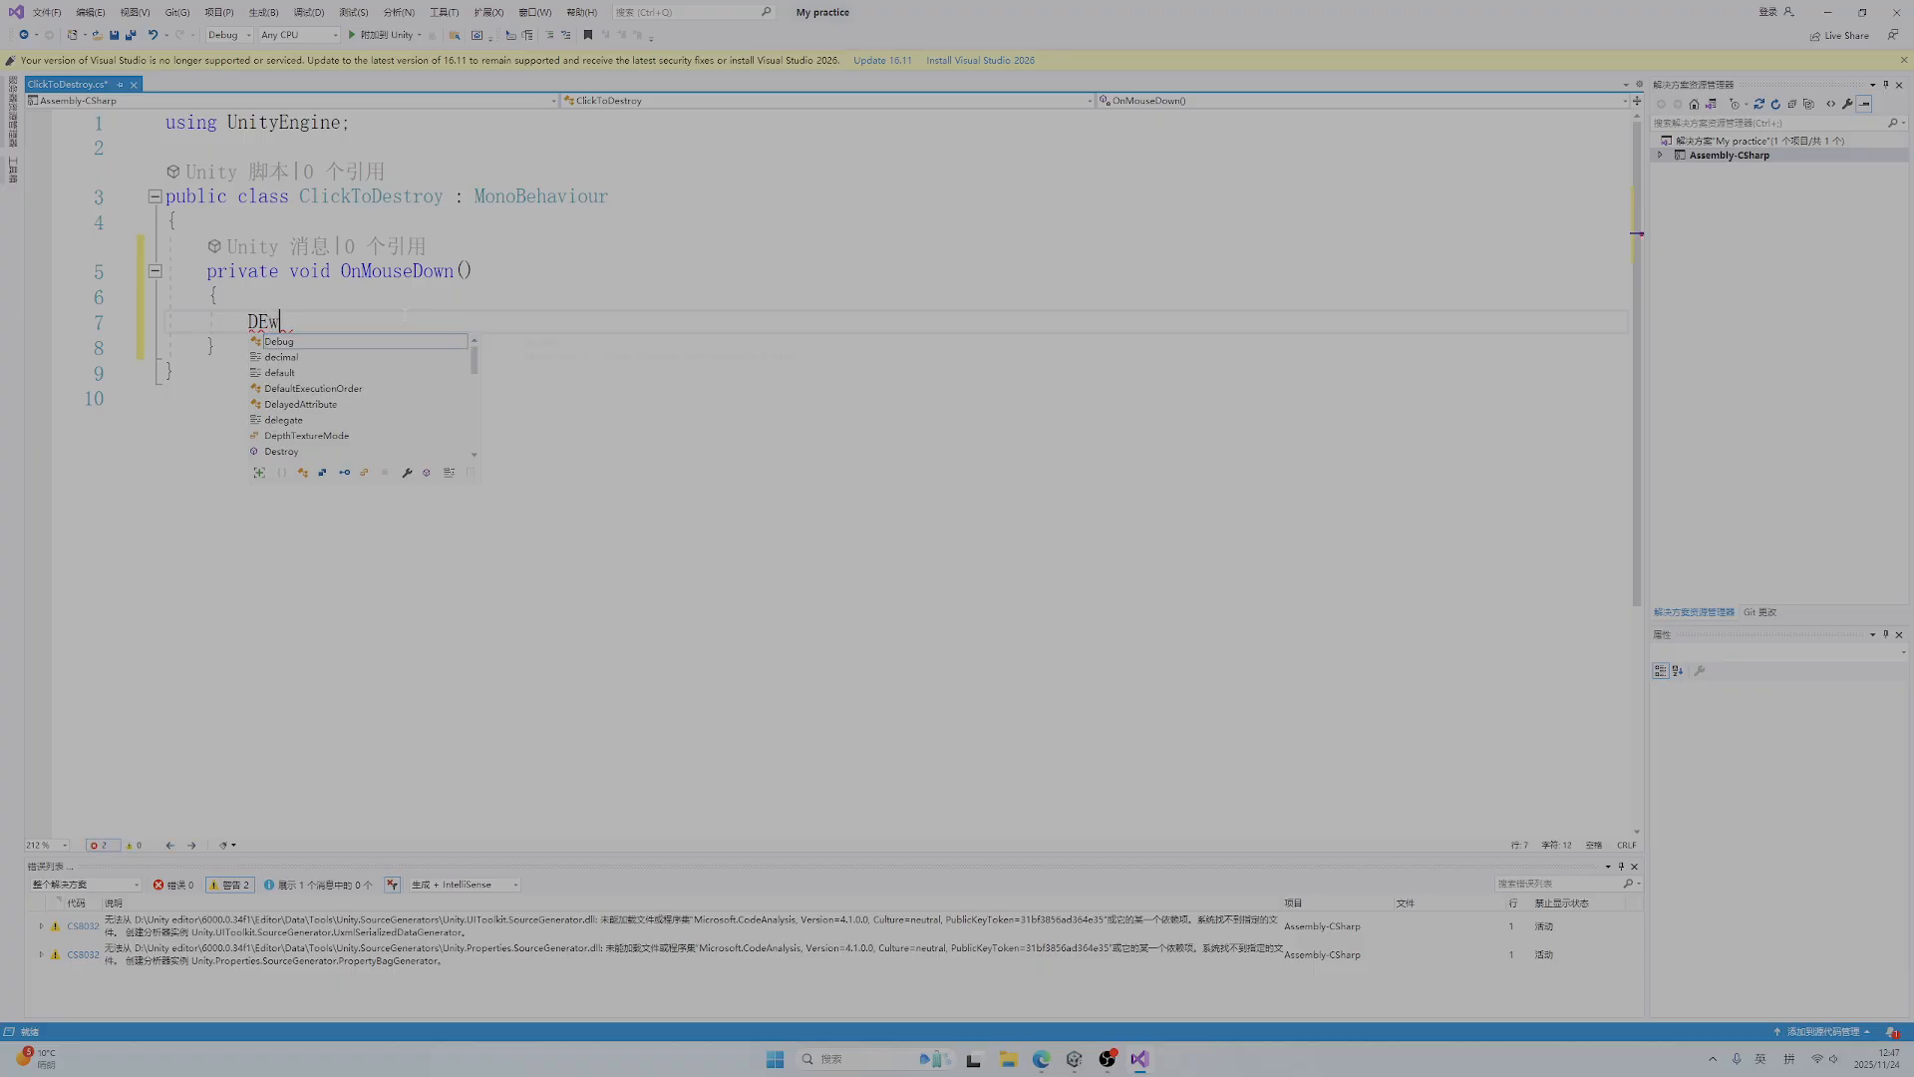
key("BackSpace")
type("es")
key("Tab")
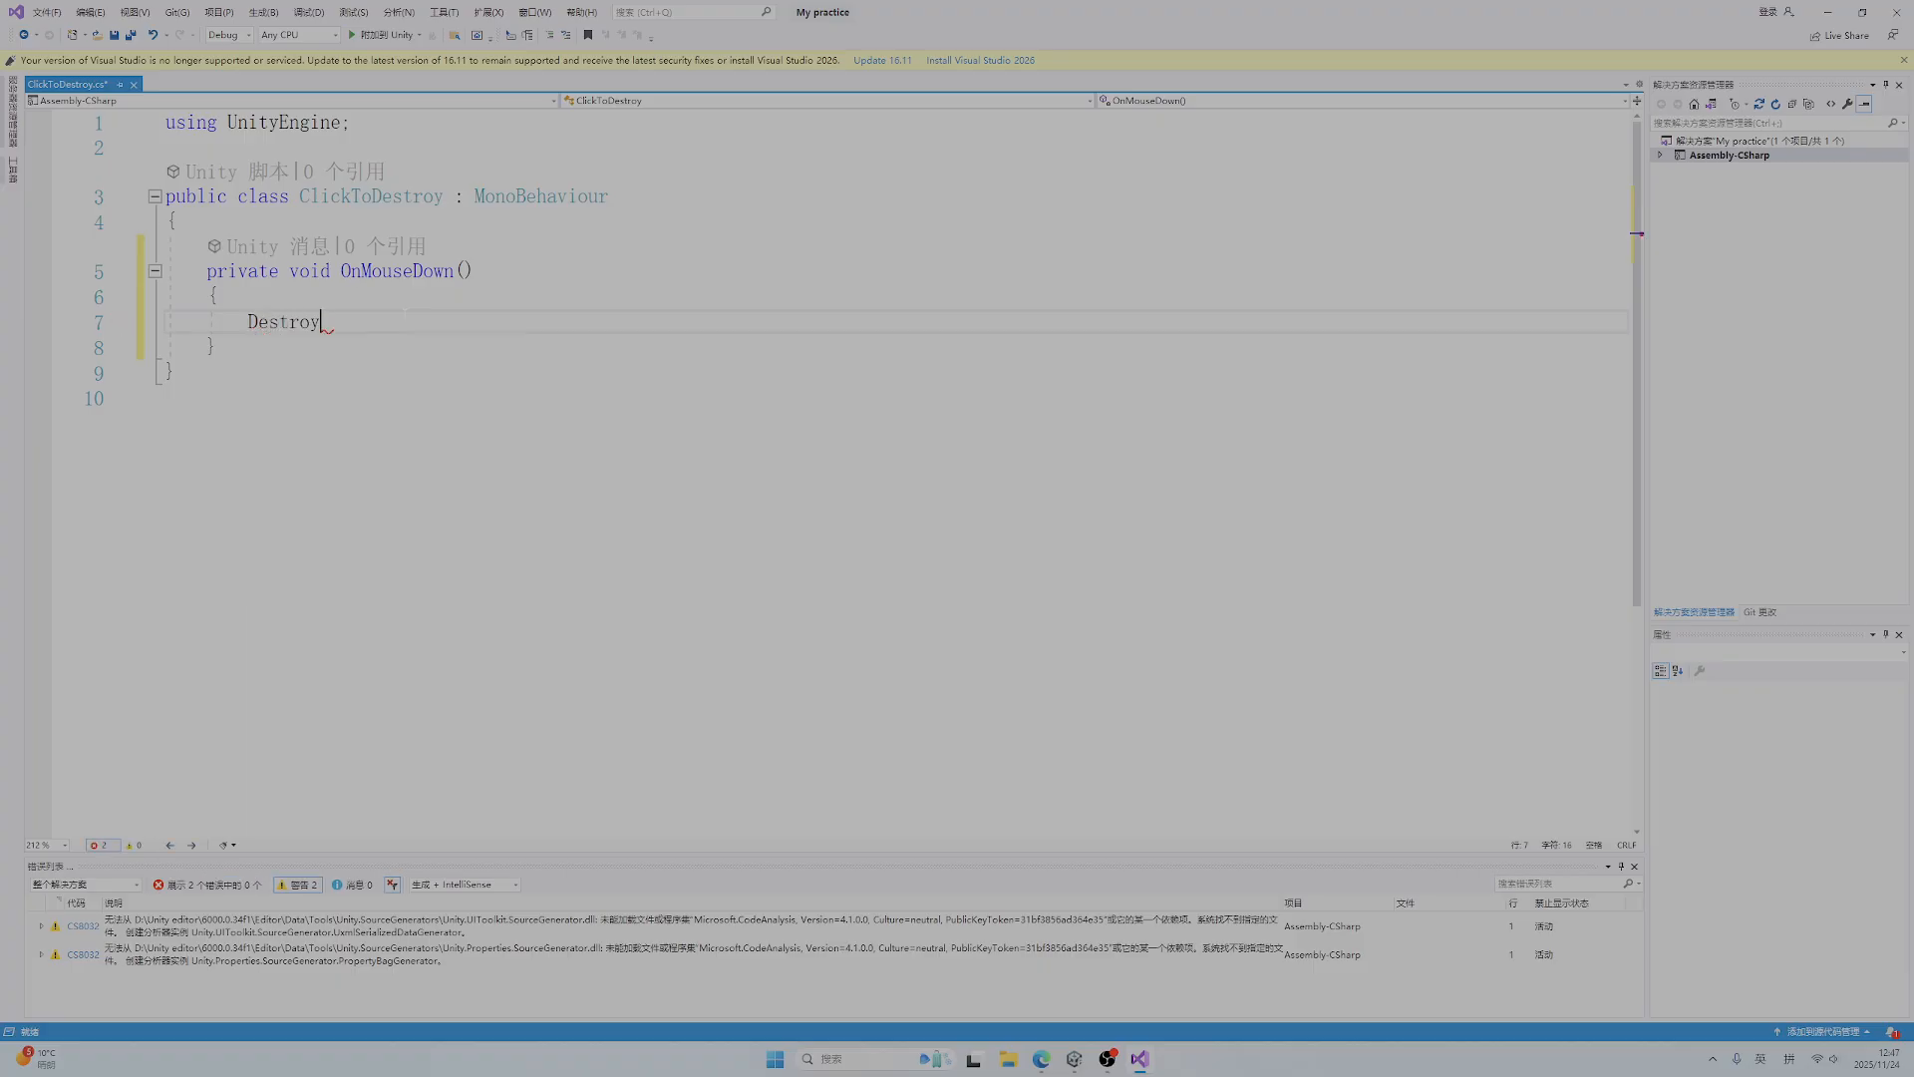
type("(game")
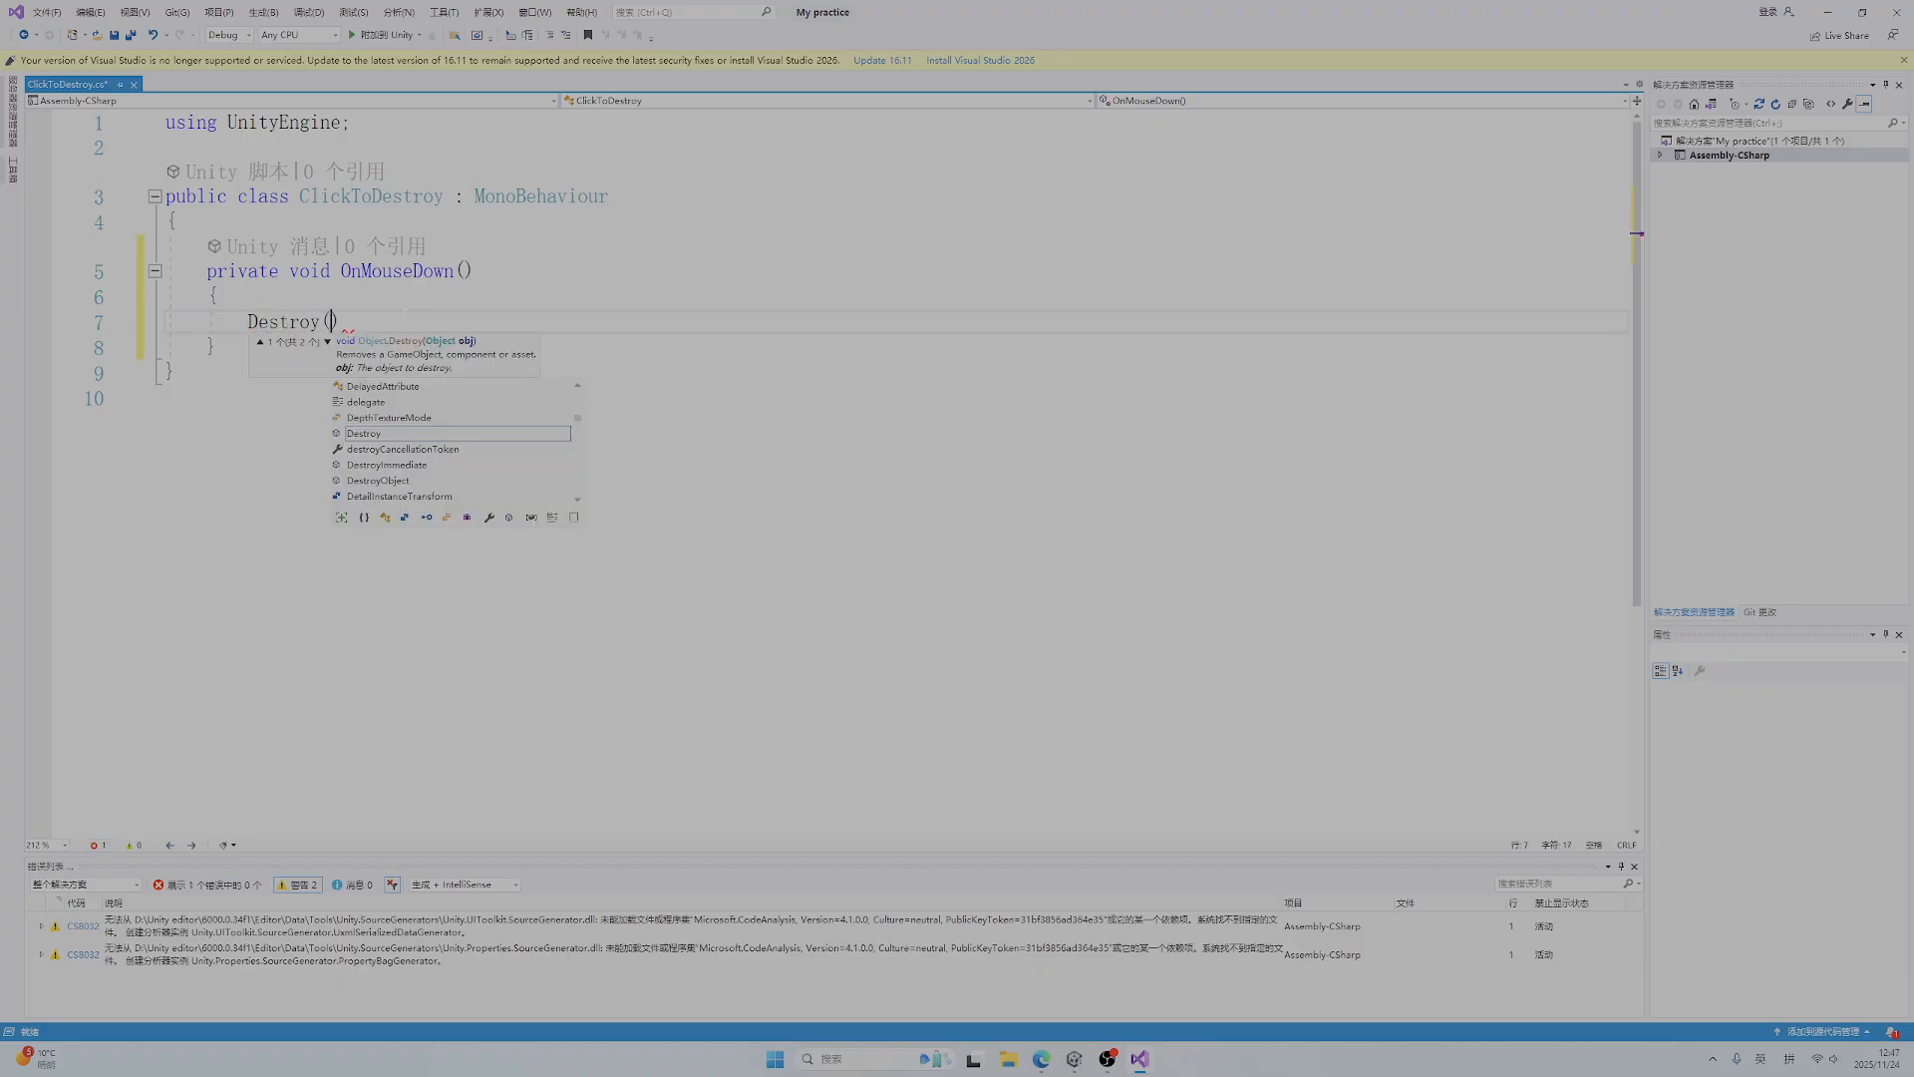
key("Tab")
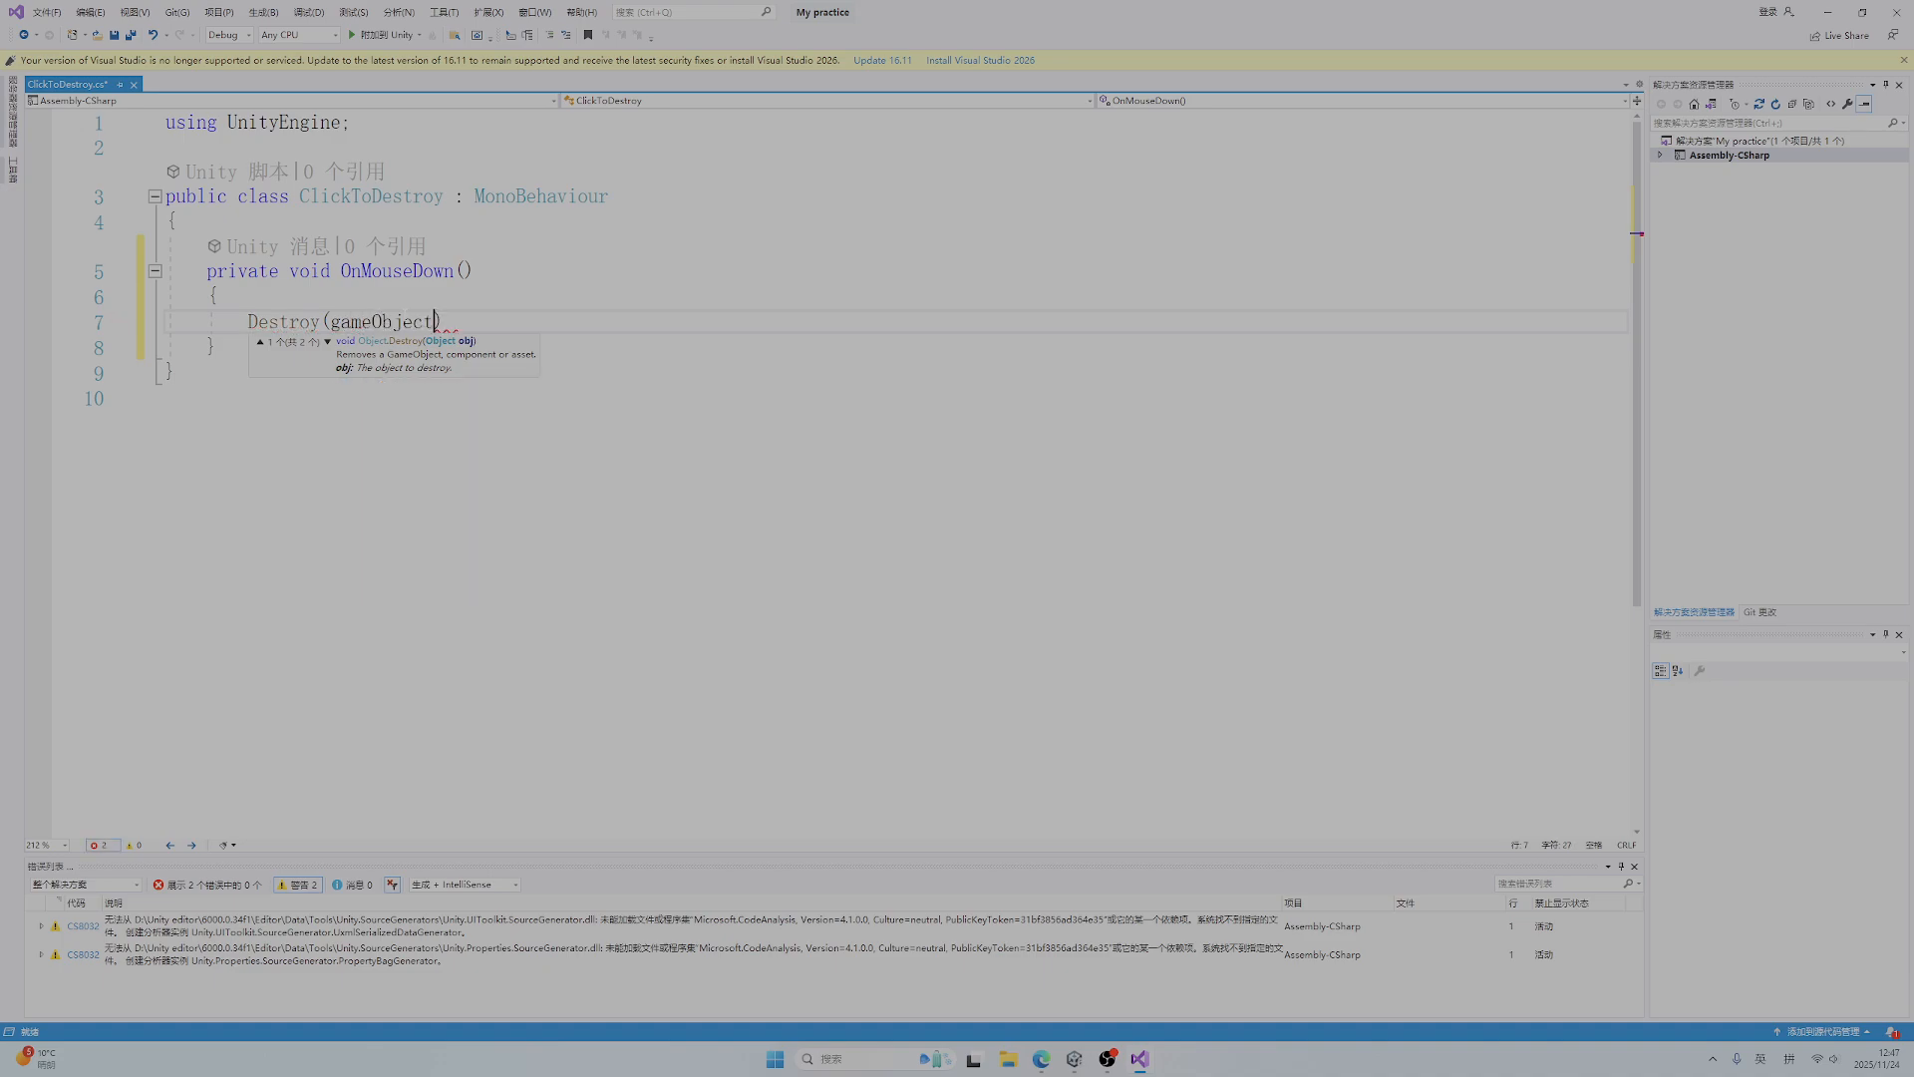
type(")")
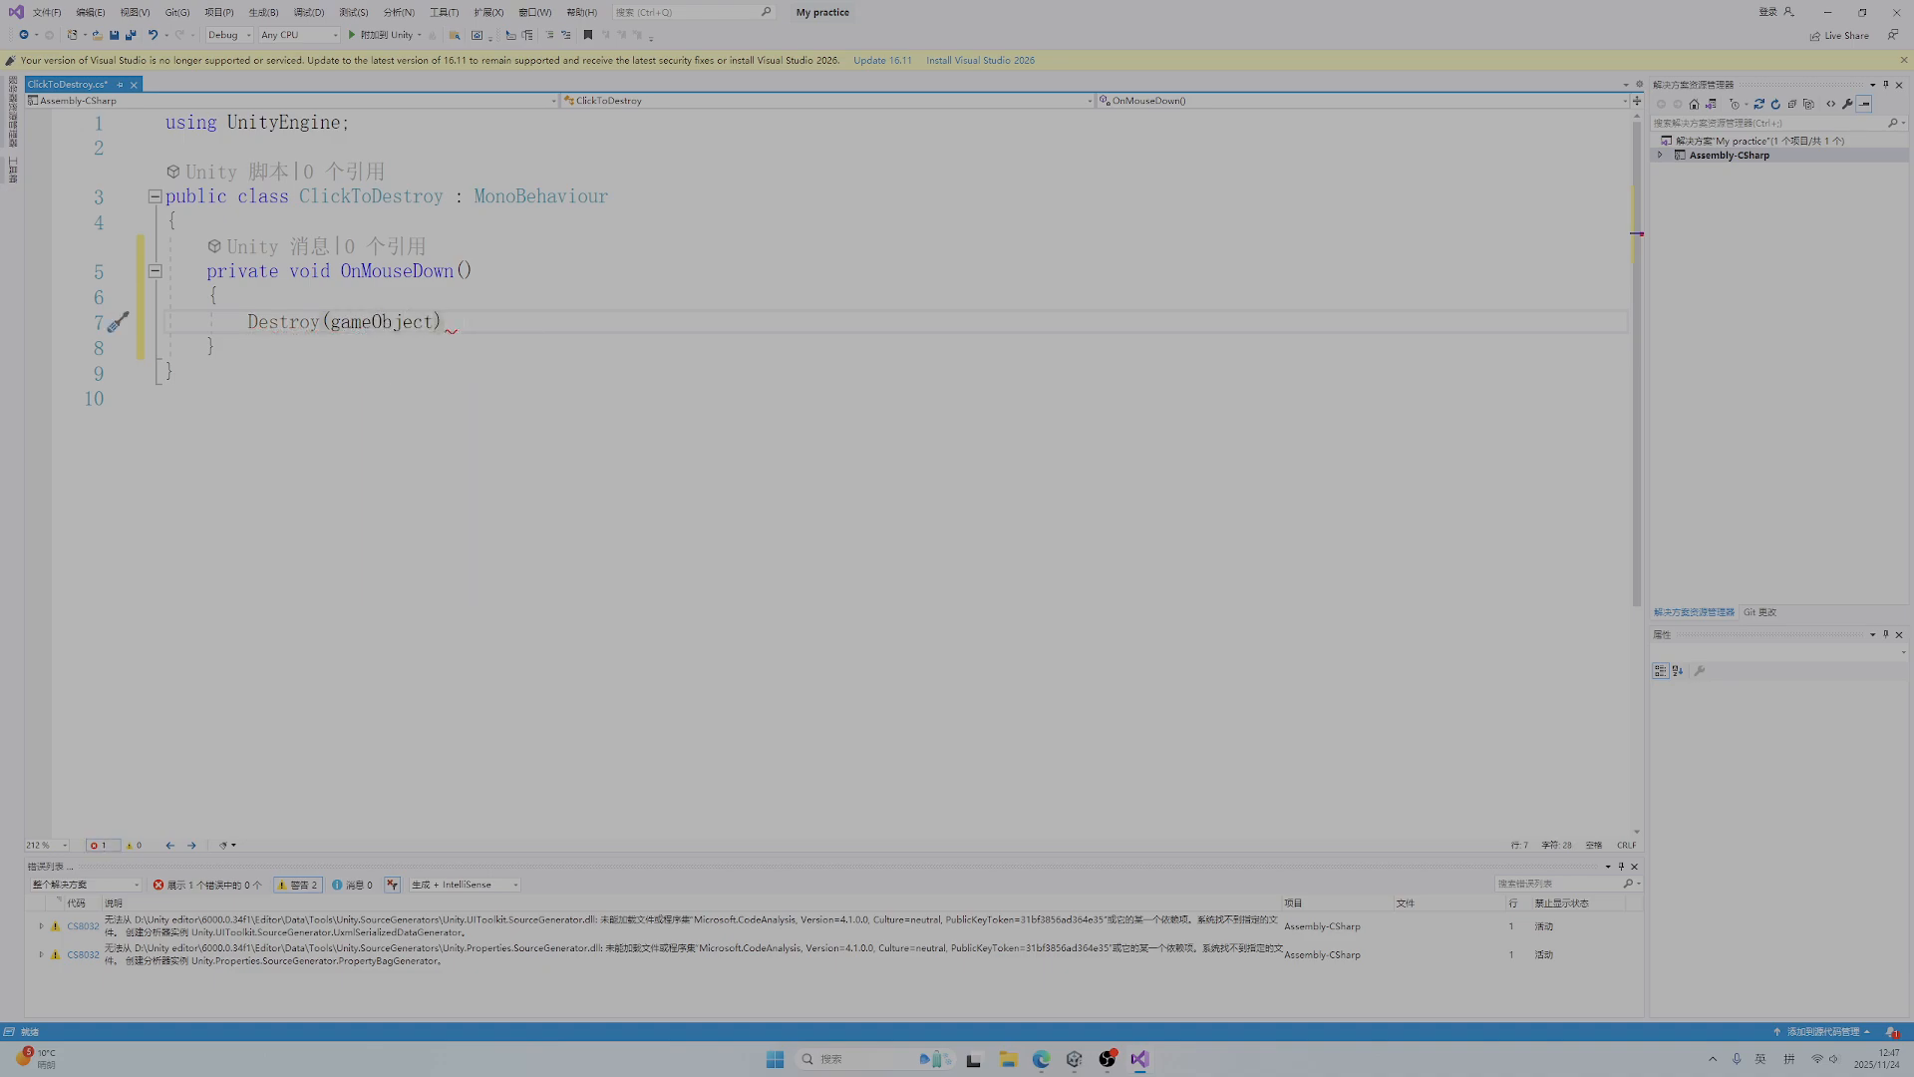
type(";")
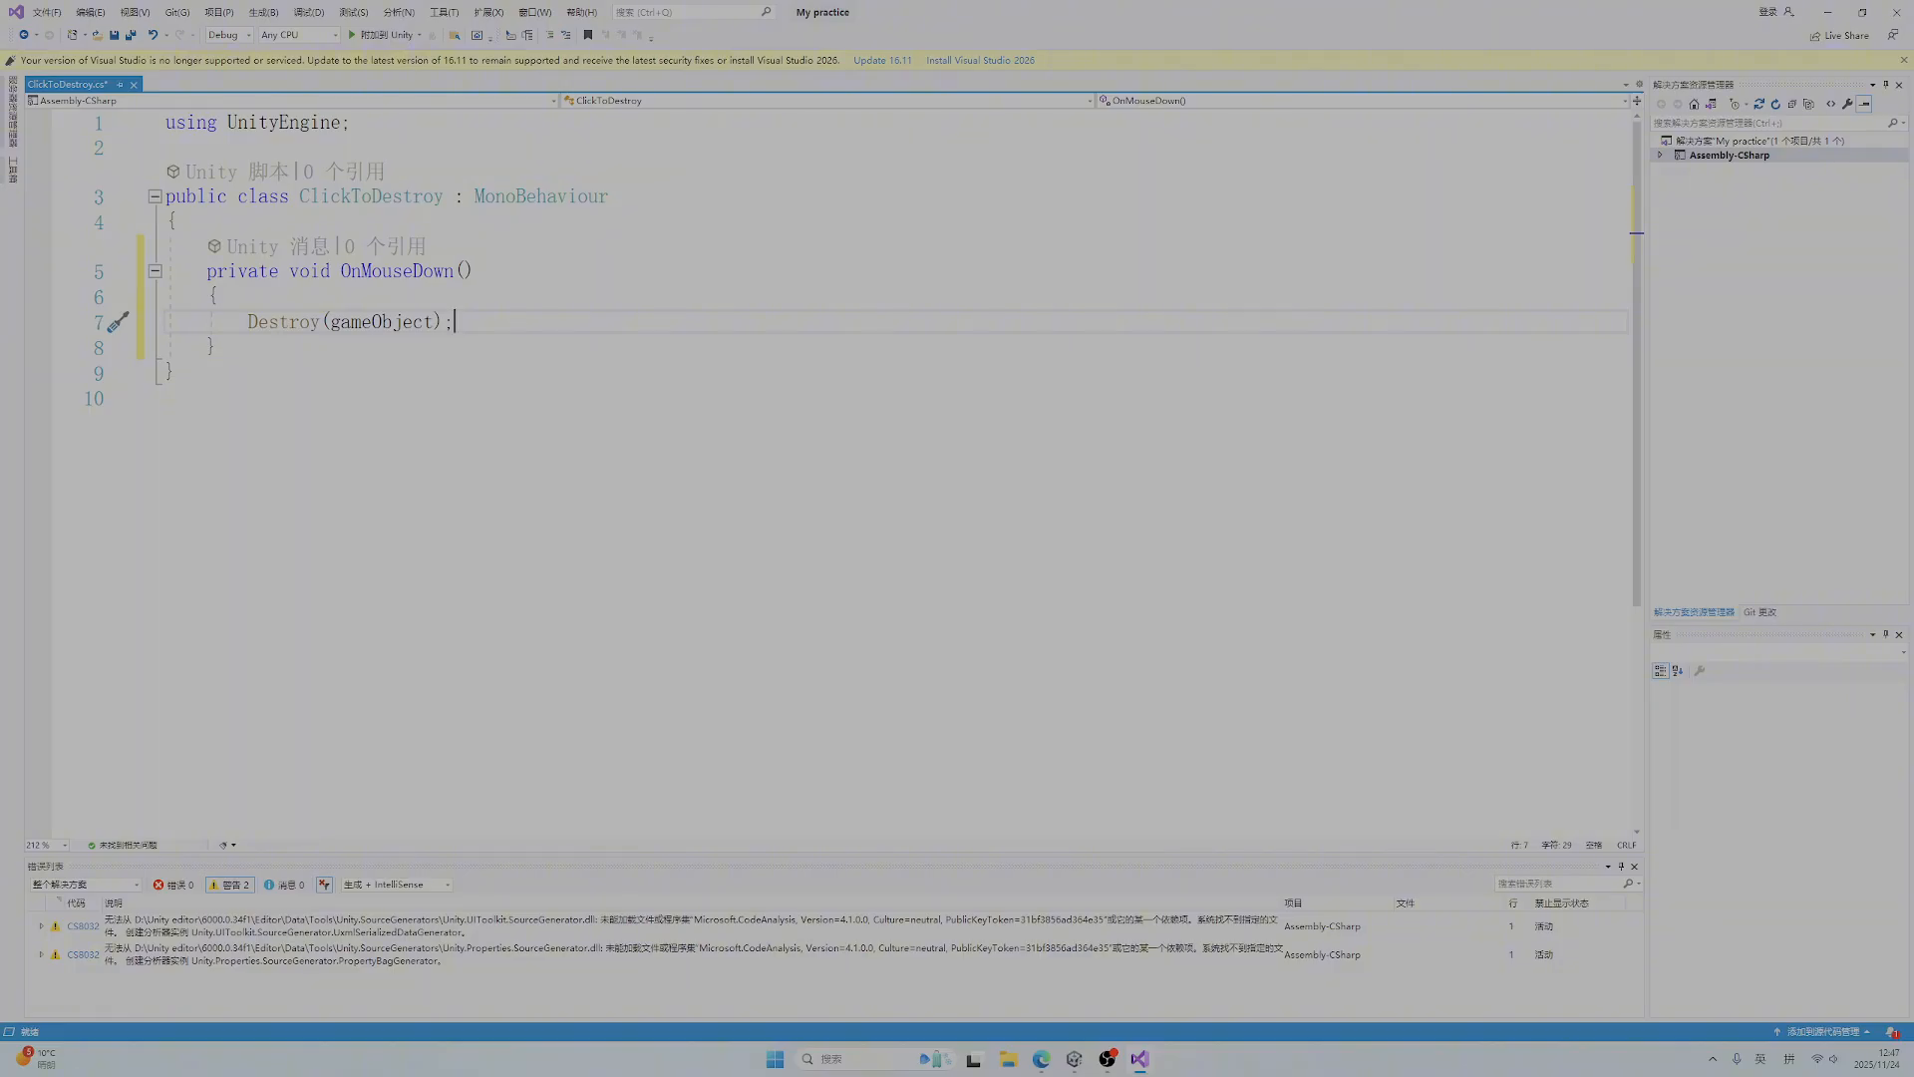
left_click(605, 369)
key("ctrl+s")
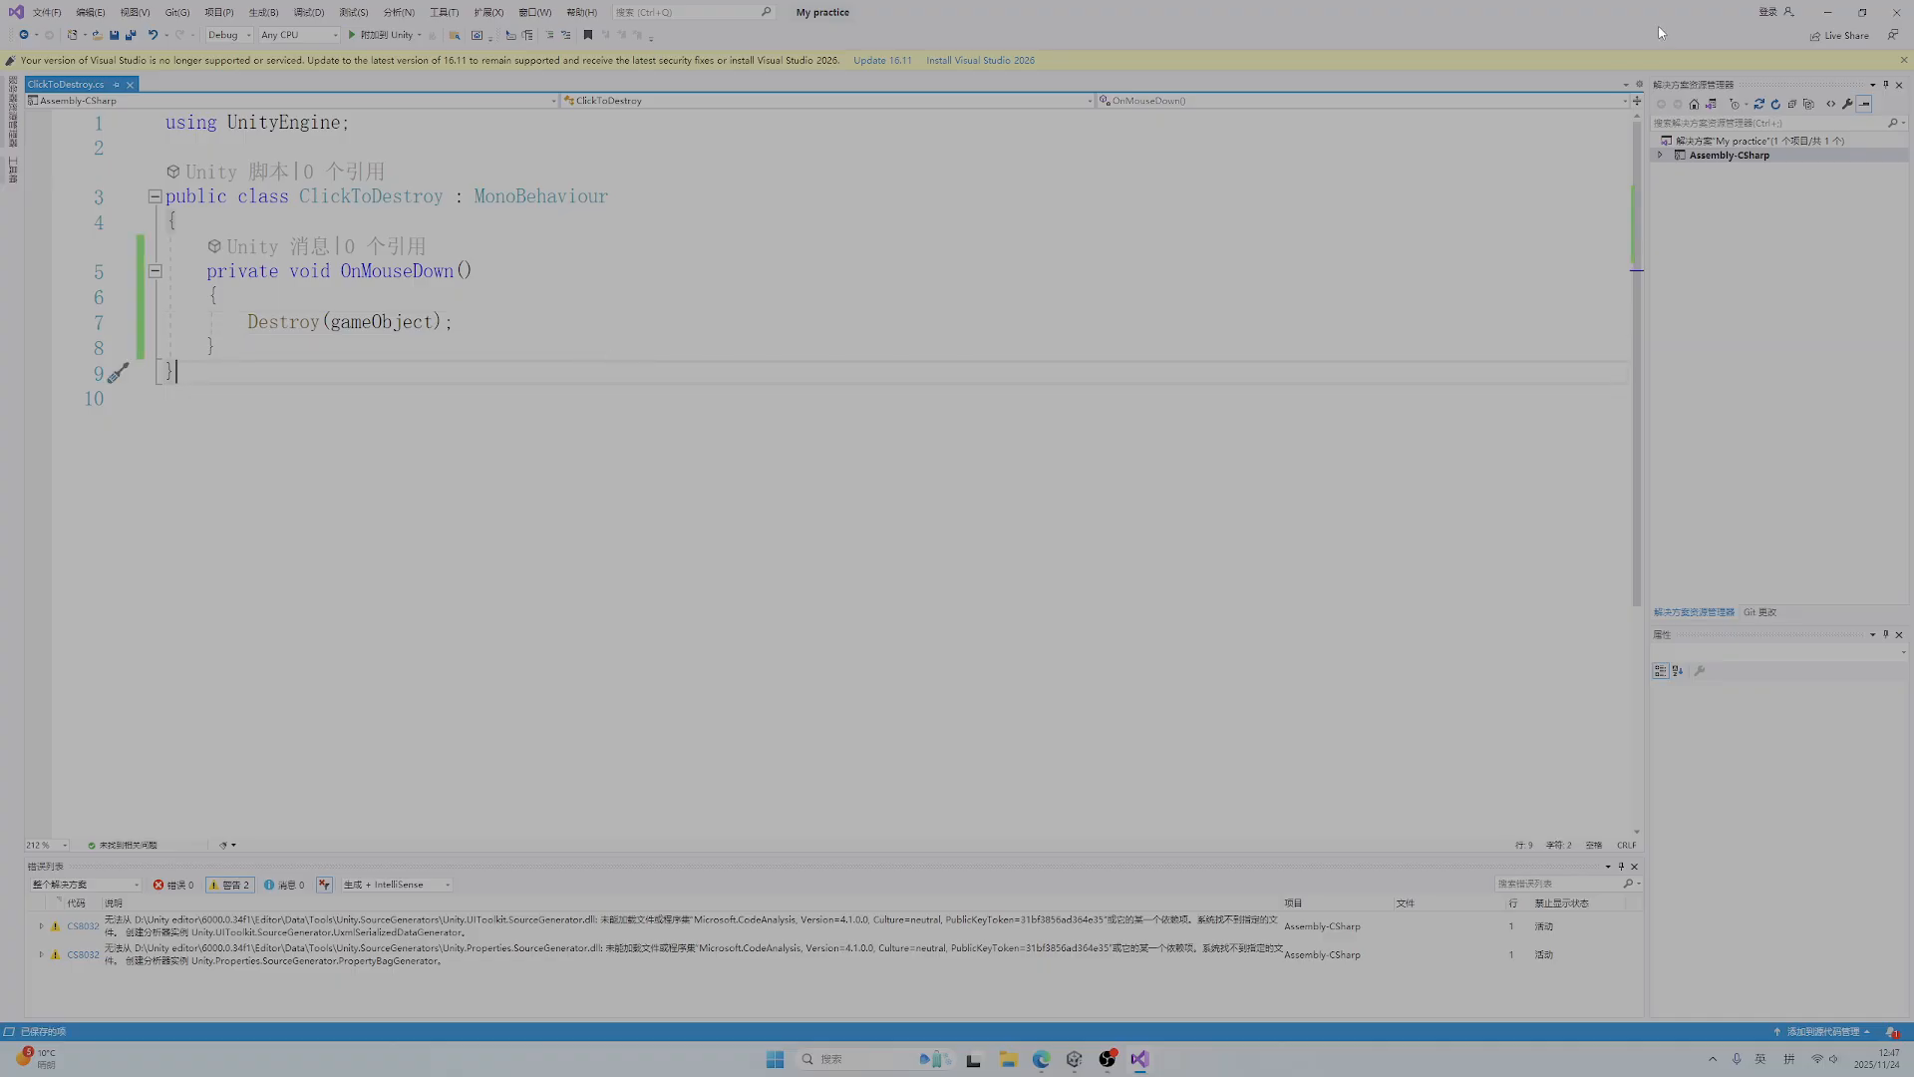
Return to Unity and select the Box object to view its components
left_click(1833, 14)
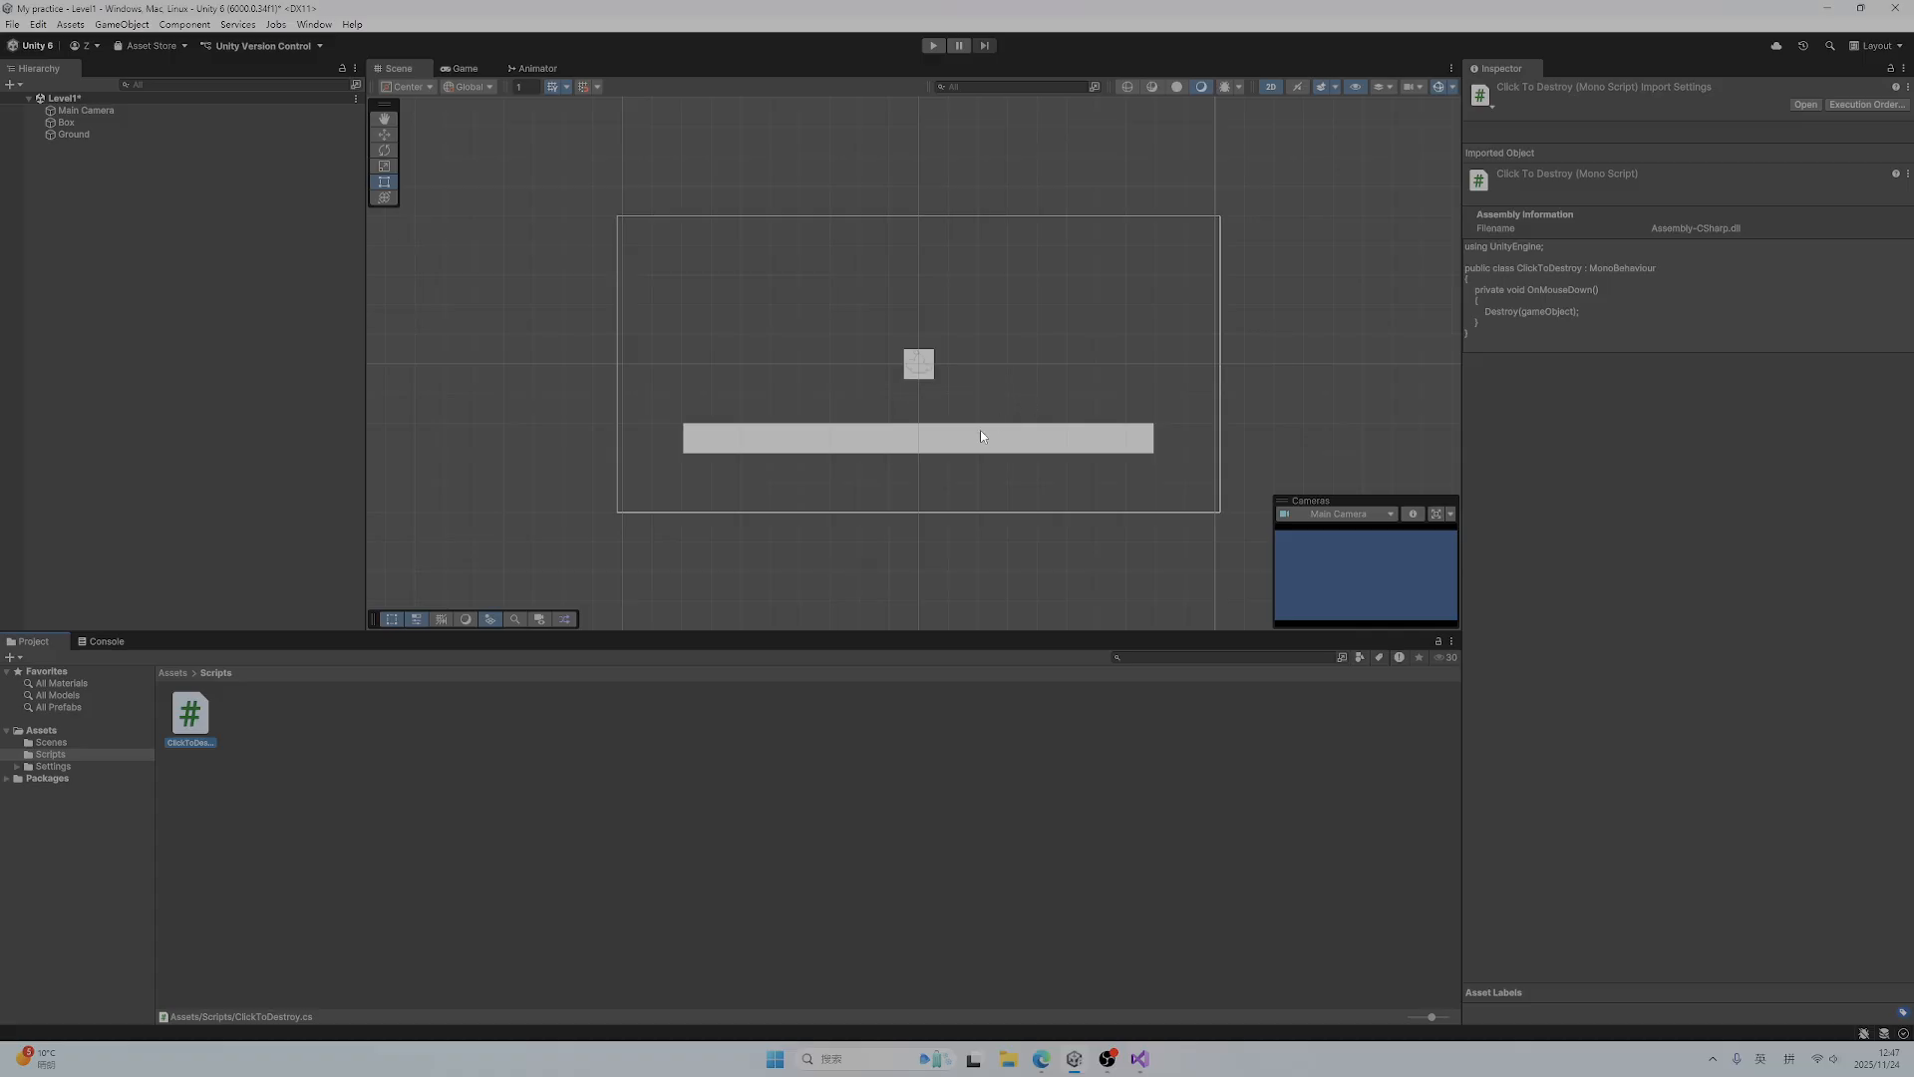
left_click(371, 772)
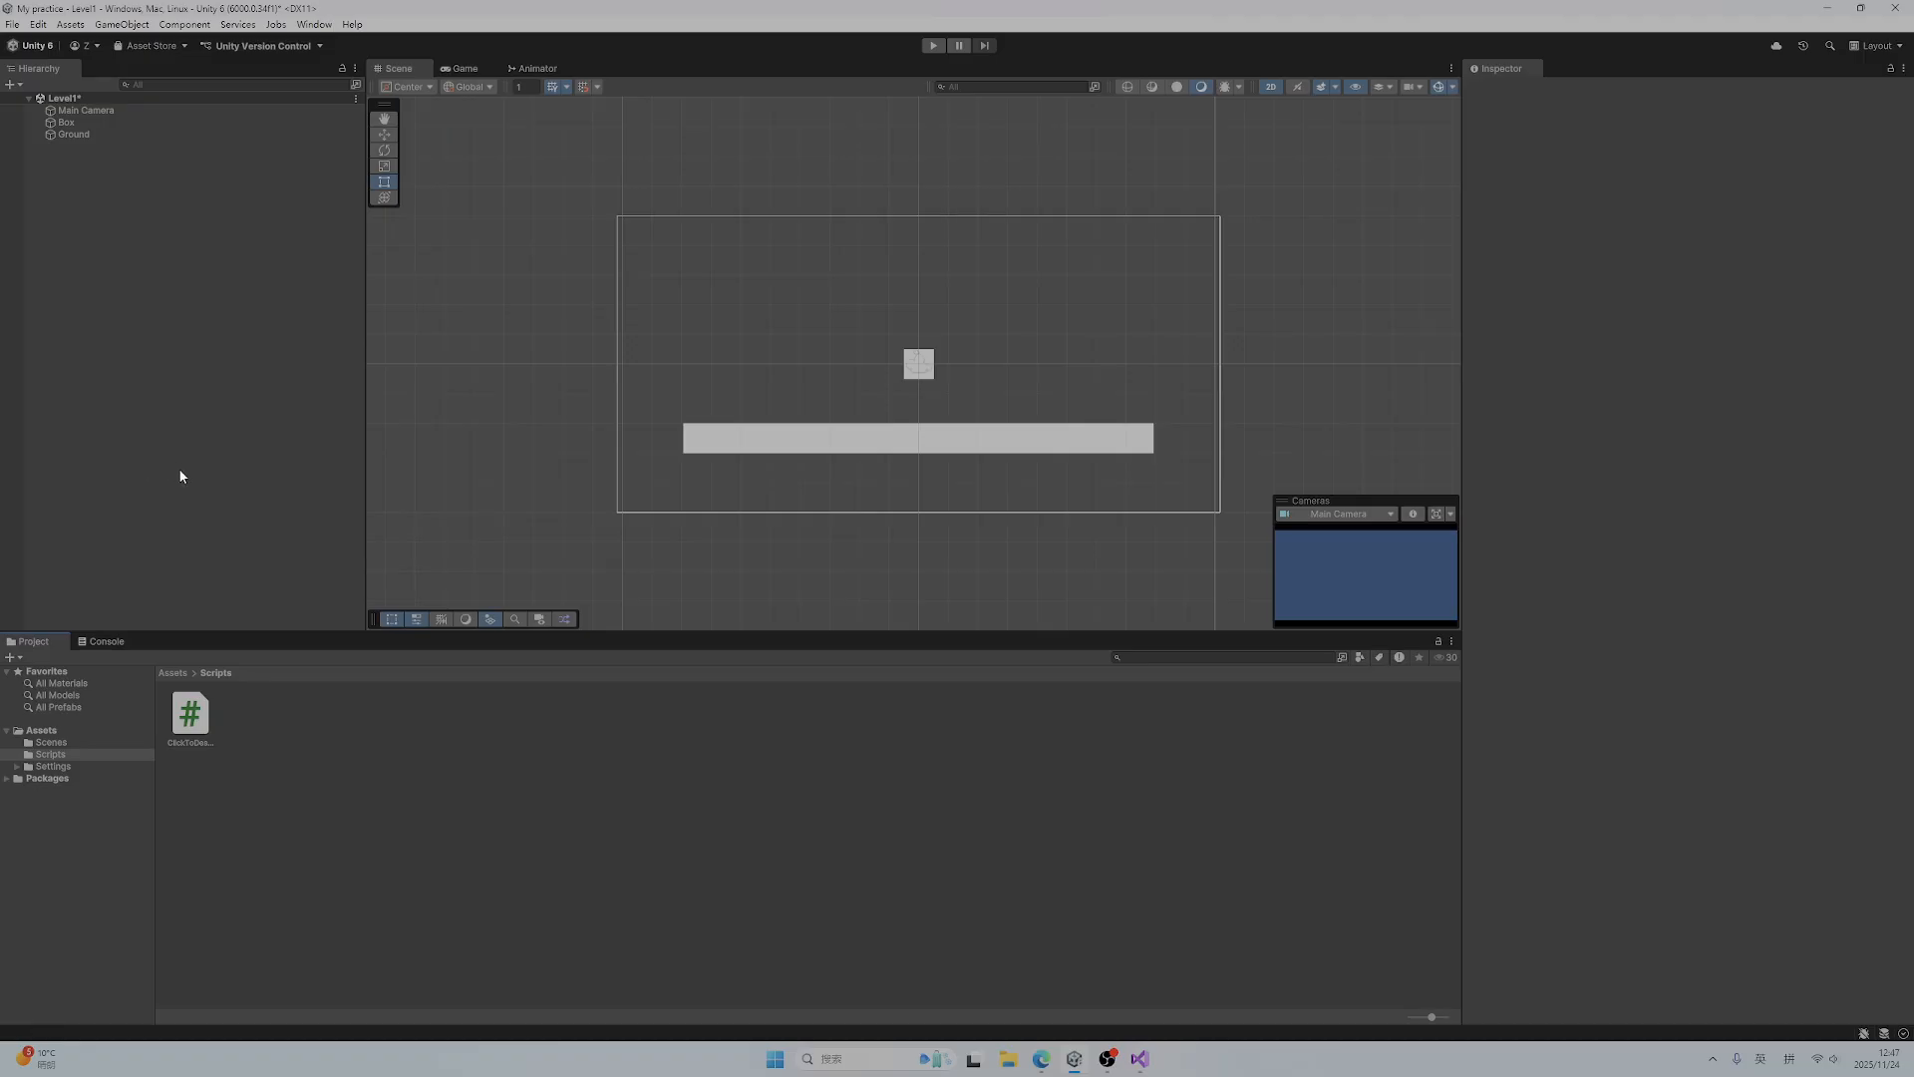
left_click(85, 122)
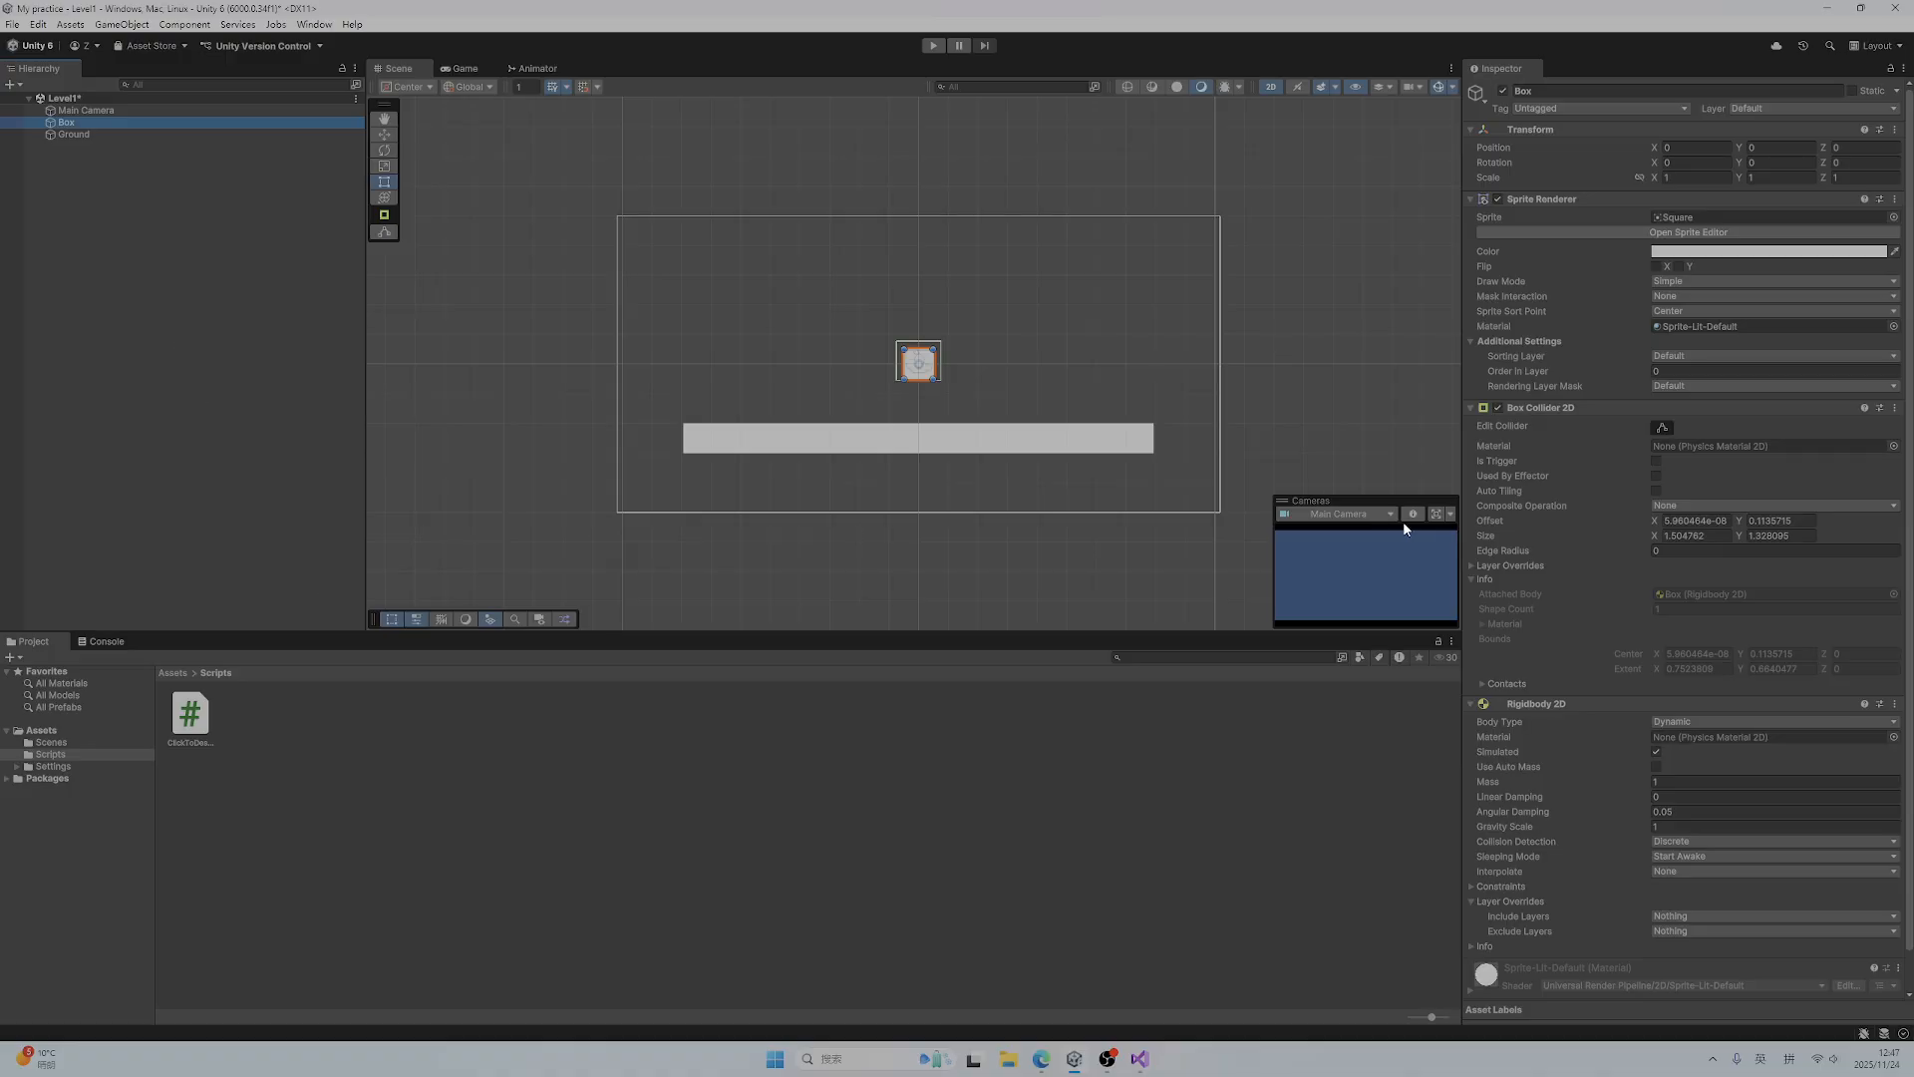
scroll(1678, 703, "down", 1)
left_click(1719, 979)
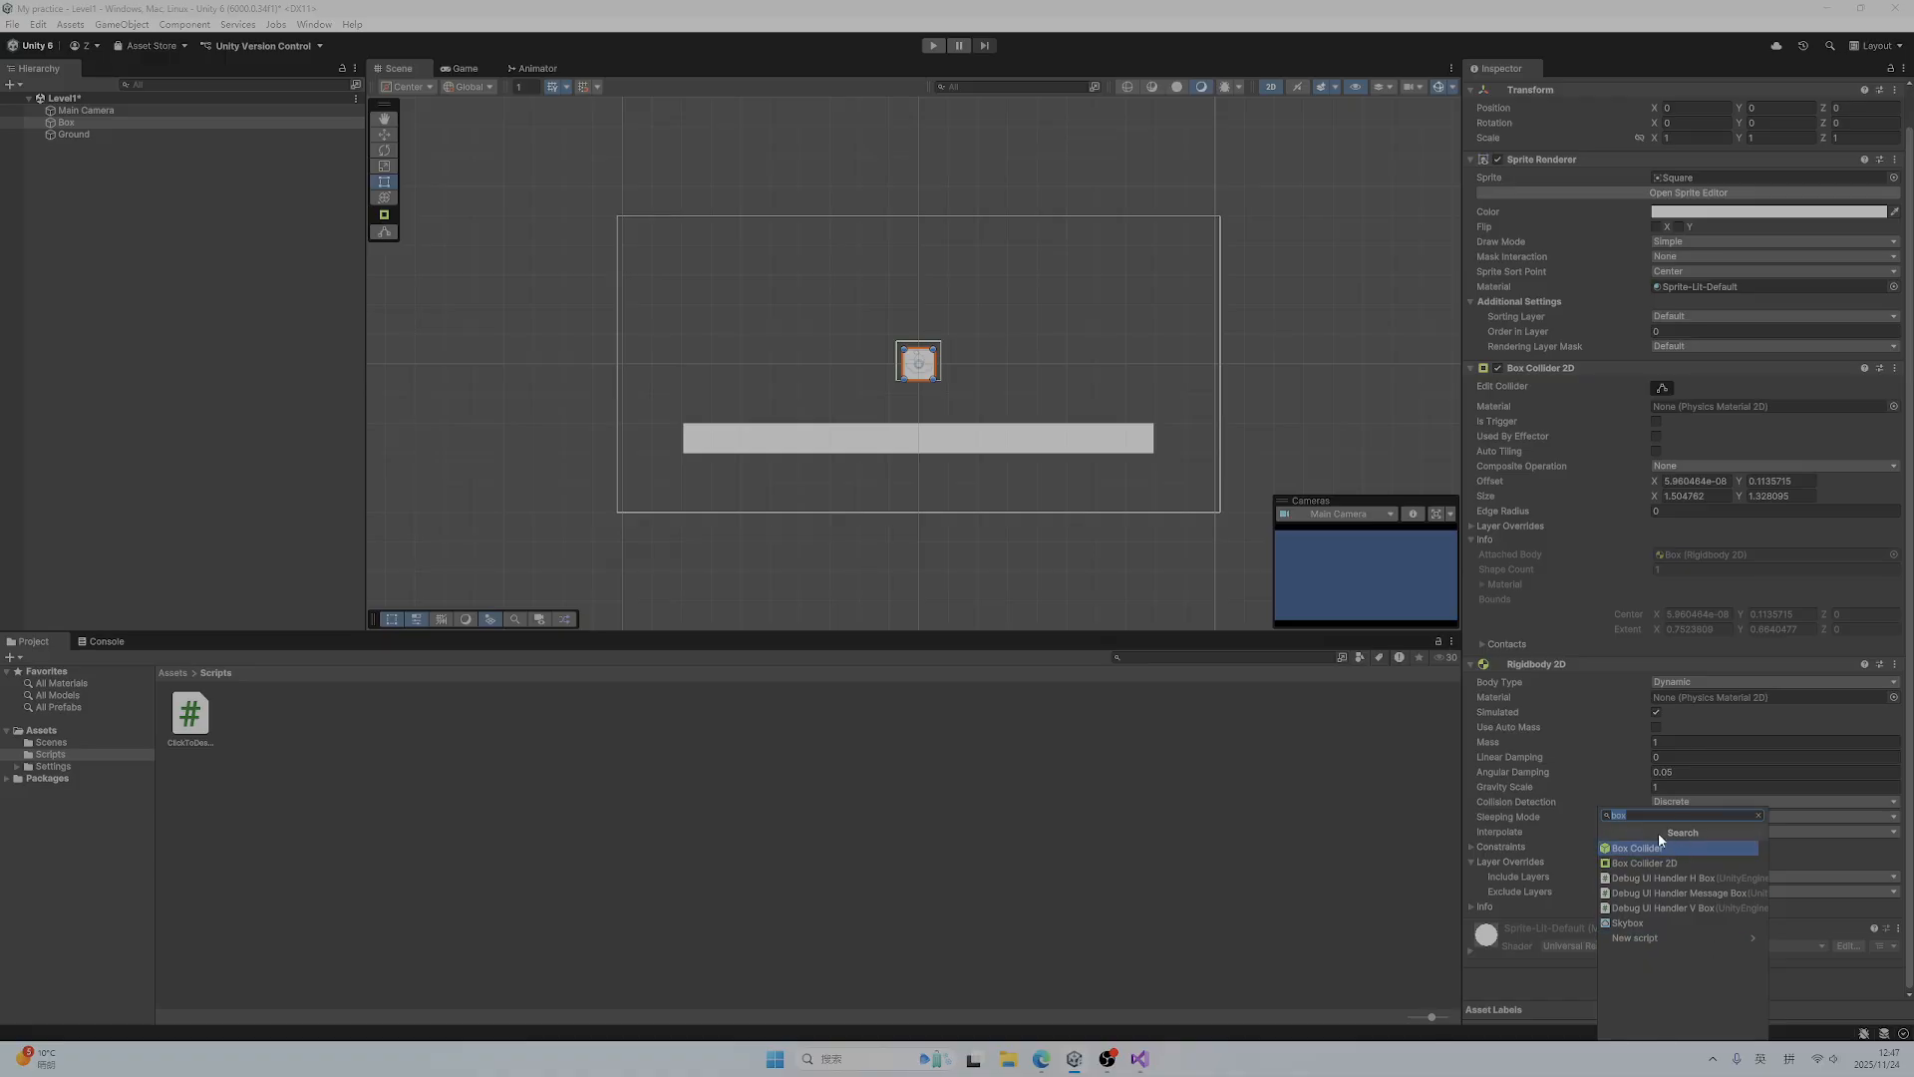
type("cl")
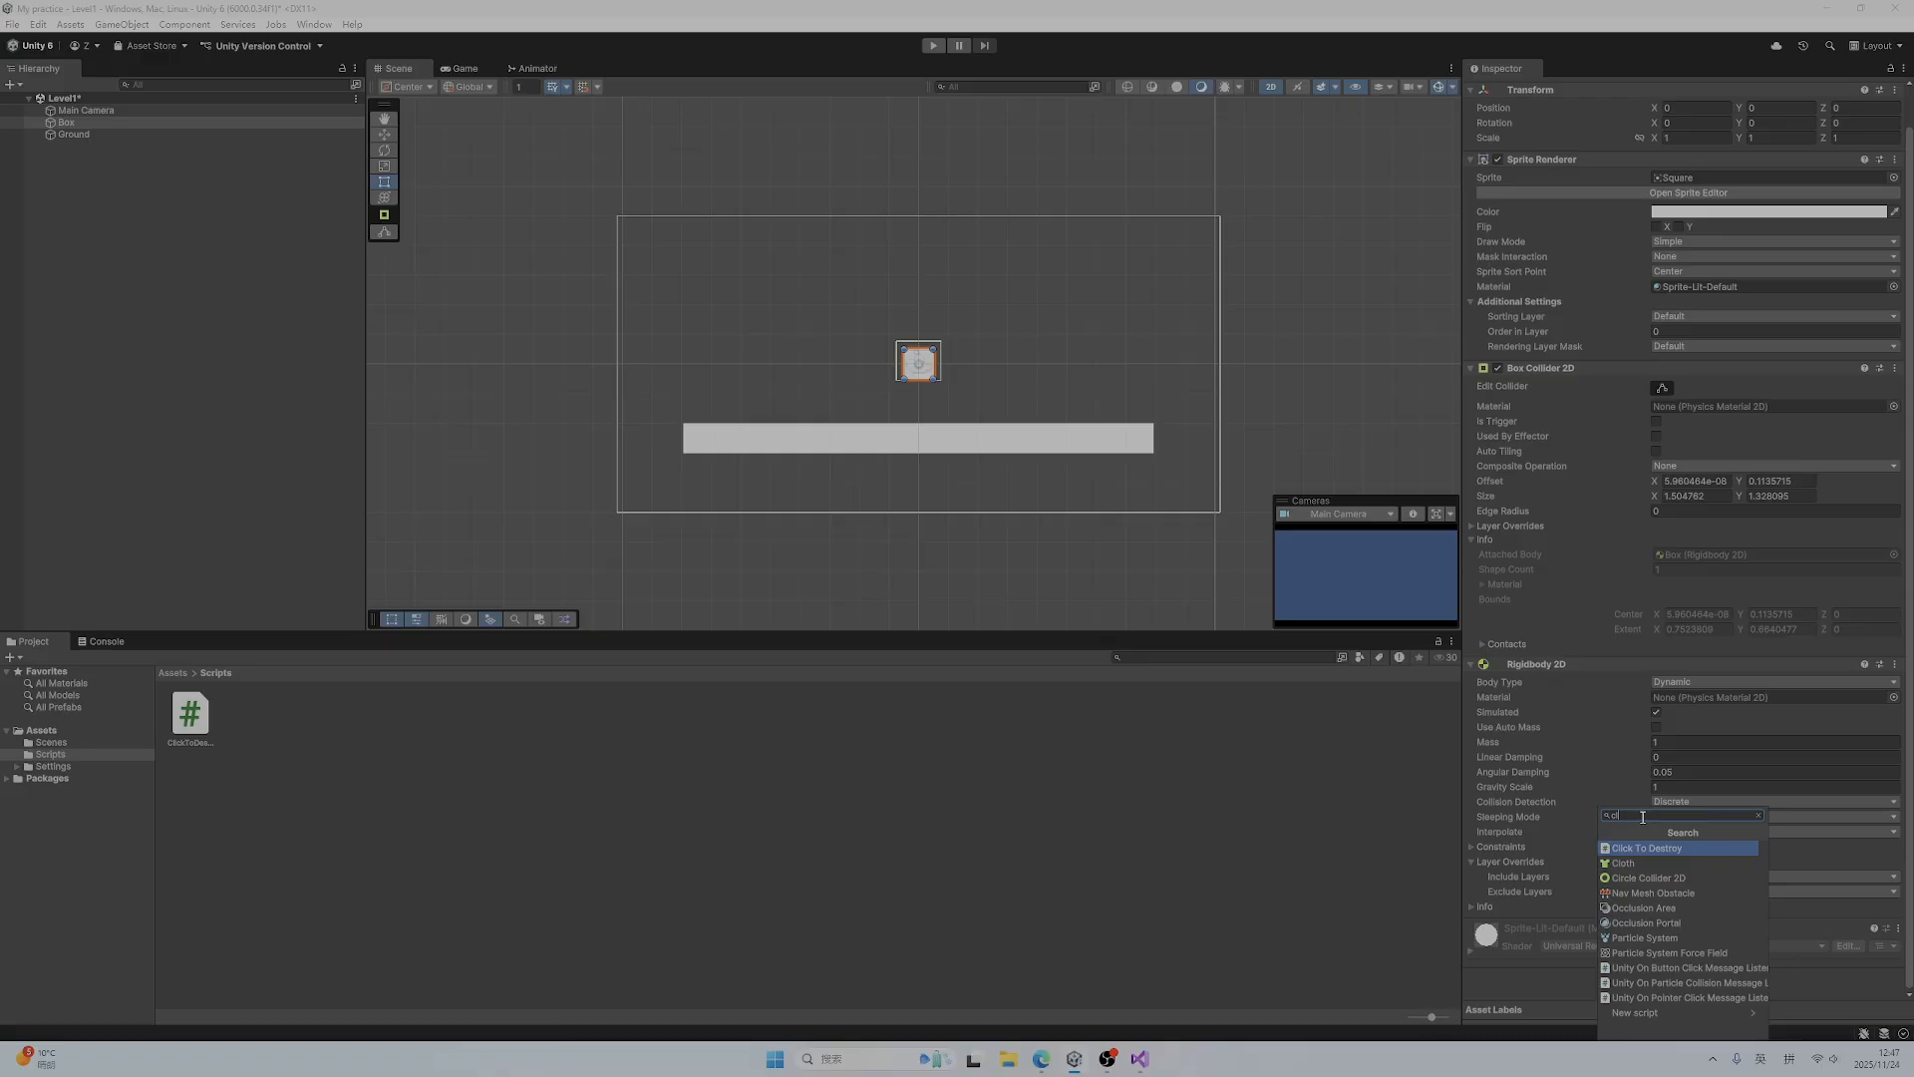
left_click(1564, 979)
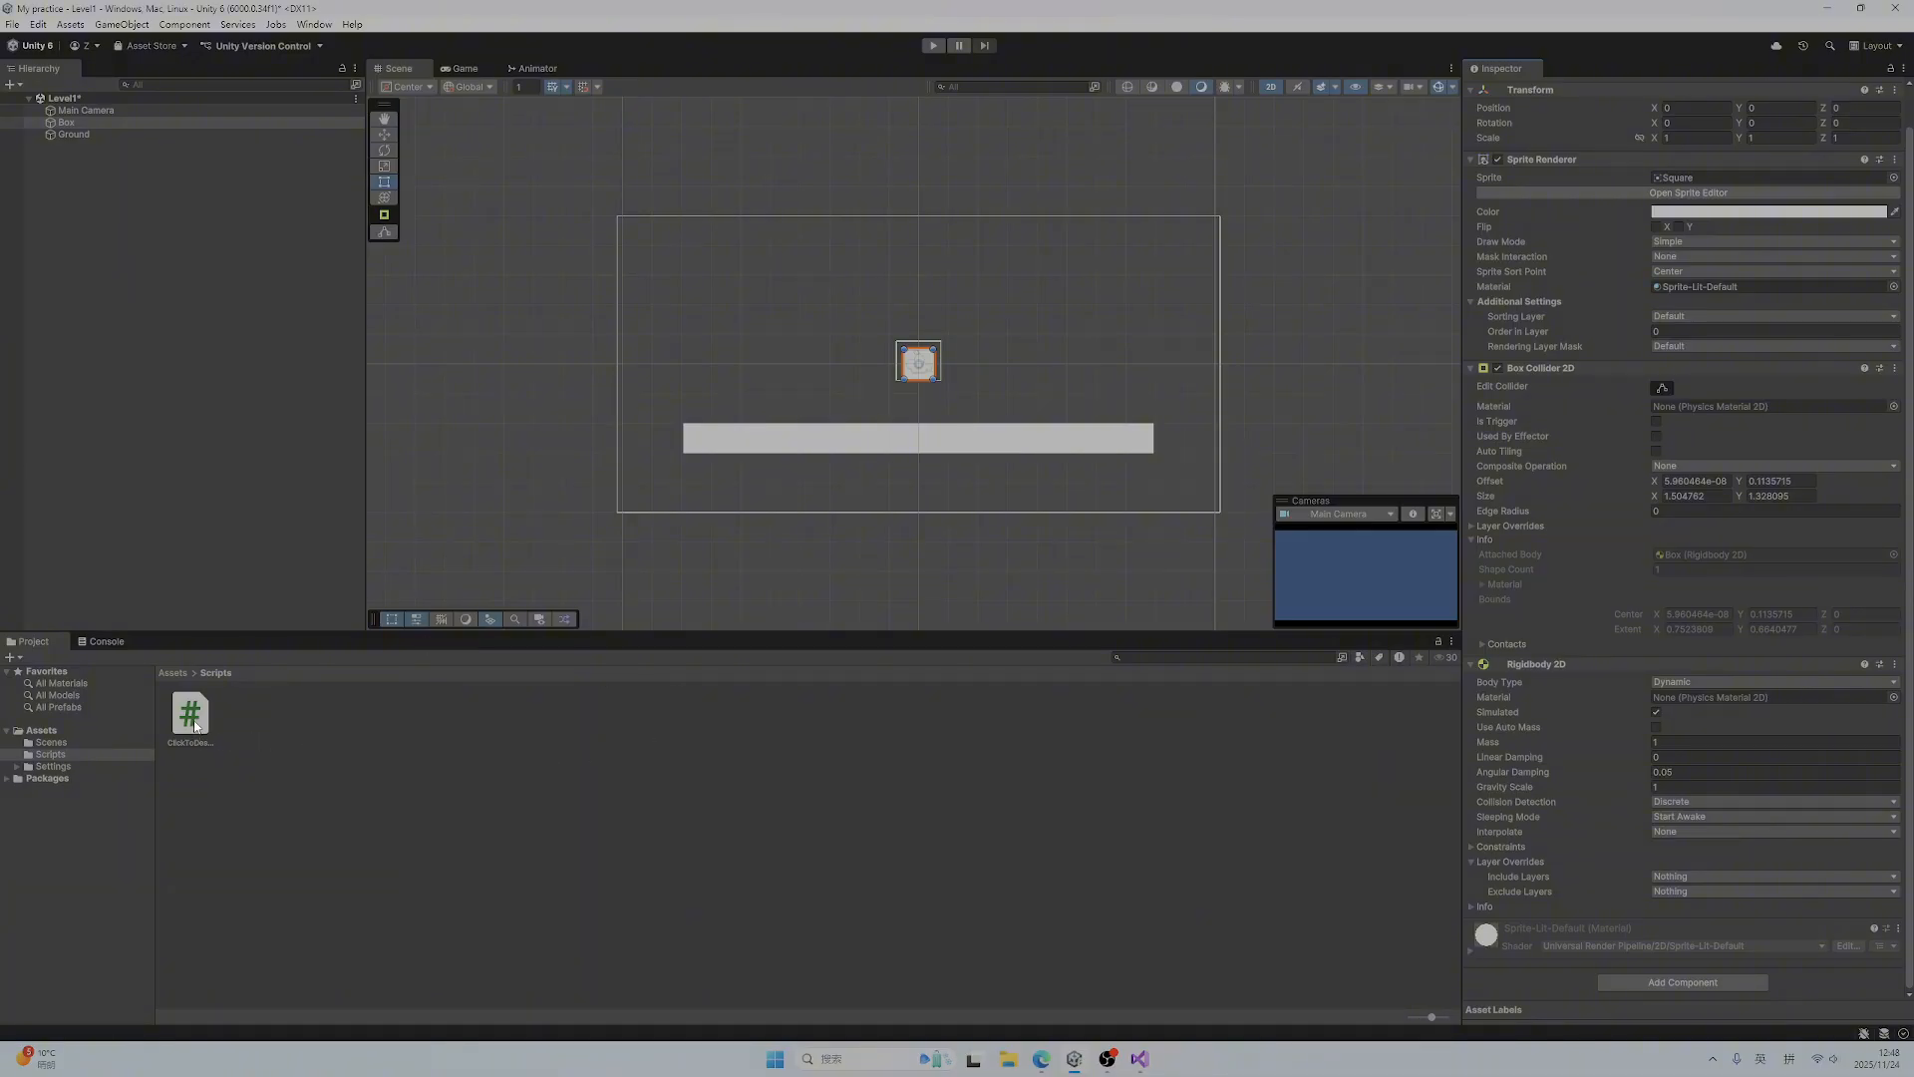
Attach the ClickToDestroy script to the Box and test destroying the Box with the mouse in Play mode
left_click_drag(198, 740, 1553, 983)
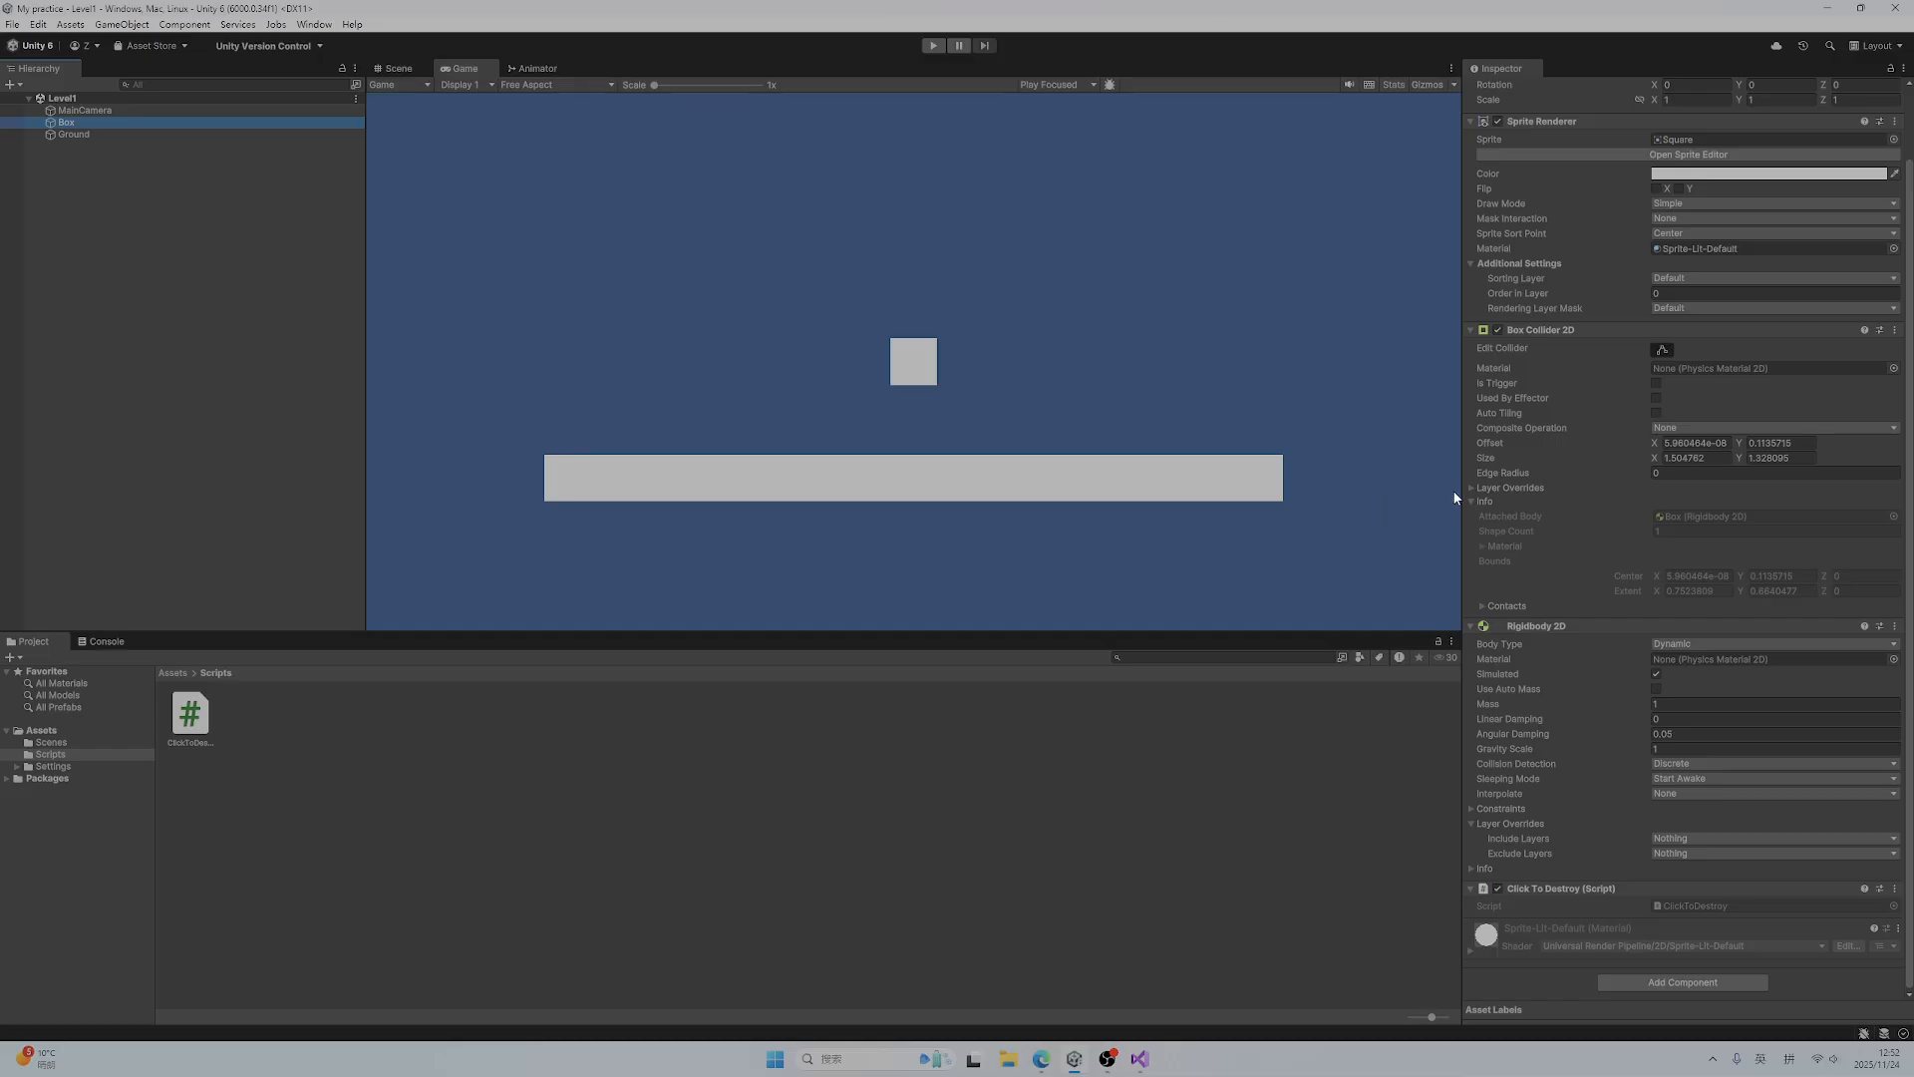
left_click(934, 47)
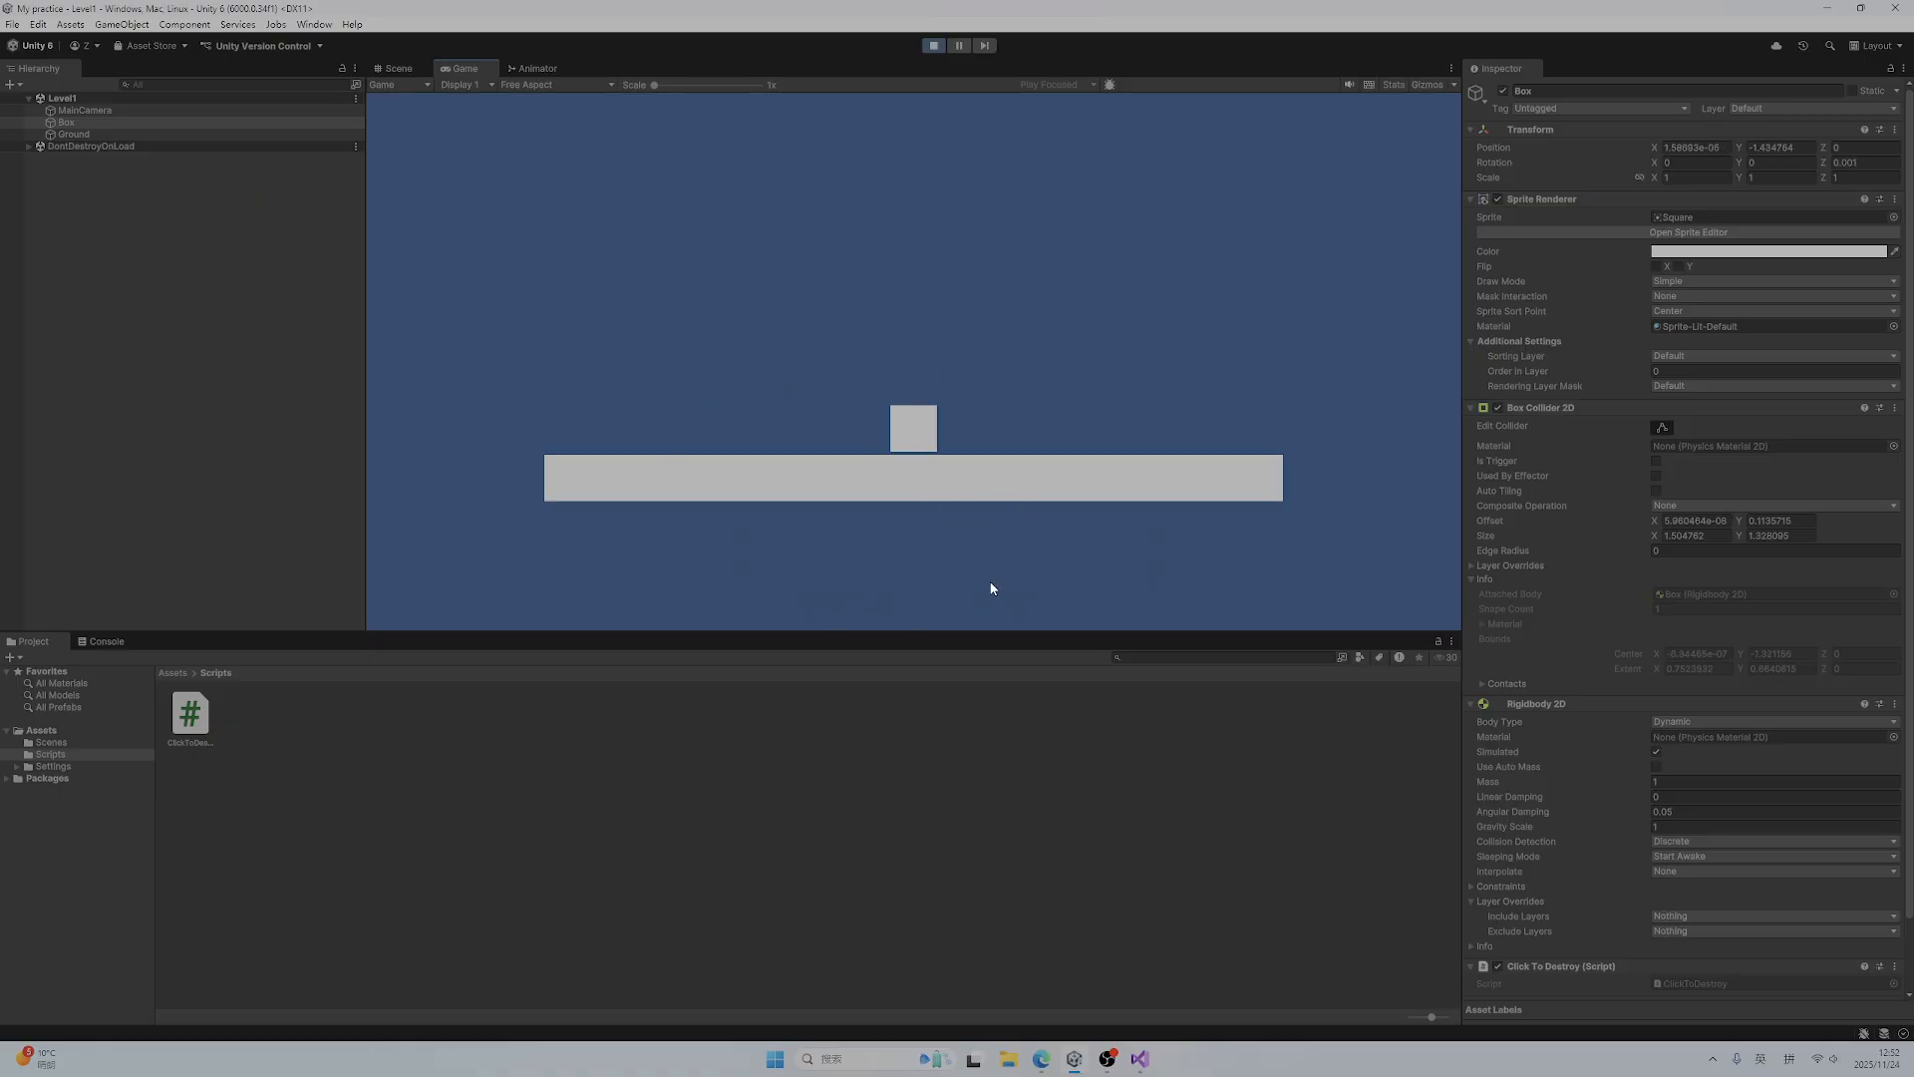
left_click(922, 421)
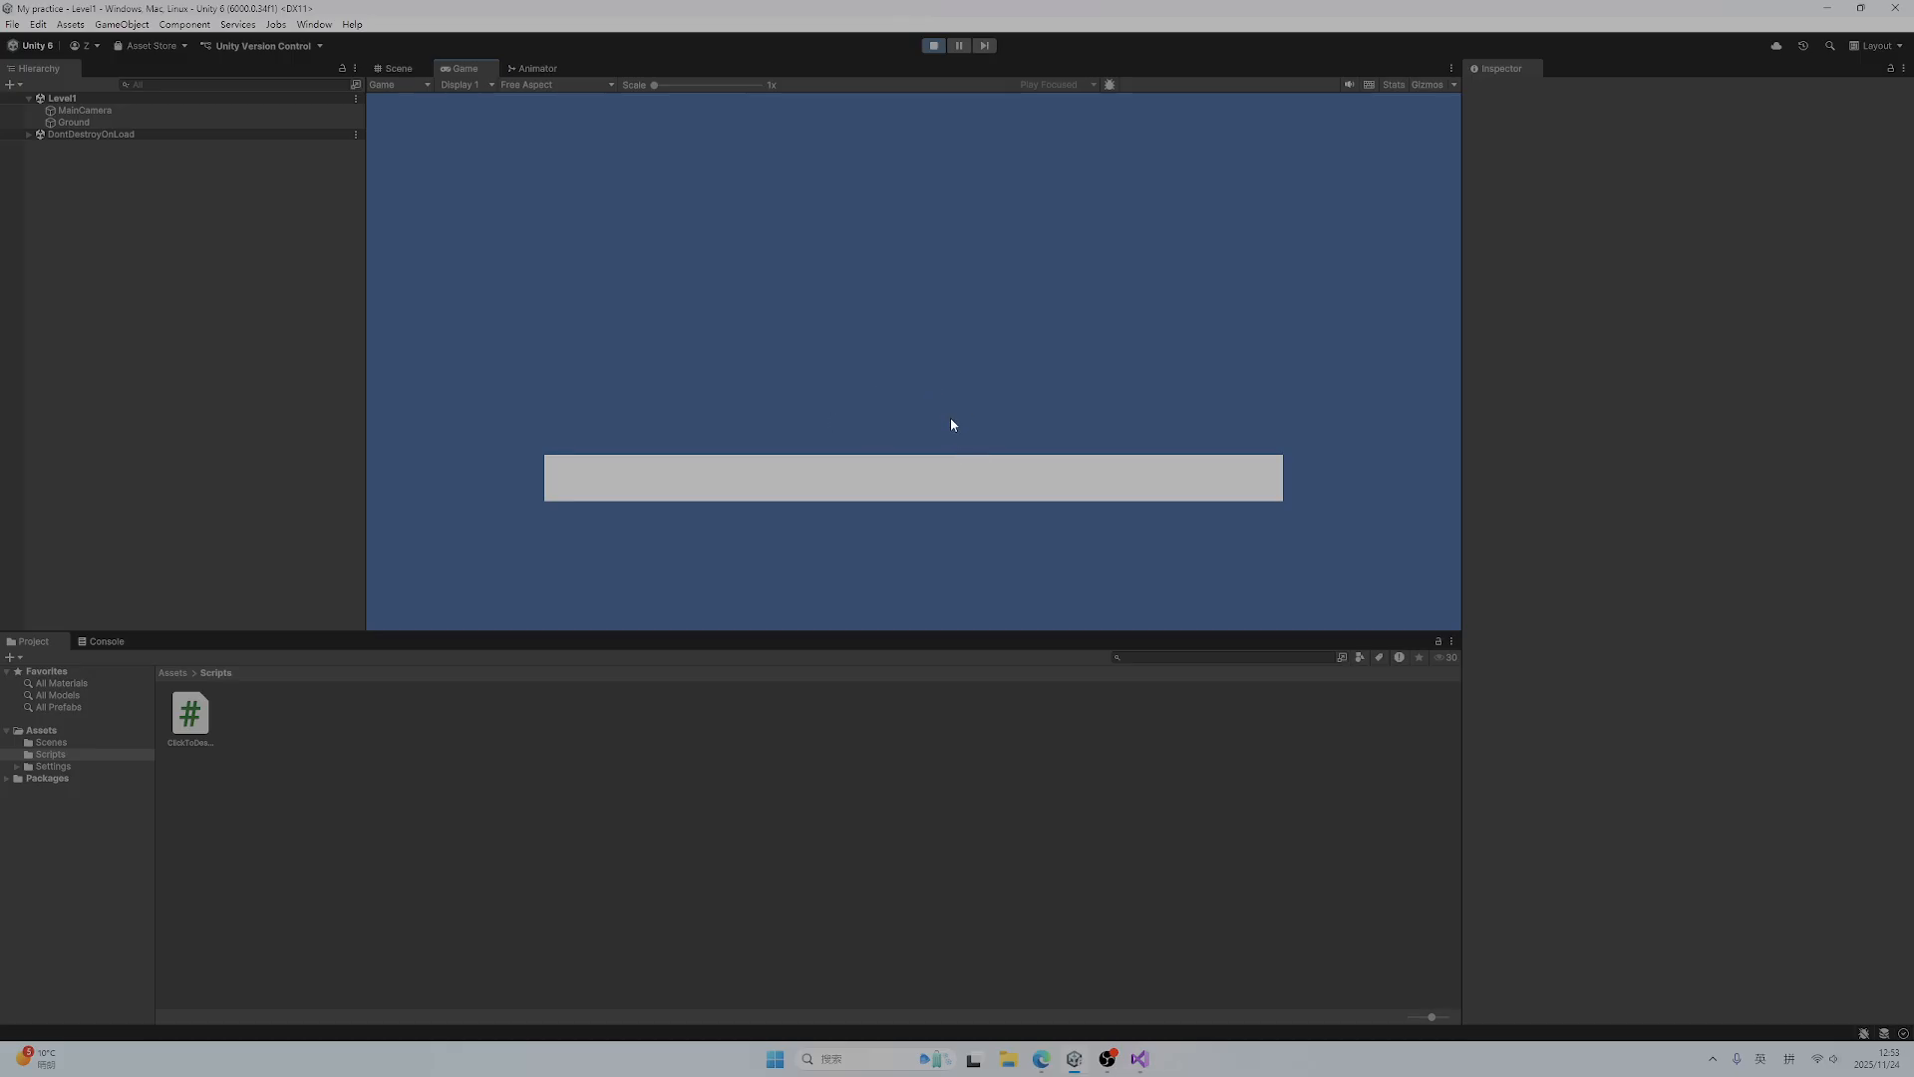
Leave Play mode for the Scene view and create a folder named Prefabs inside Assets
left_click(934, 47)
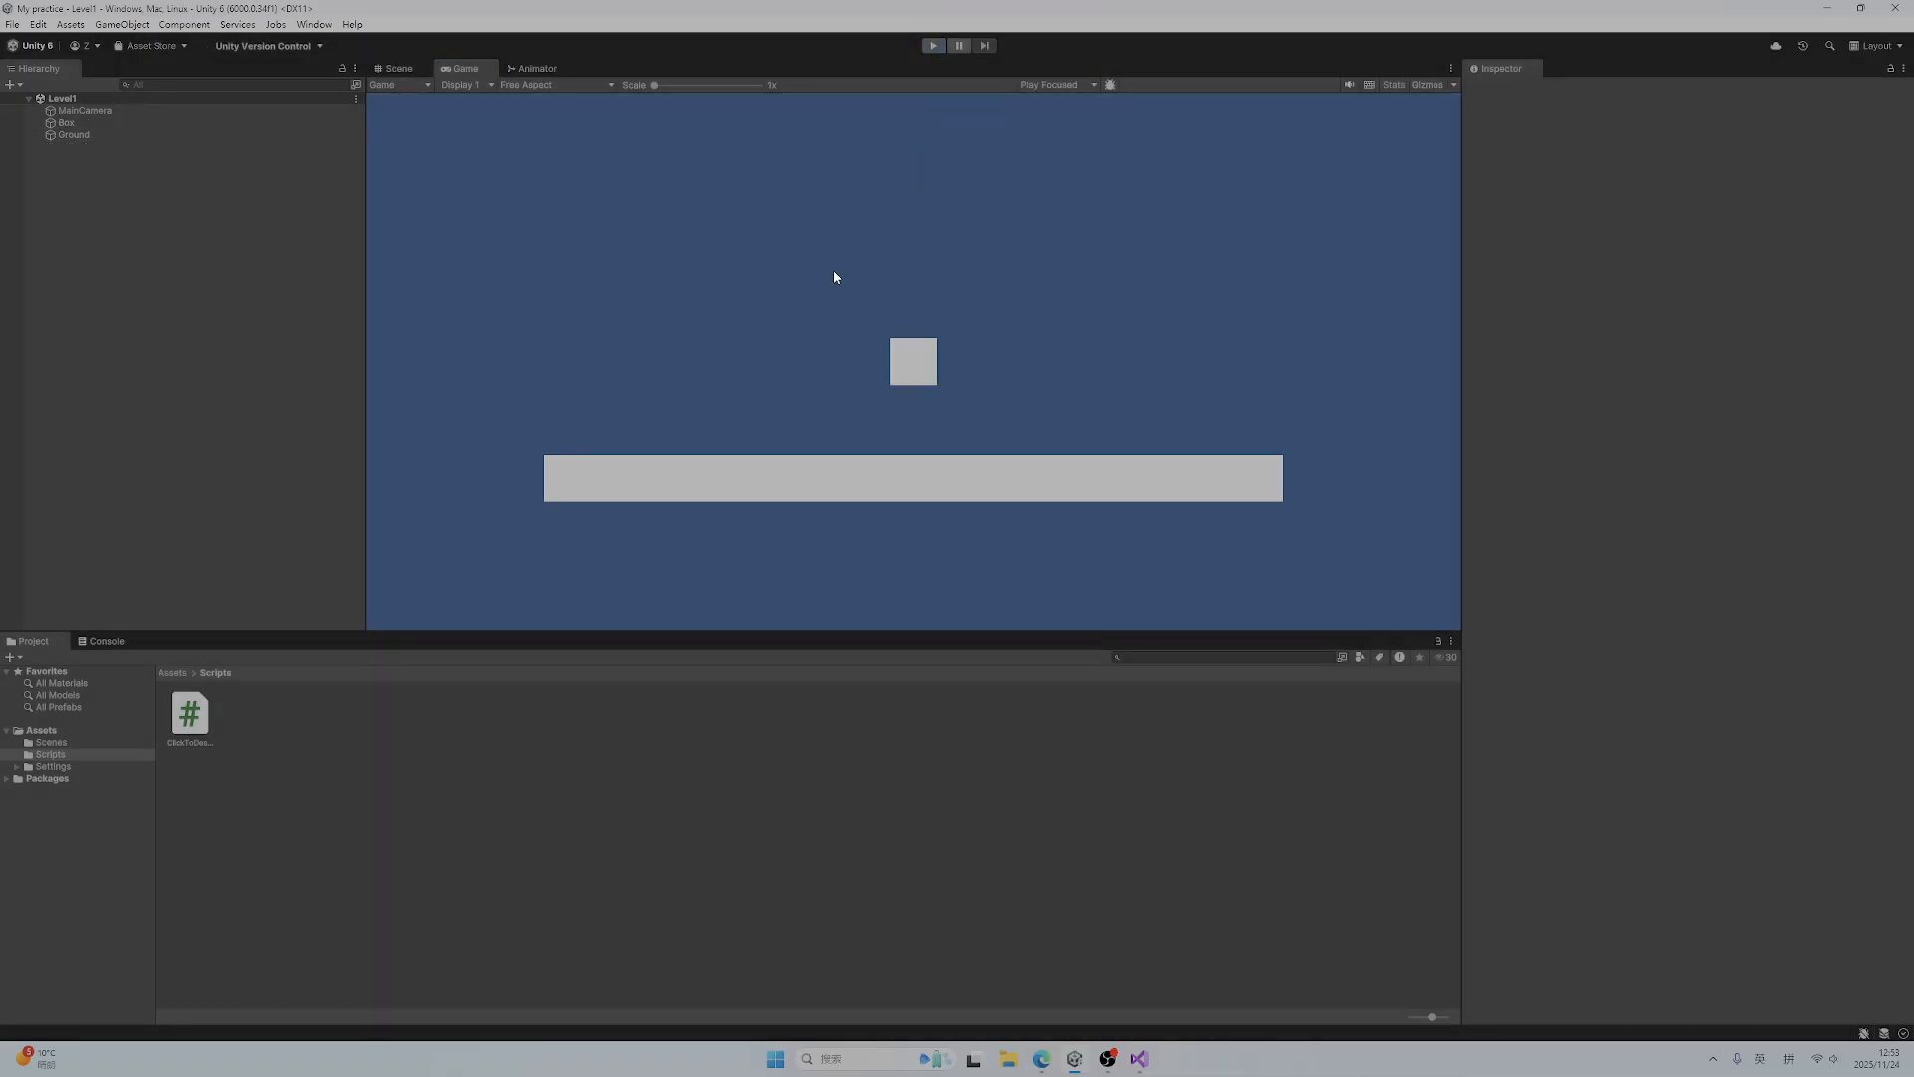
left_click(403, 68)
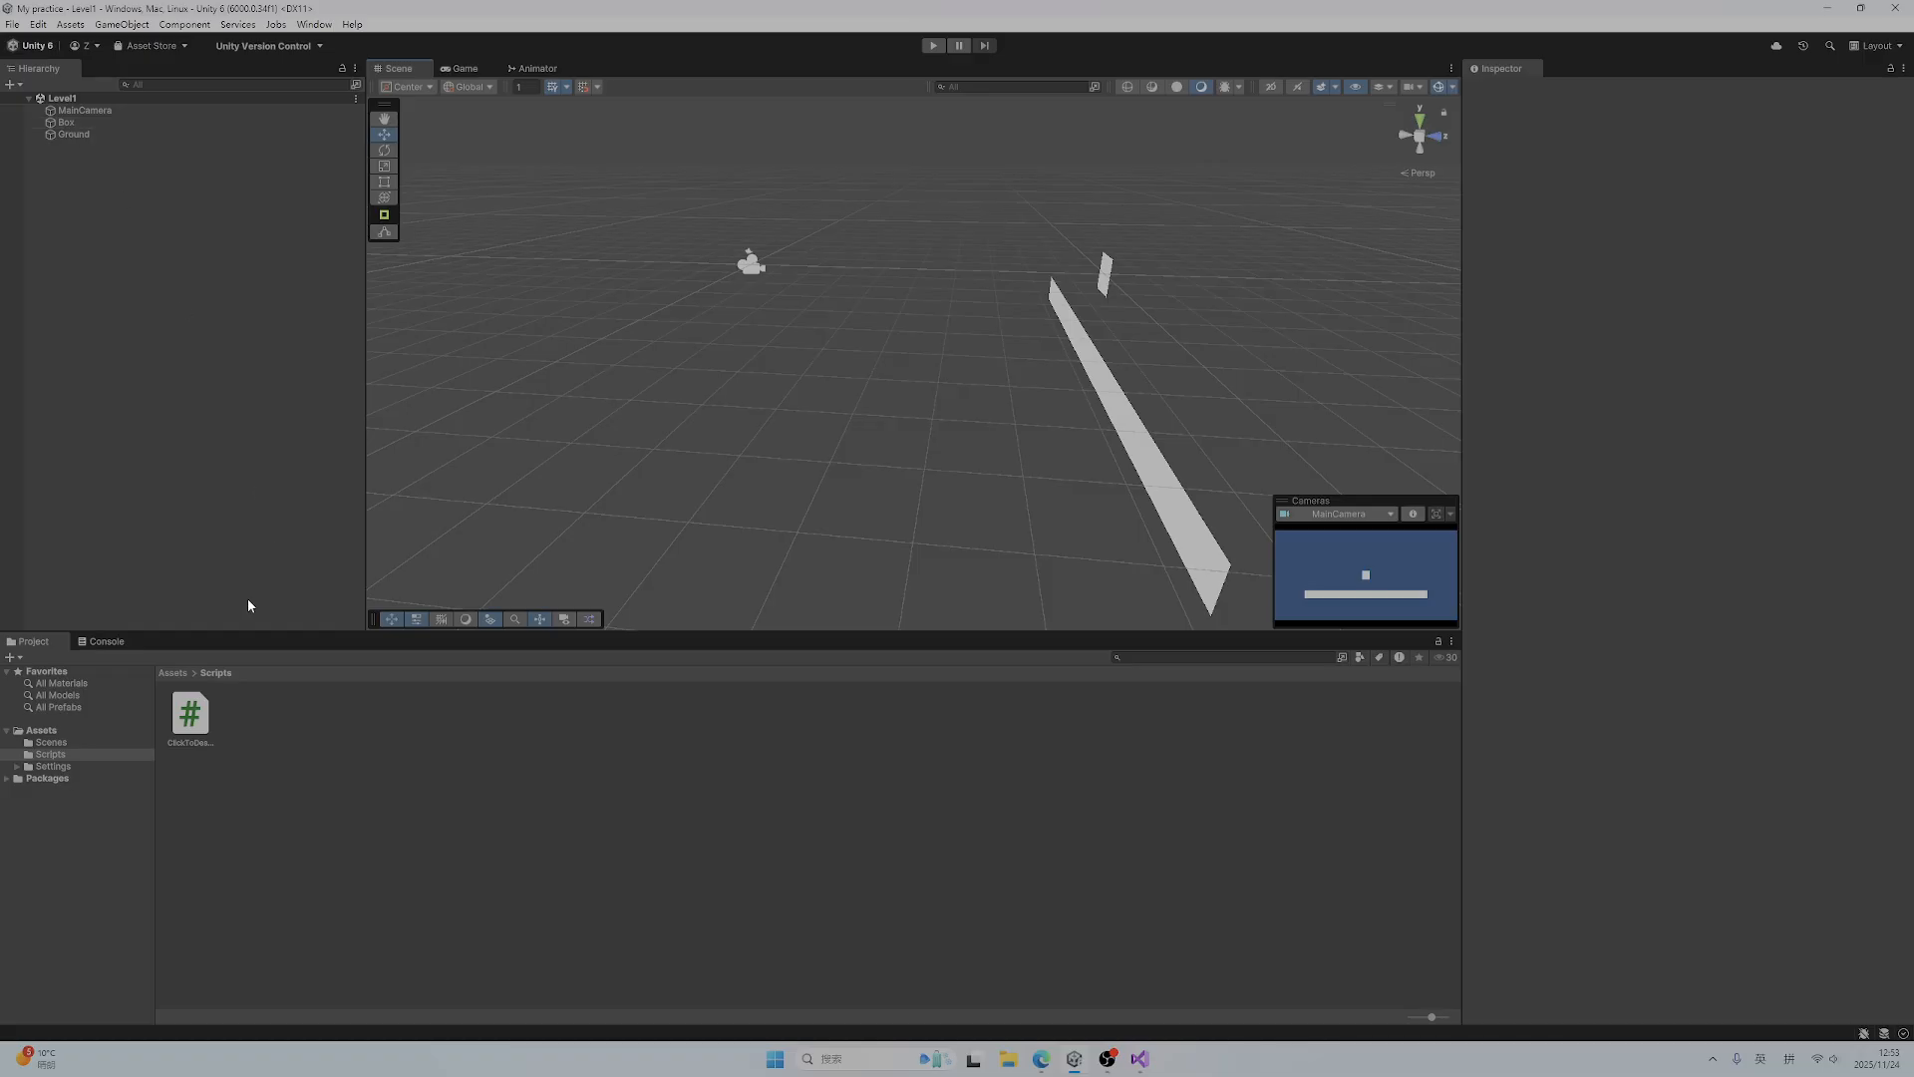
left_click(118, 732)
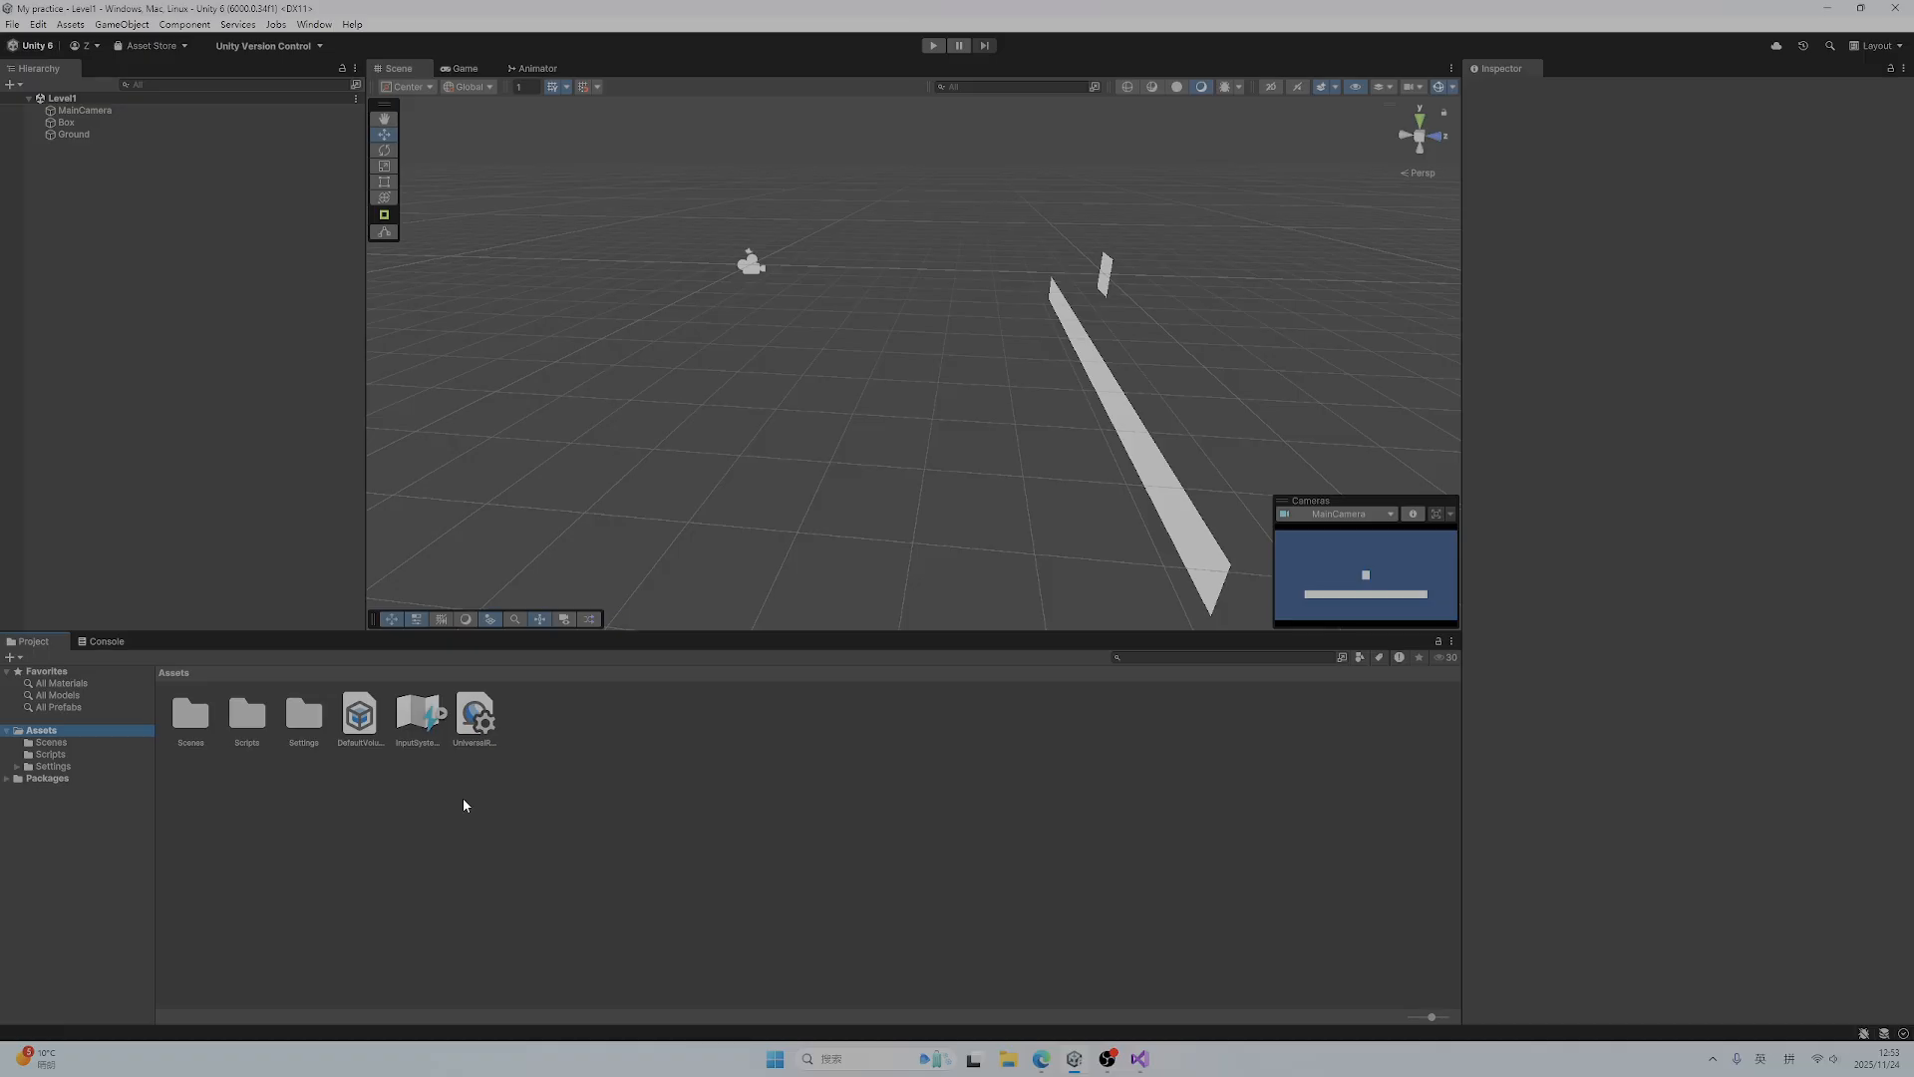
right_click(541, 805)
mouse_move(609, 376)
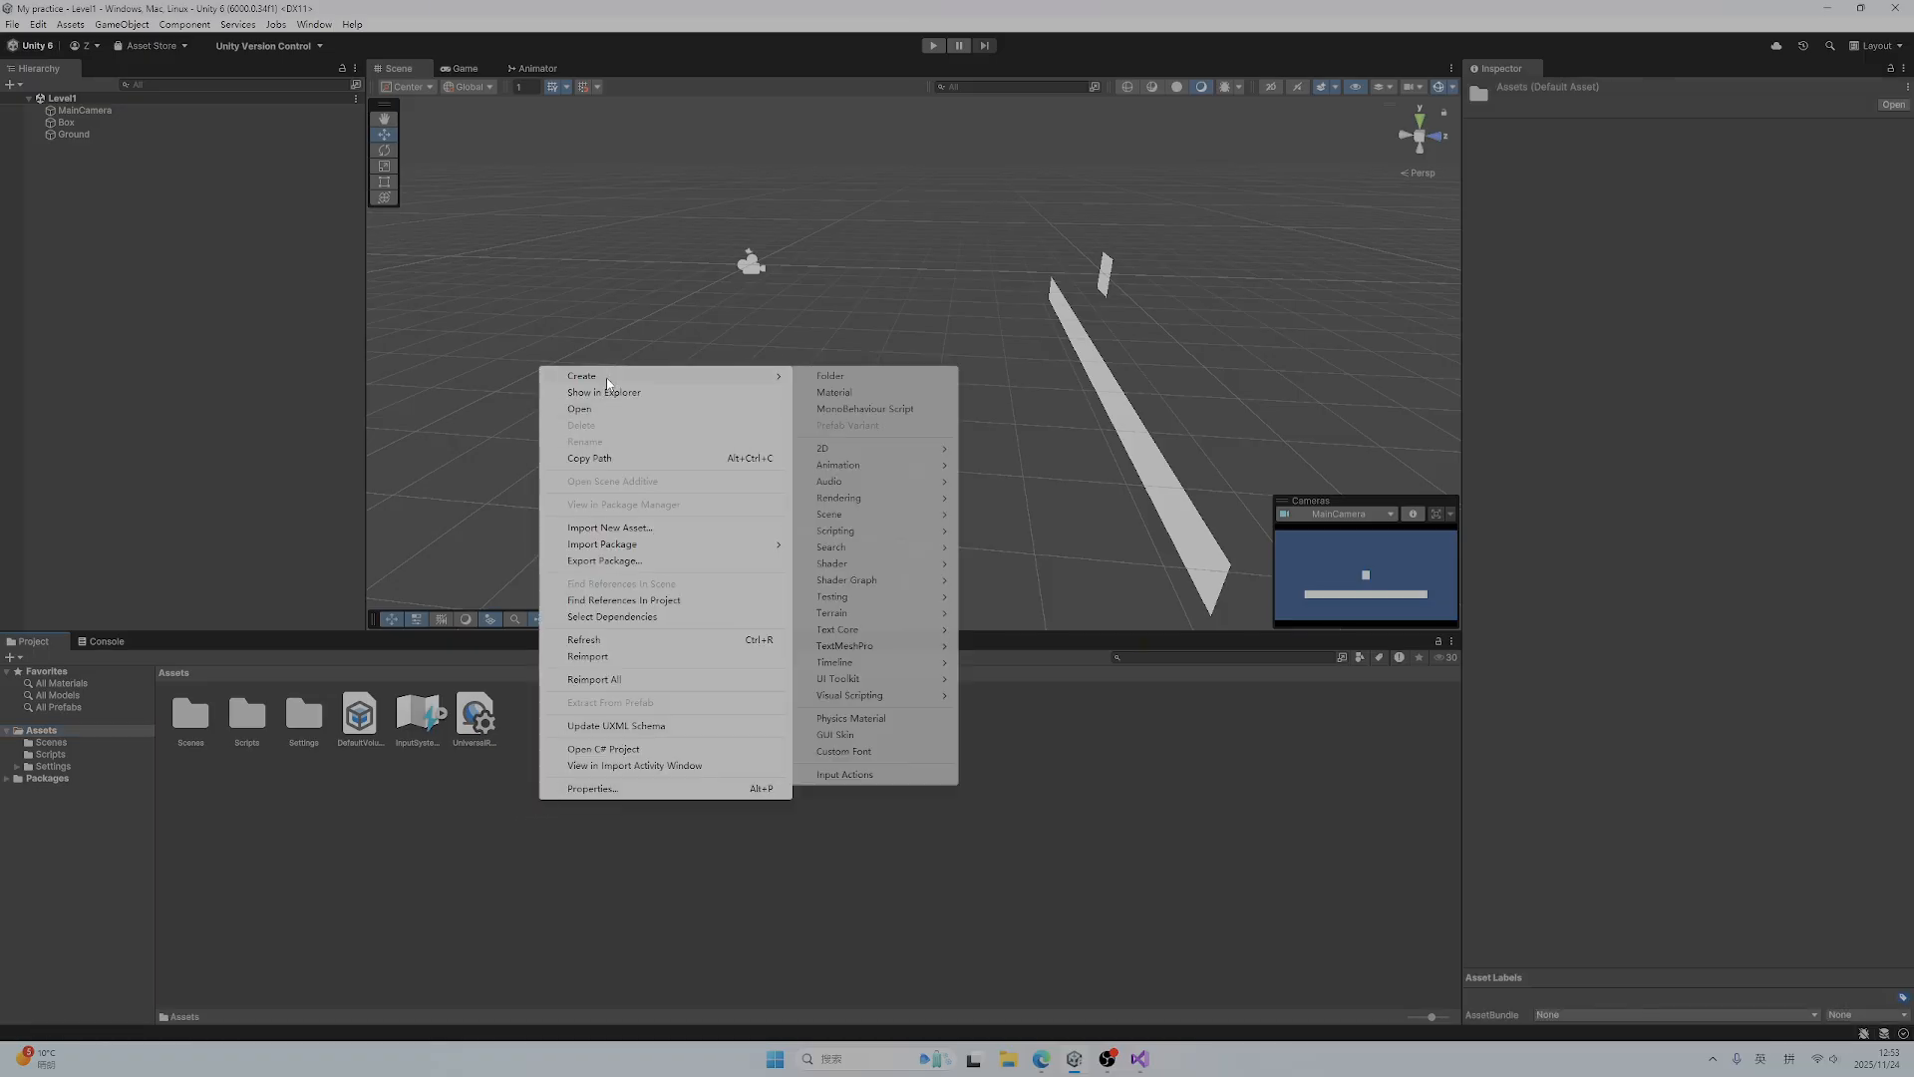
left_click(849, 378)
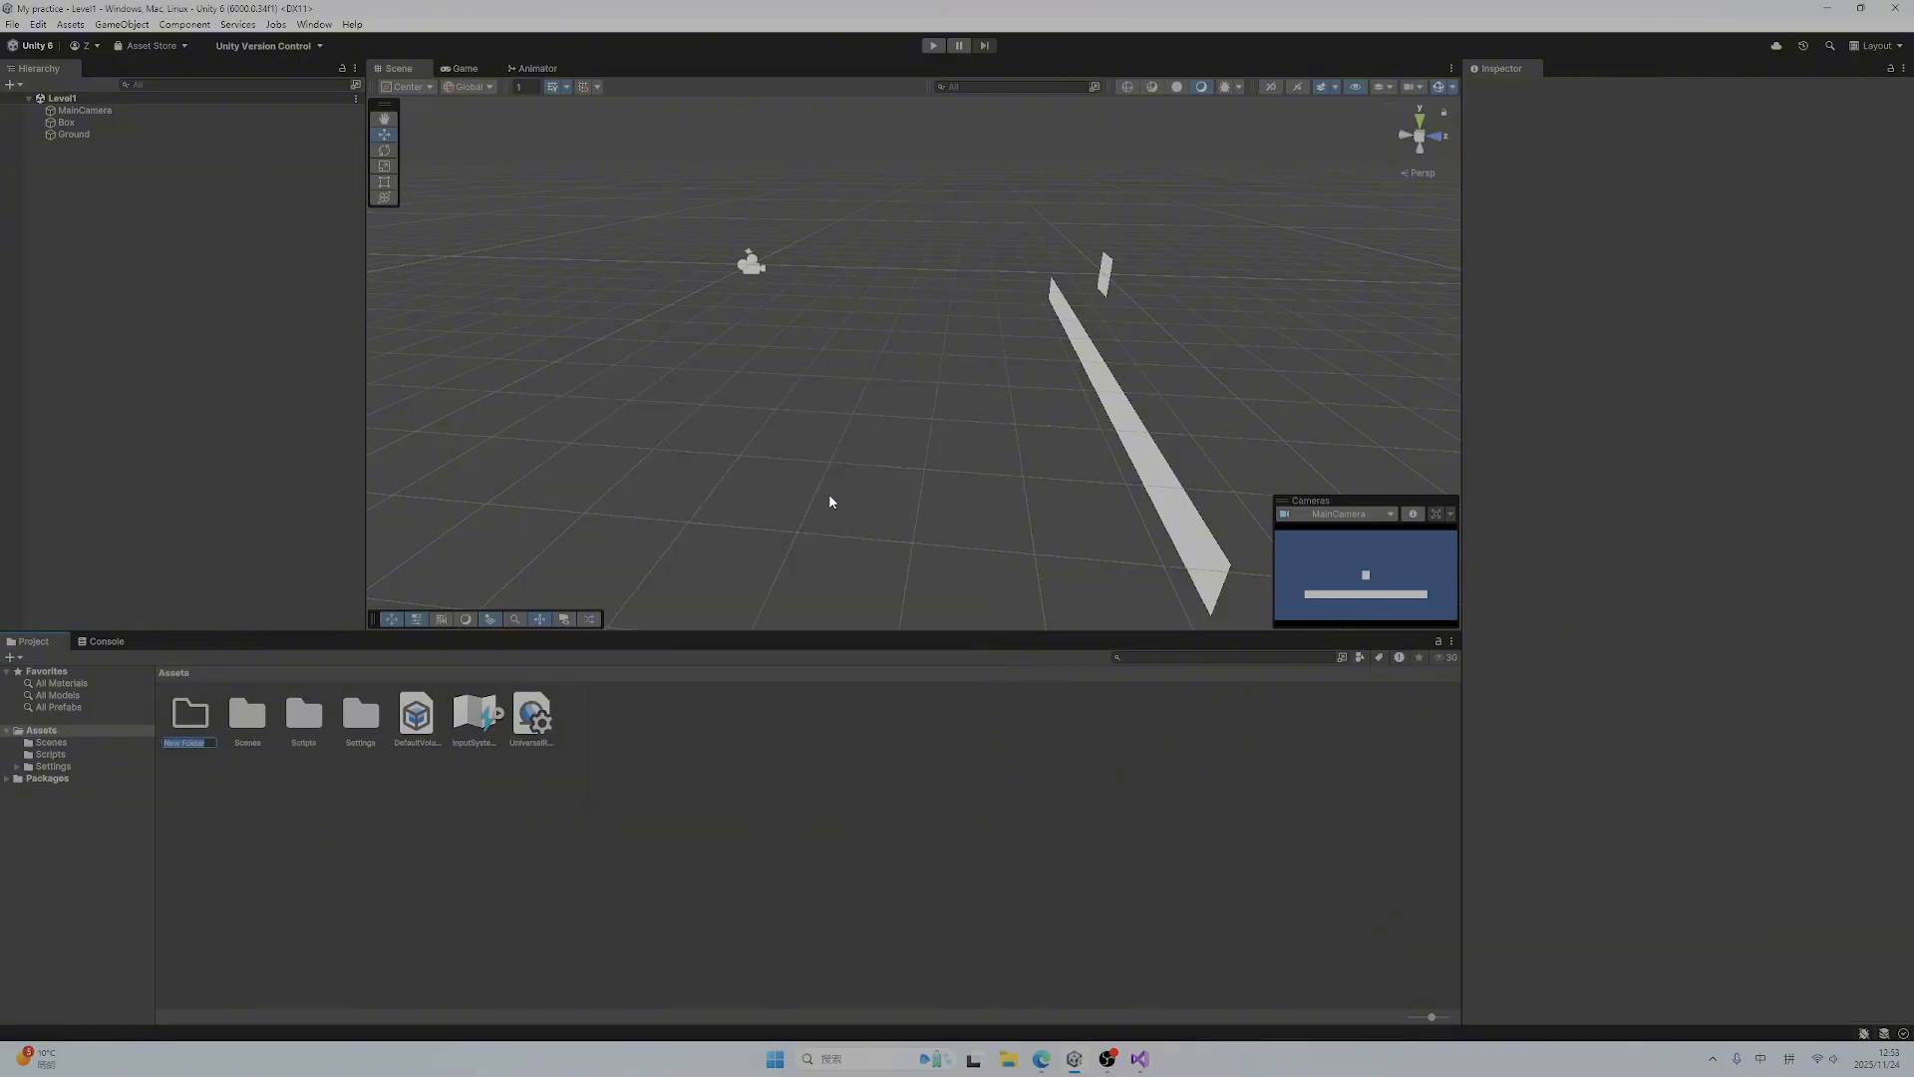
type("prefab")
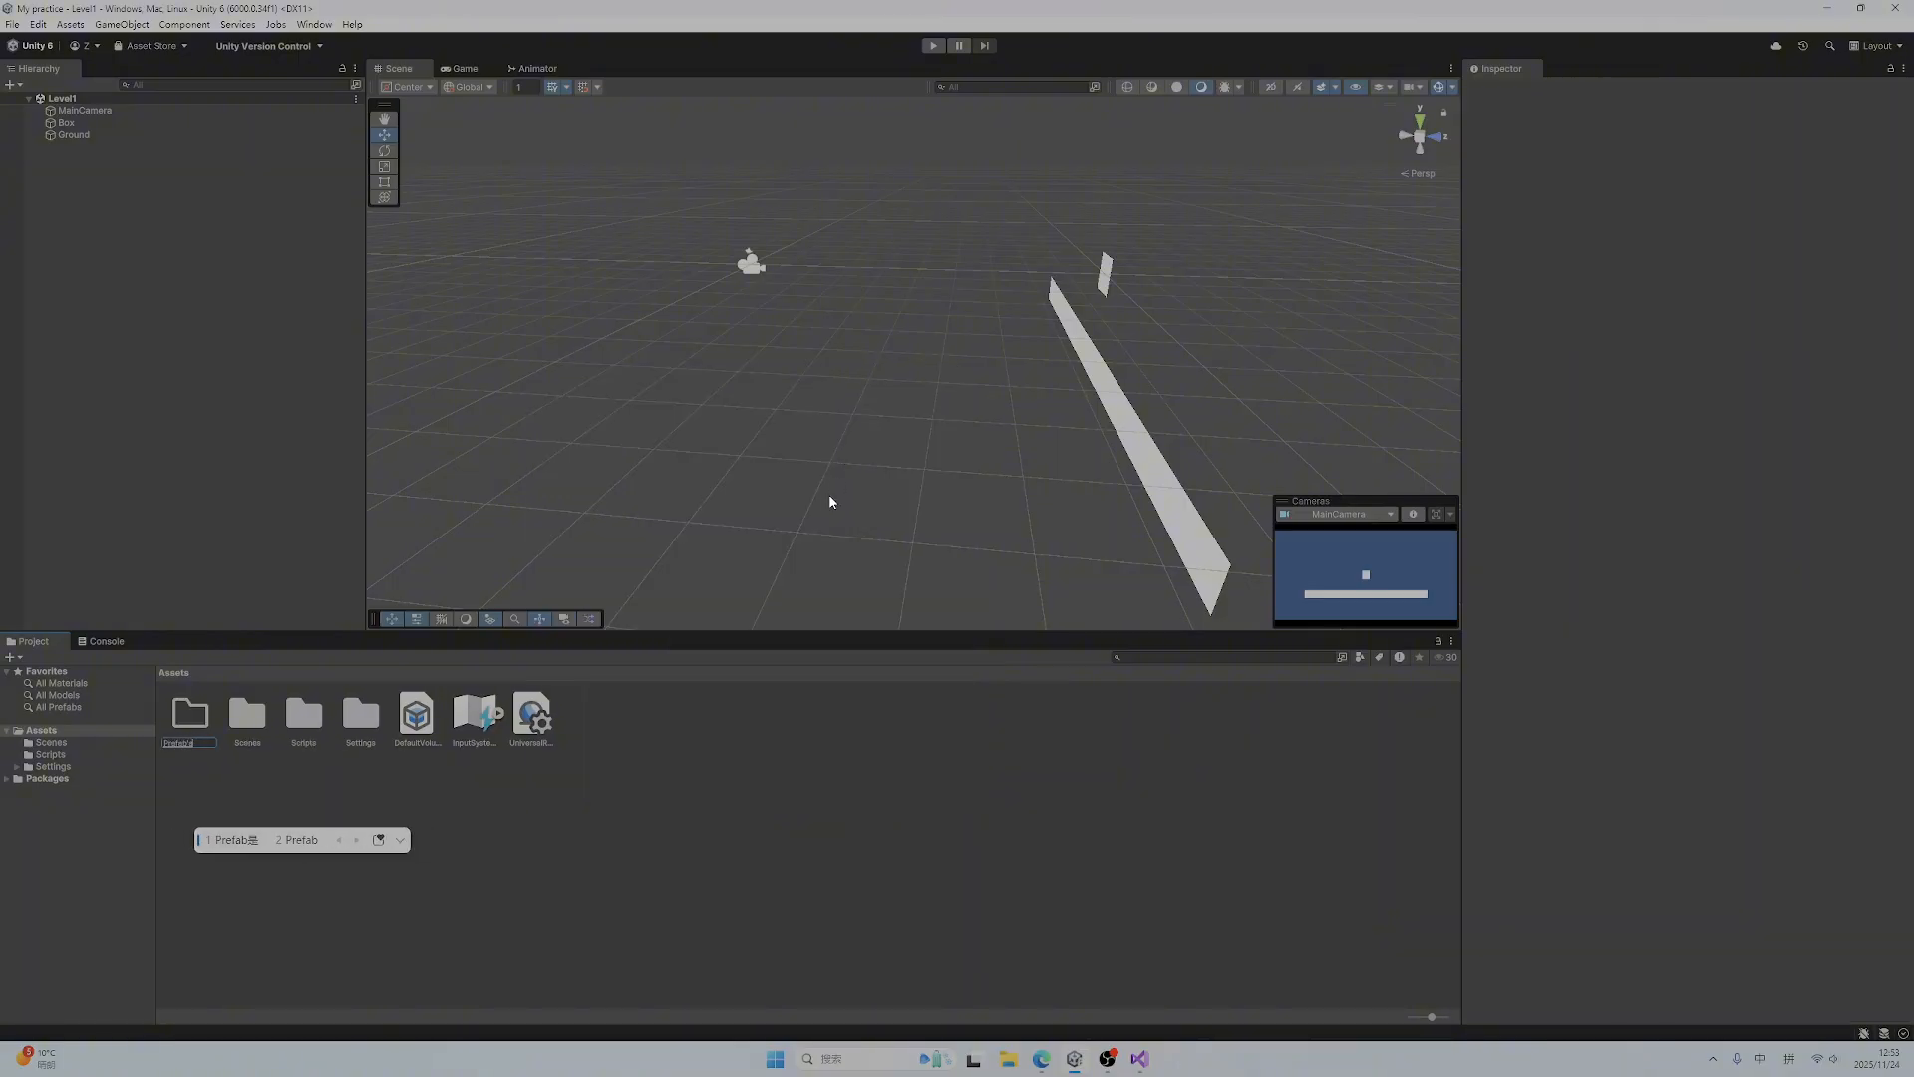
key("Return")
key("Return")
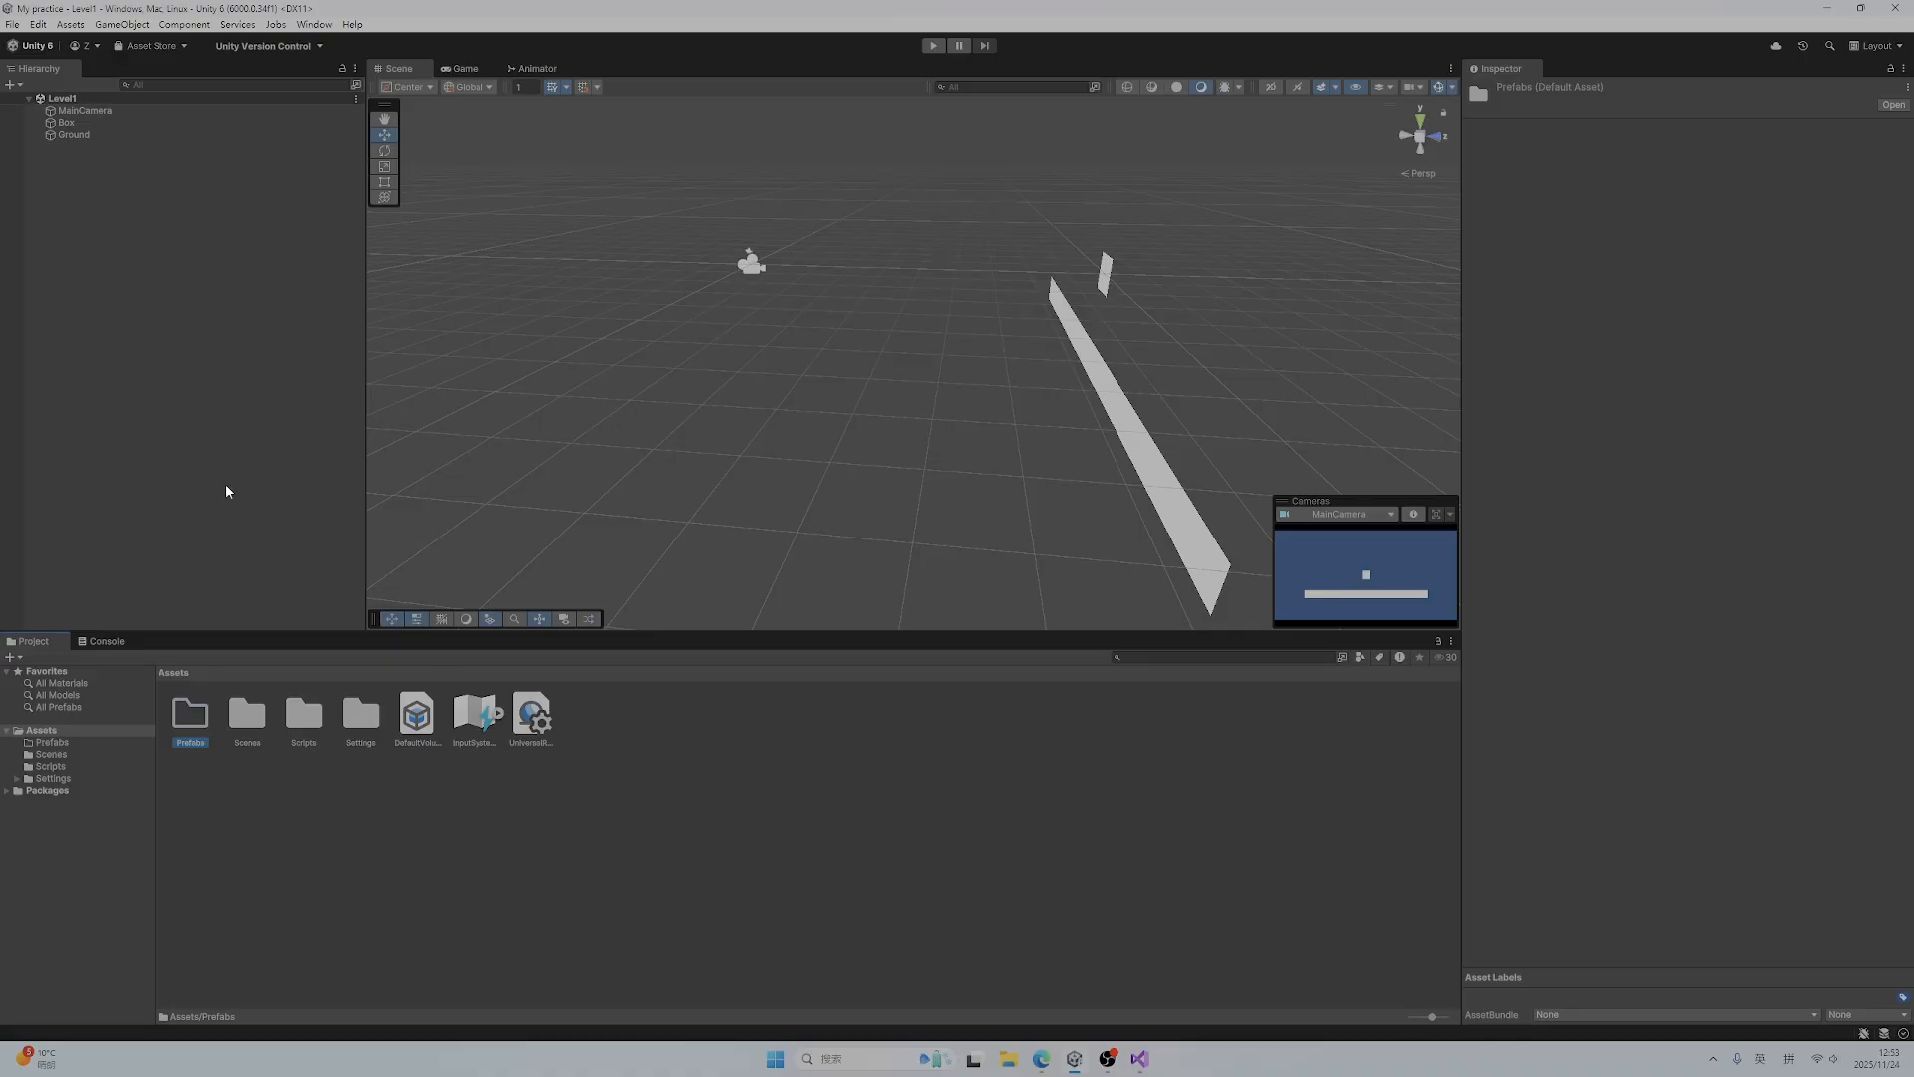
Save the Box object from the scene as a prefab in the Prefabs folder
double_click(196, 716)
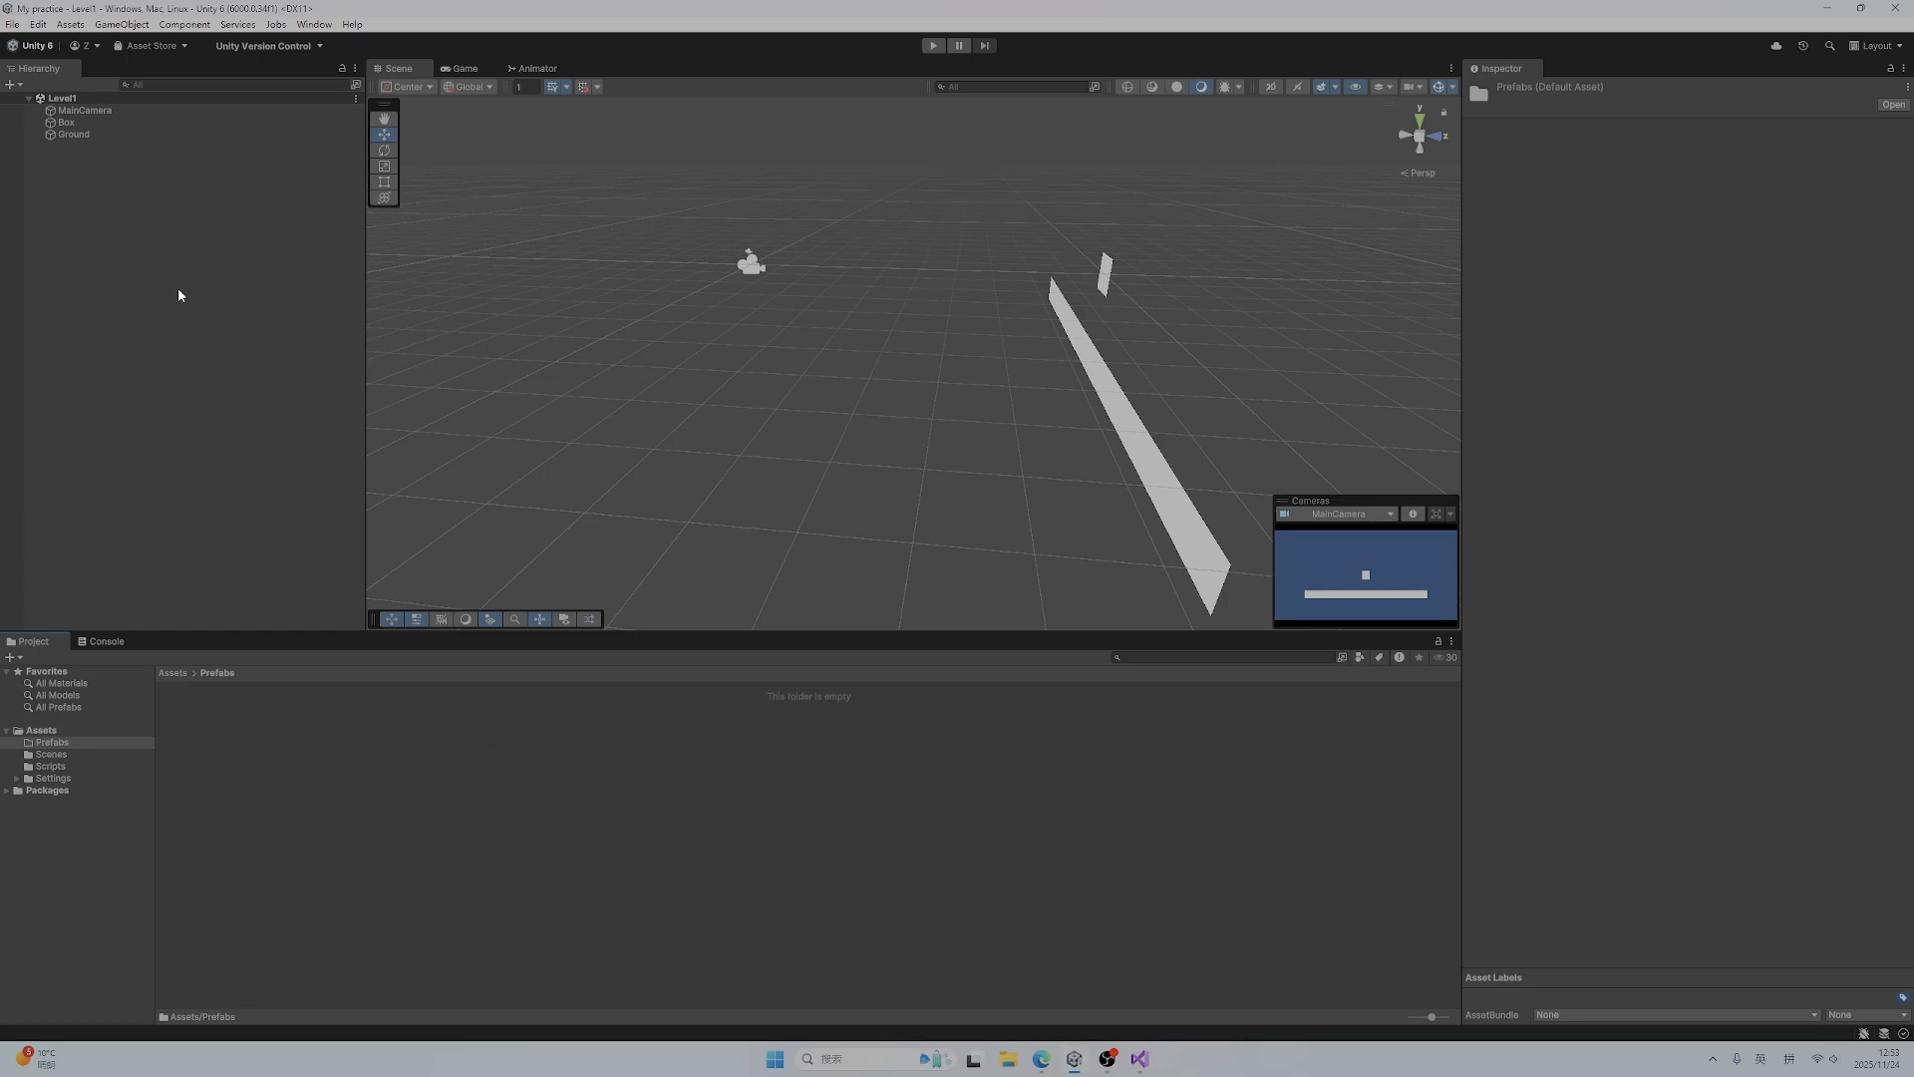
left_click(70, 123)
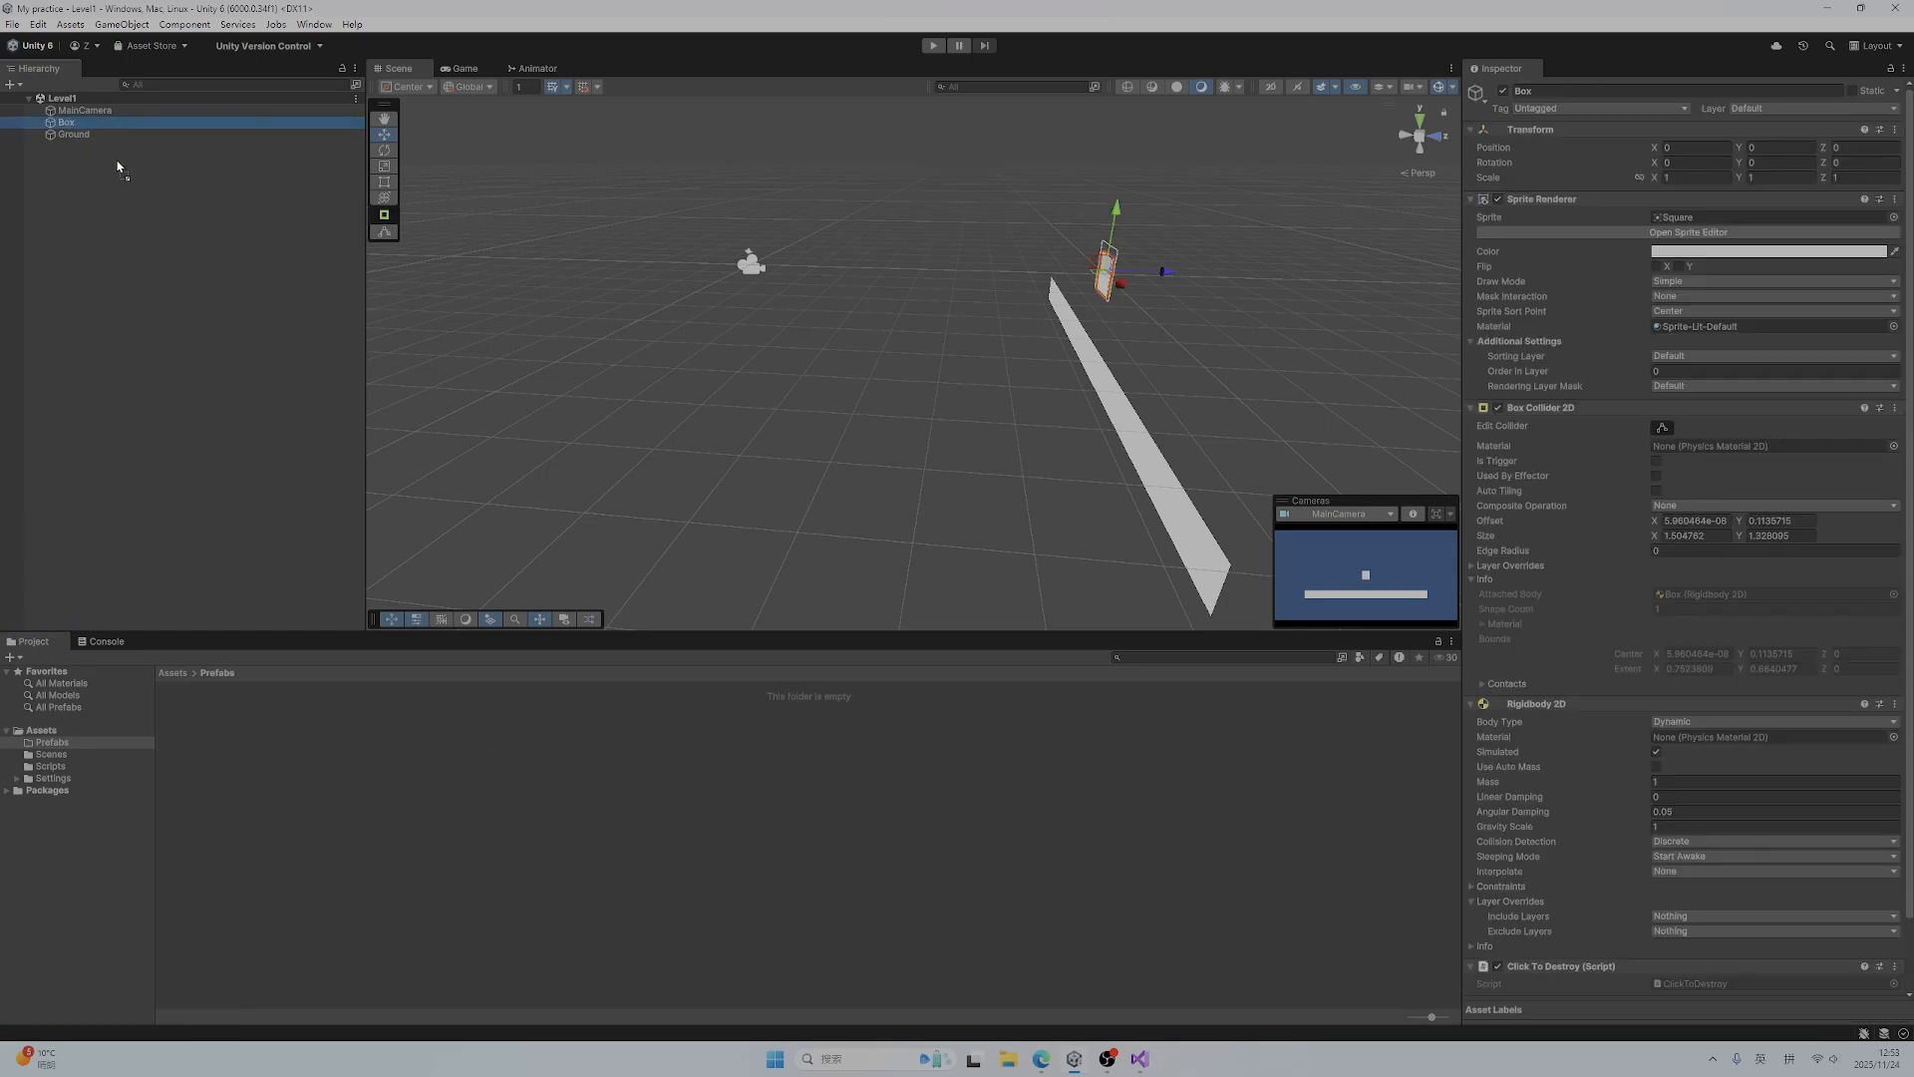
left_click_drag(311, 607, 321, 763)
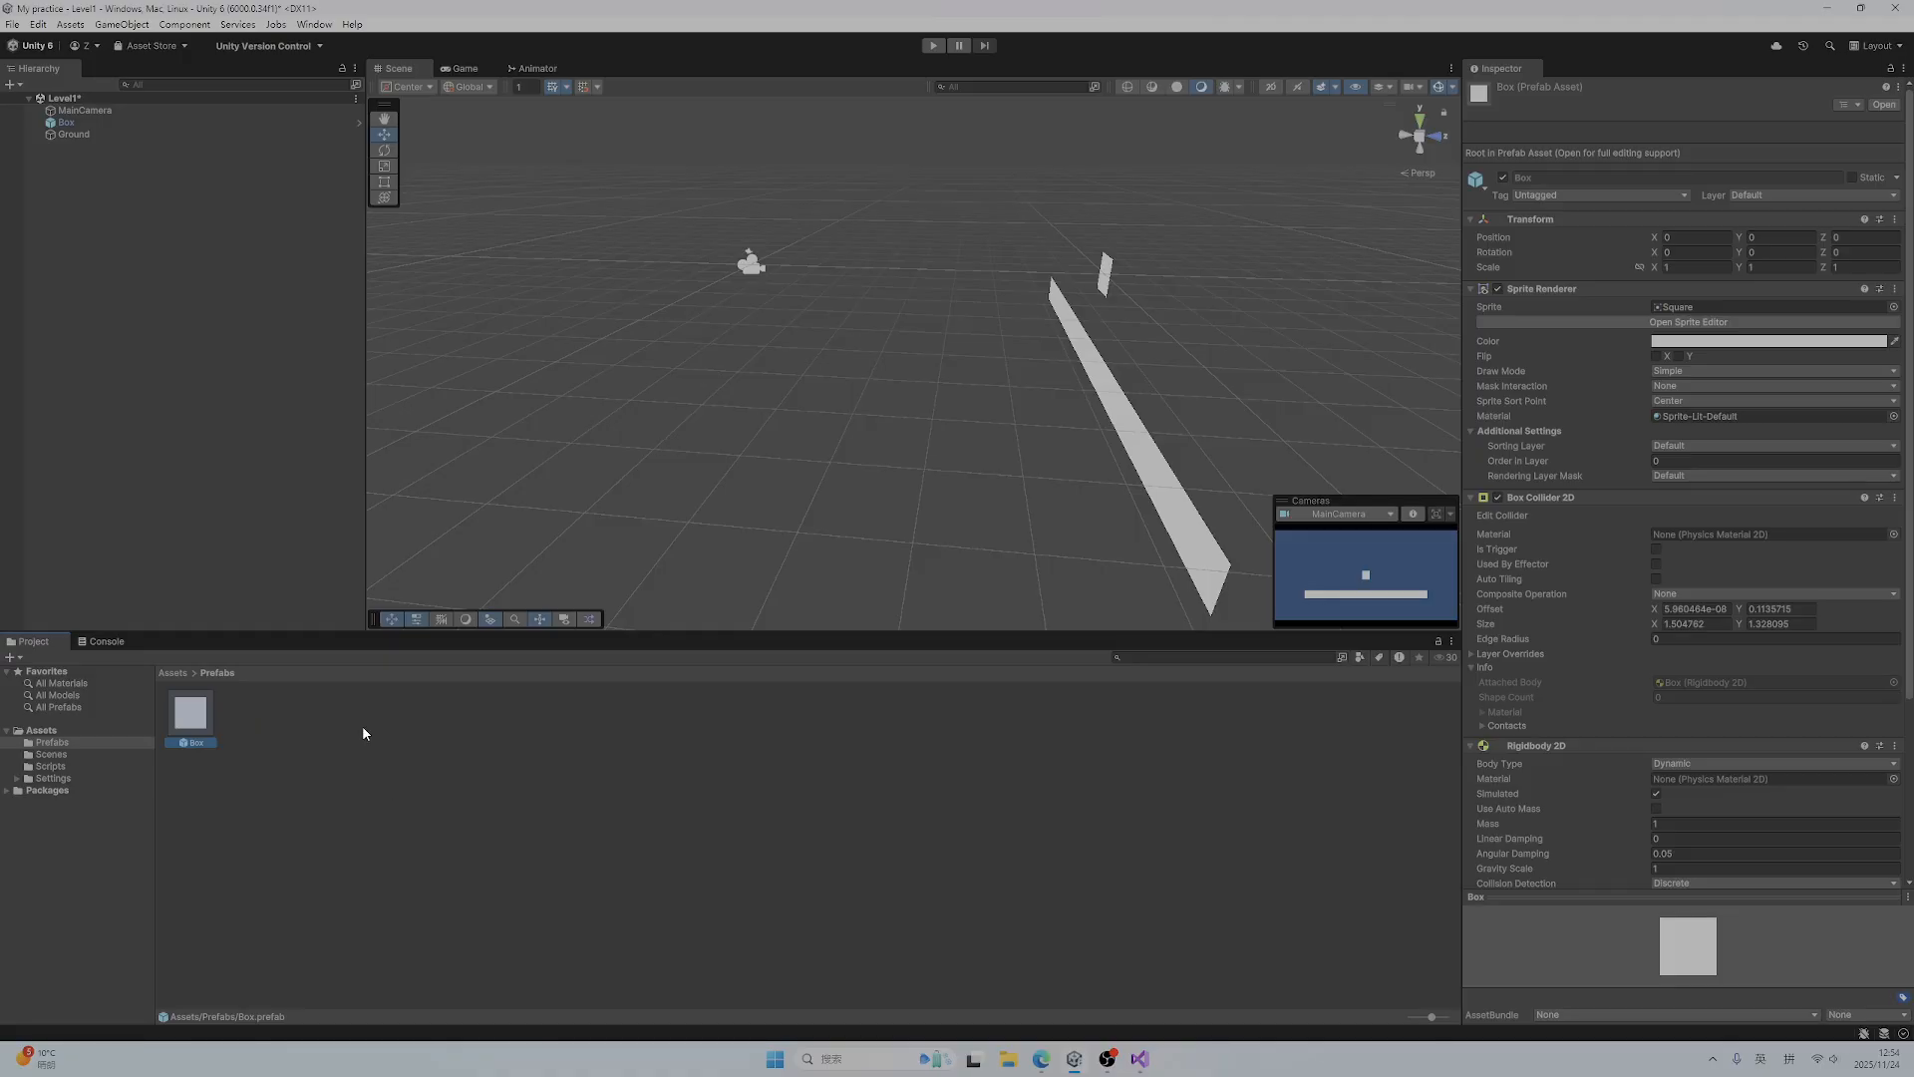
Delete the original Box from the Level1 scene and add two instances of the Box prefab in its place
right_click(66, 122)
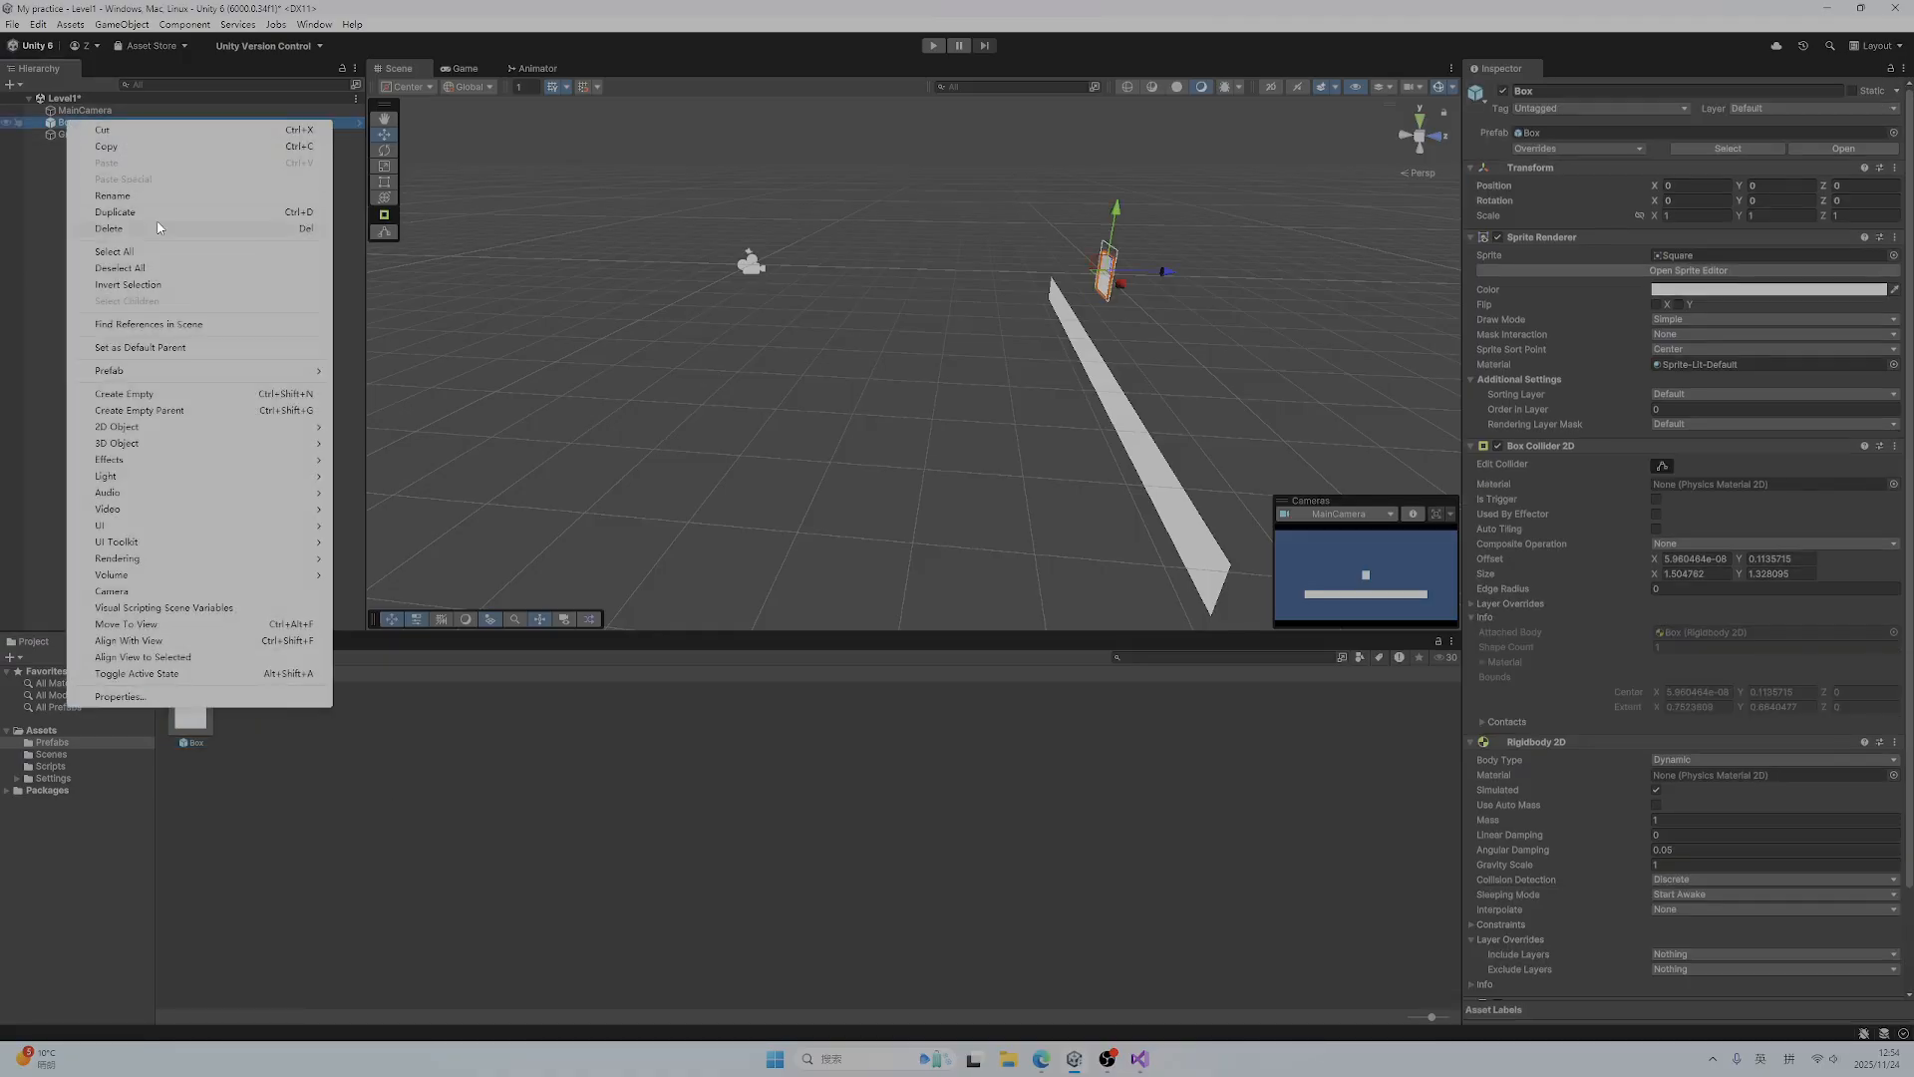
left_click(149, 229)
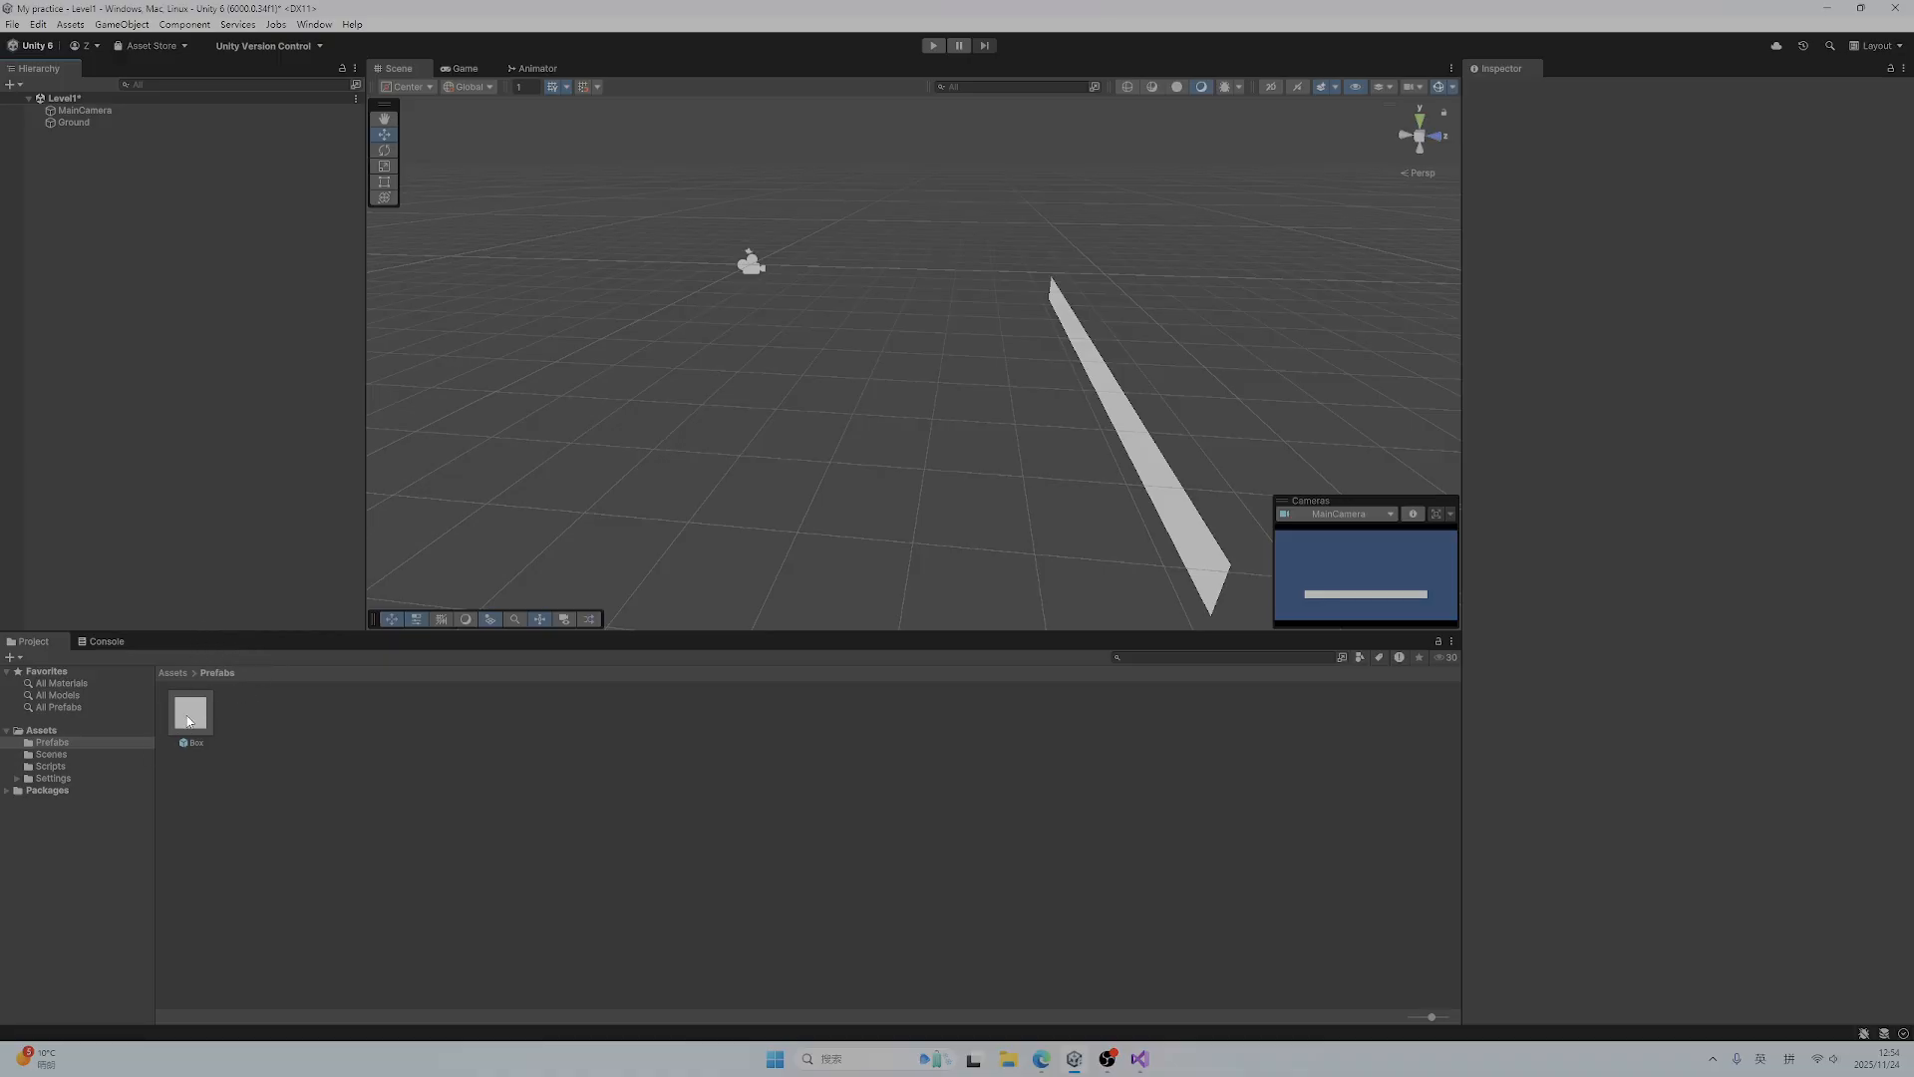
left_click_drag(191, 714, 106, 201)
left_click_drag(197, 719, 228, 502)
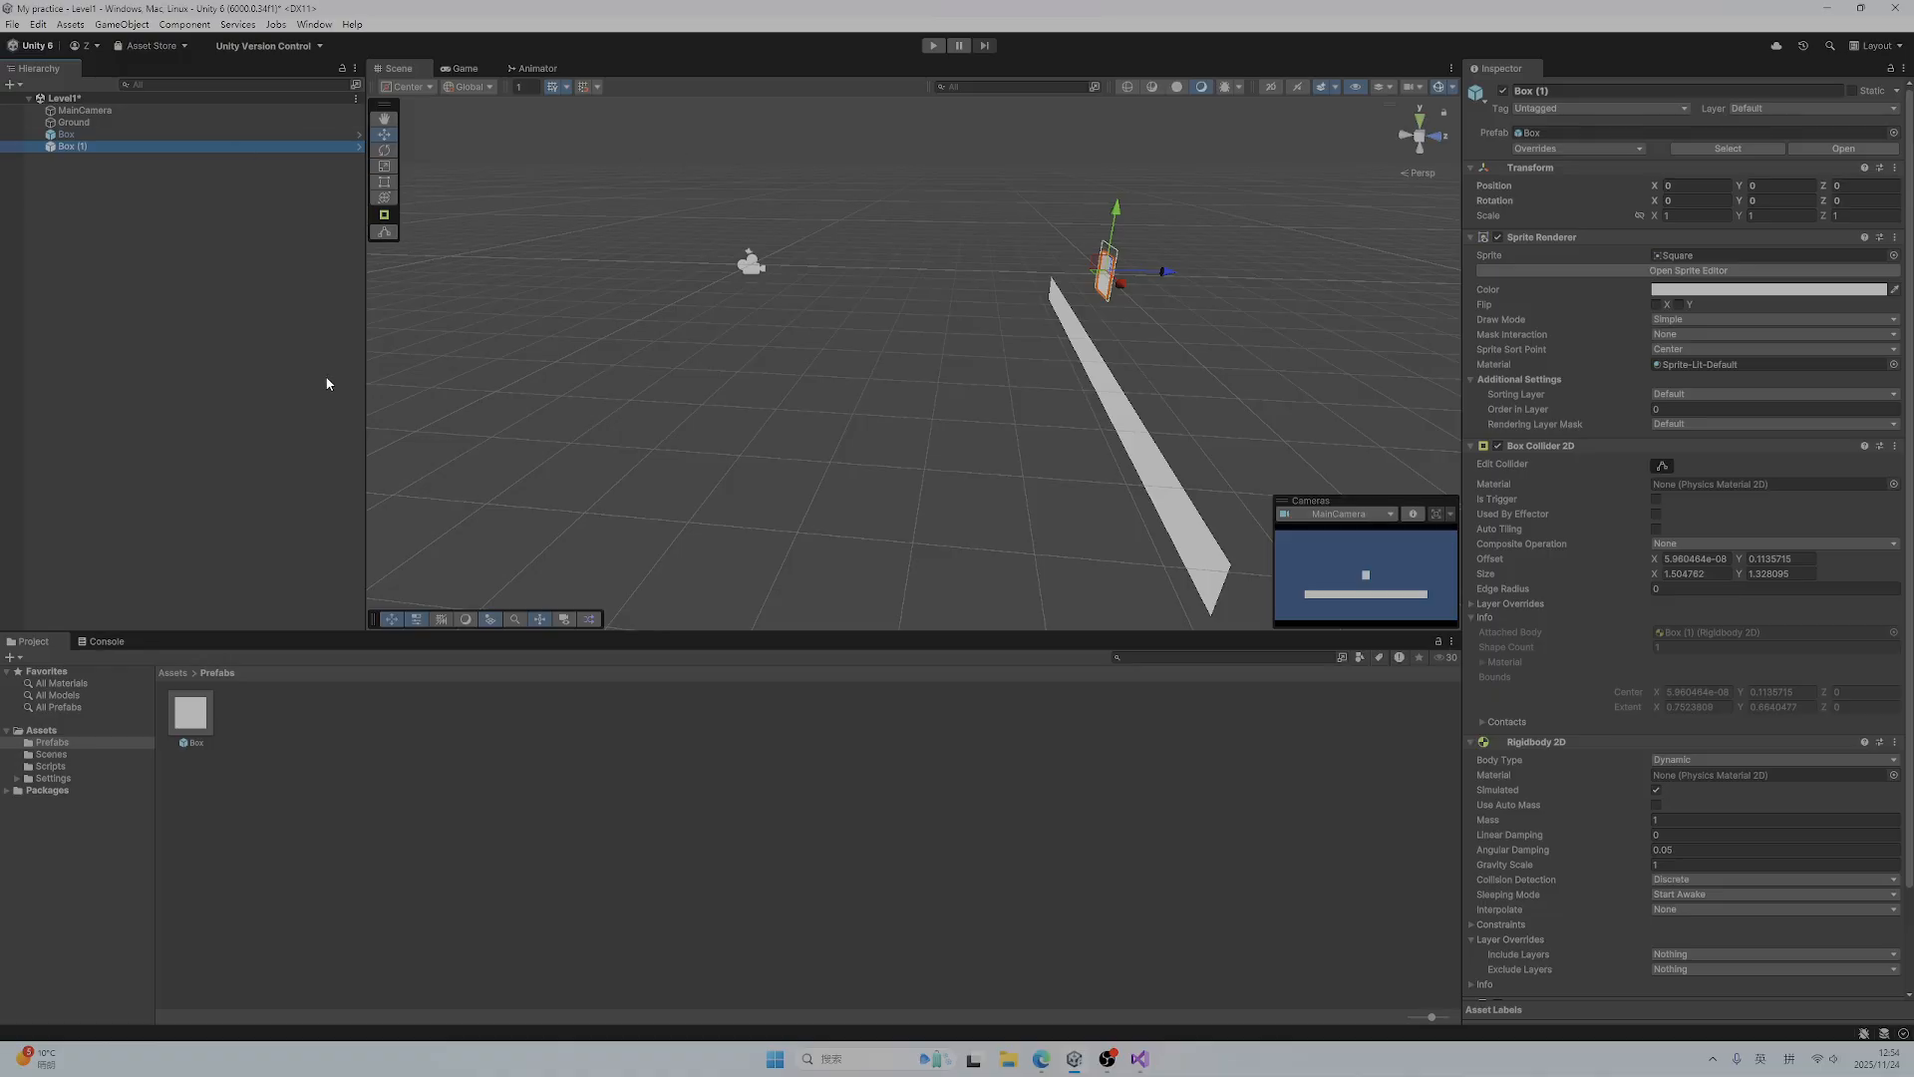
Open the Box prefab for editing and switch the Scene view to 2D
double_click(202, 716)
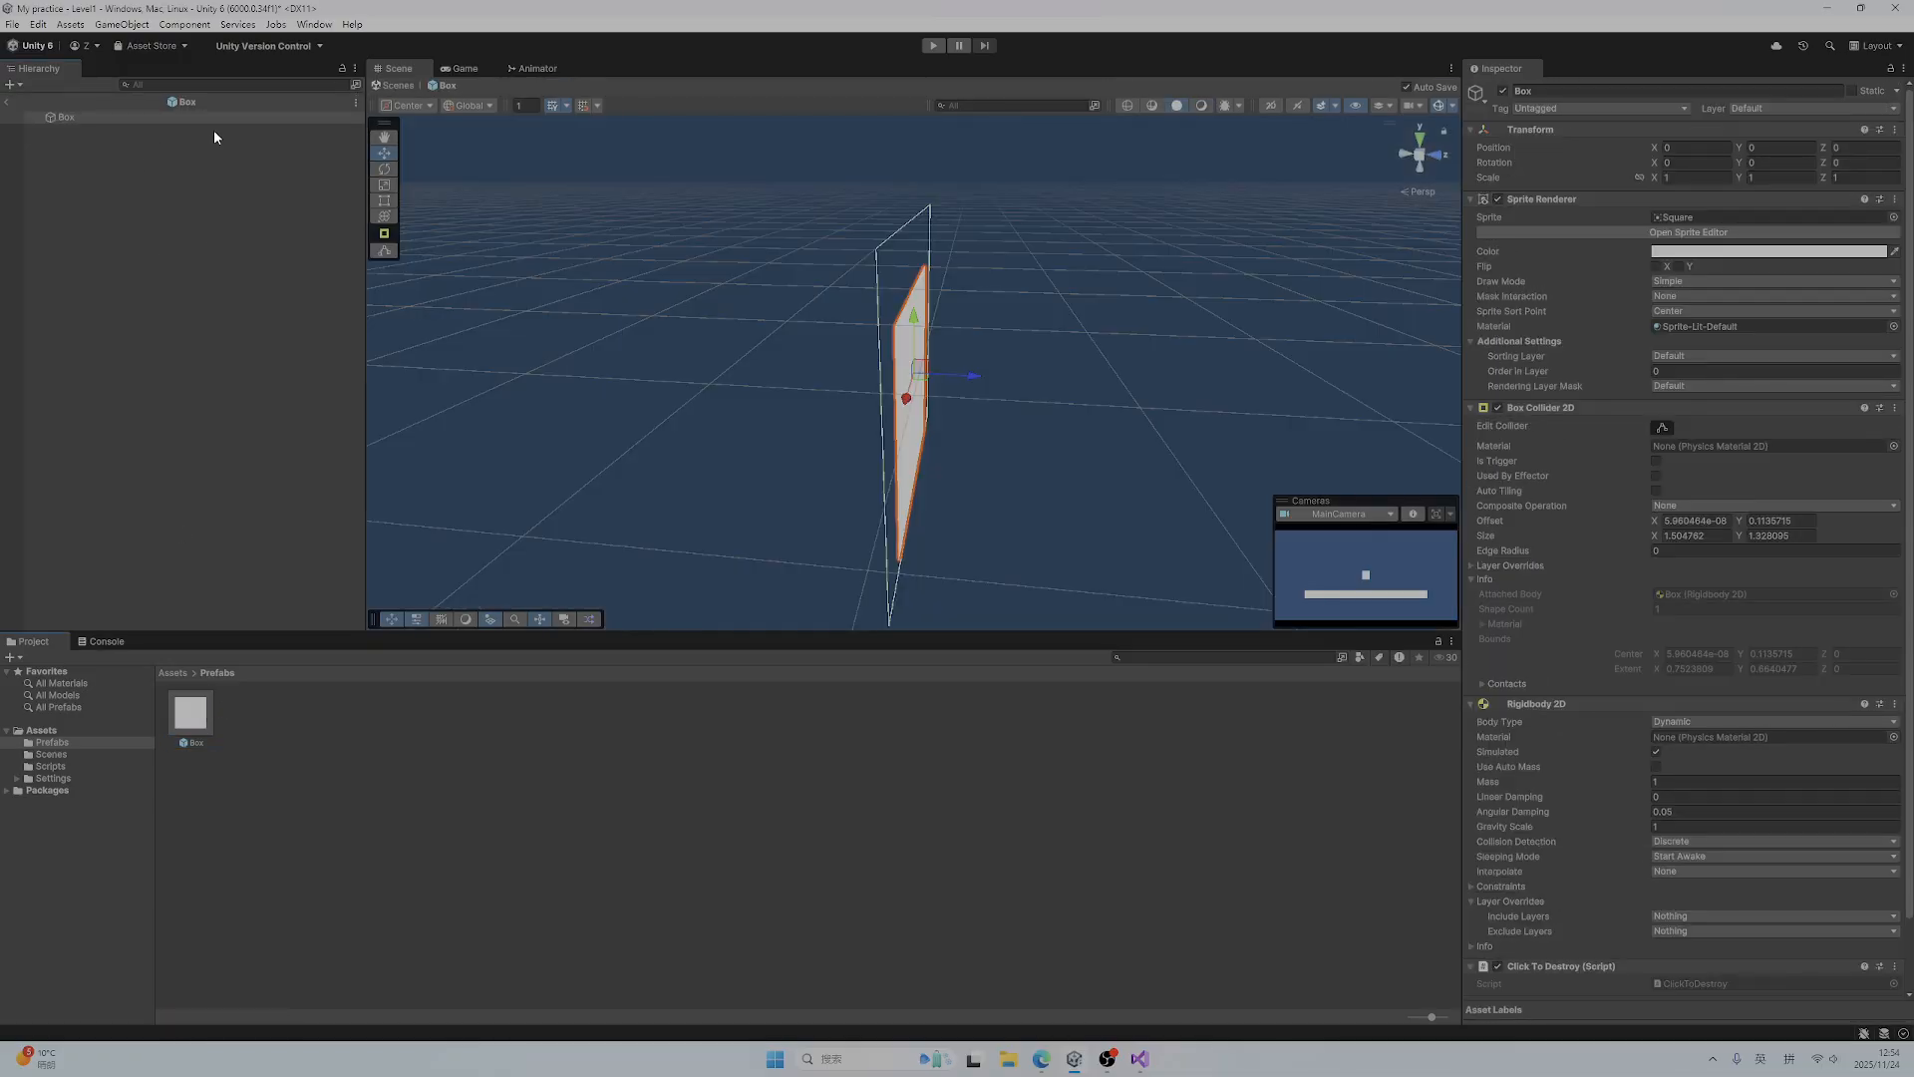
right_click_drag(997, 388, 1055, 386)
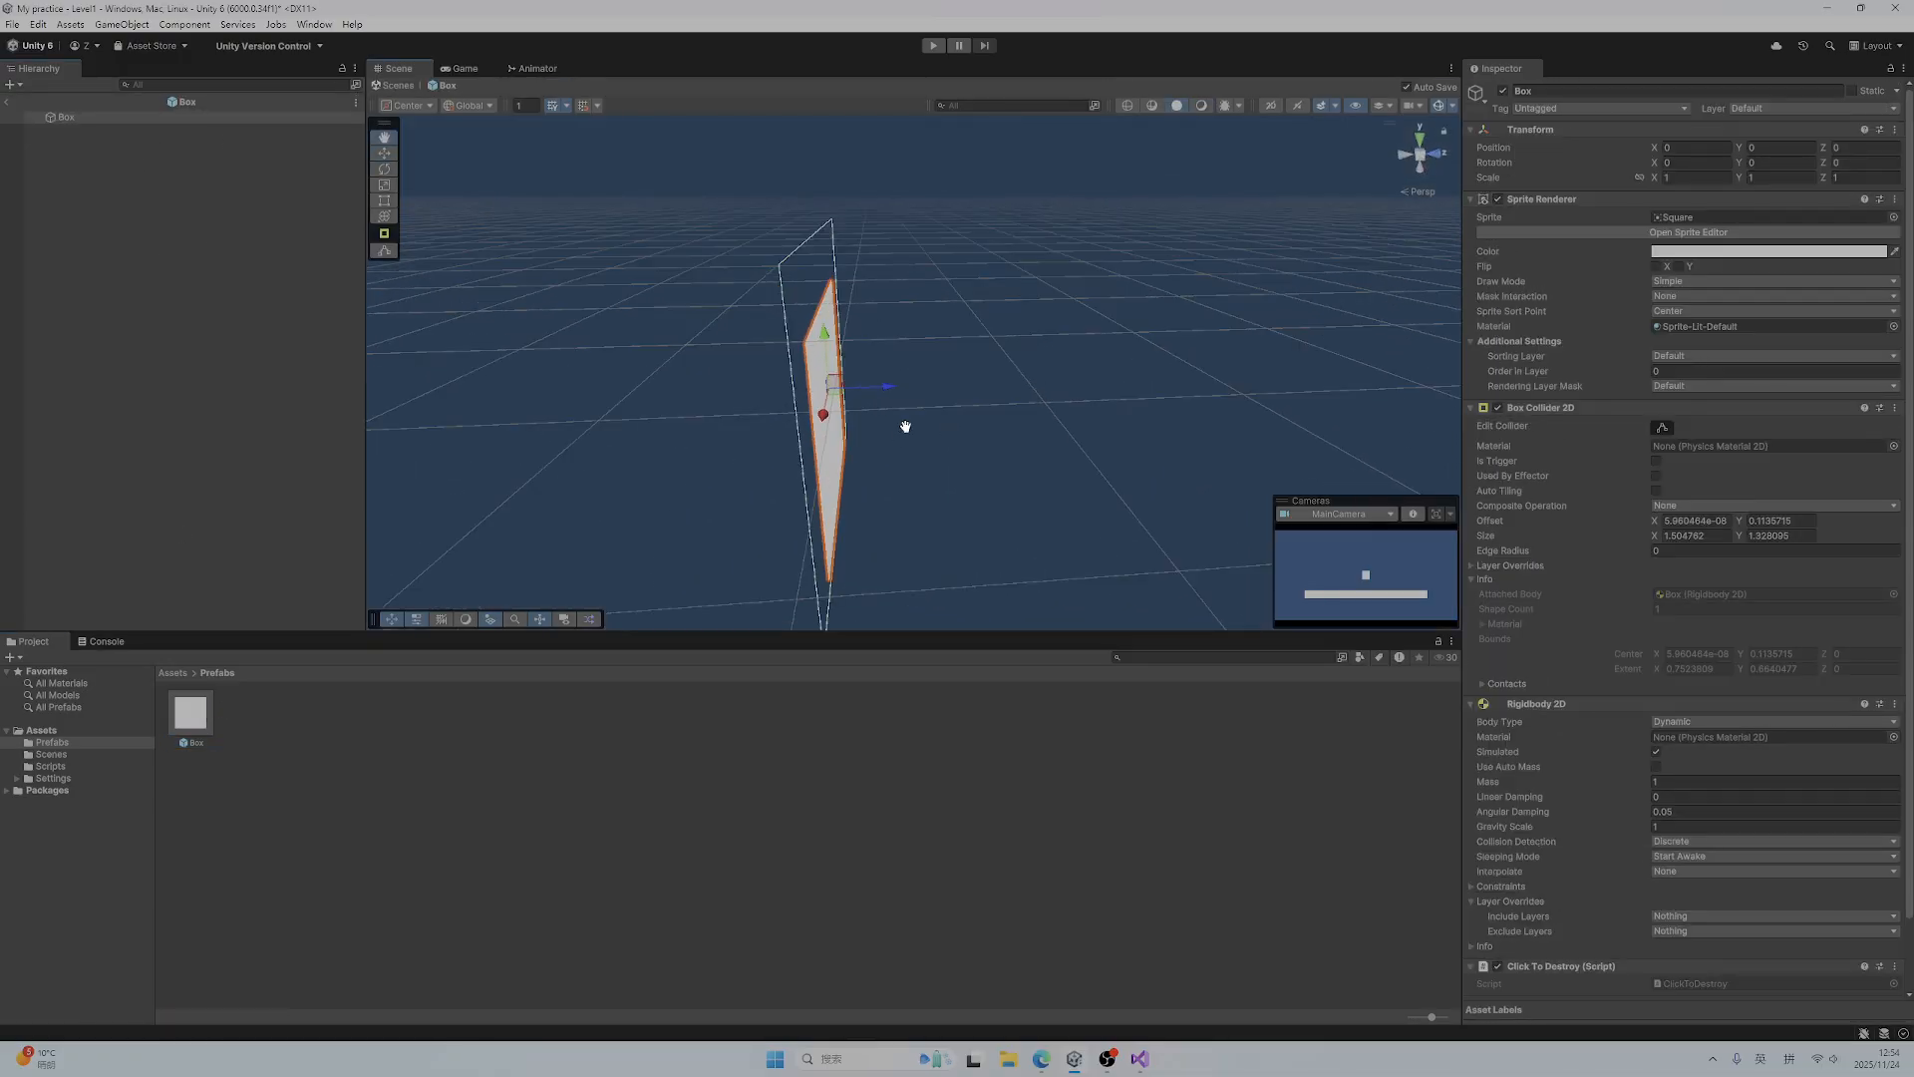
middle_click_drag(903, 423, 1121, 398)
right_click_drag(977, 395, 1076, 397)
left_click_drag(921, 401, 1026, 397)
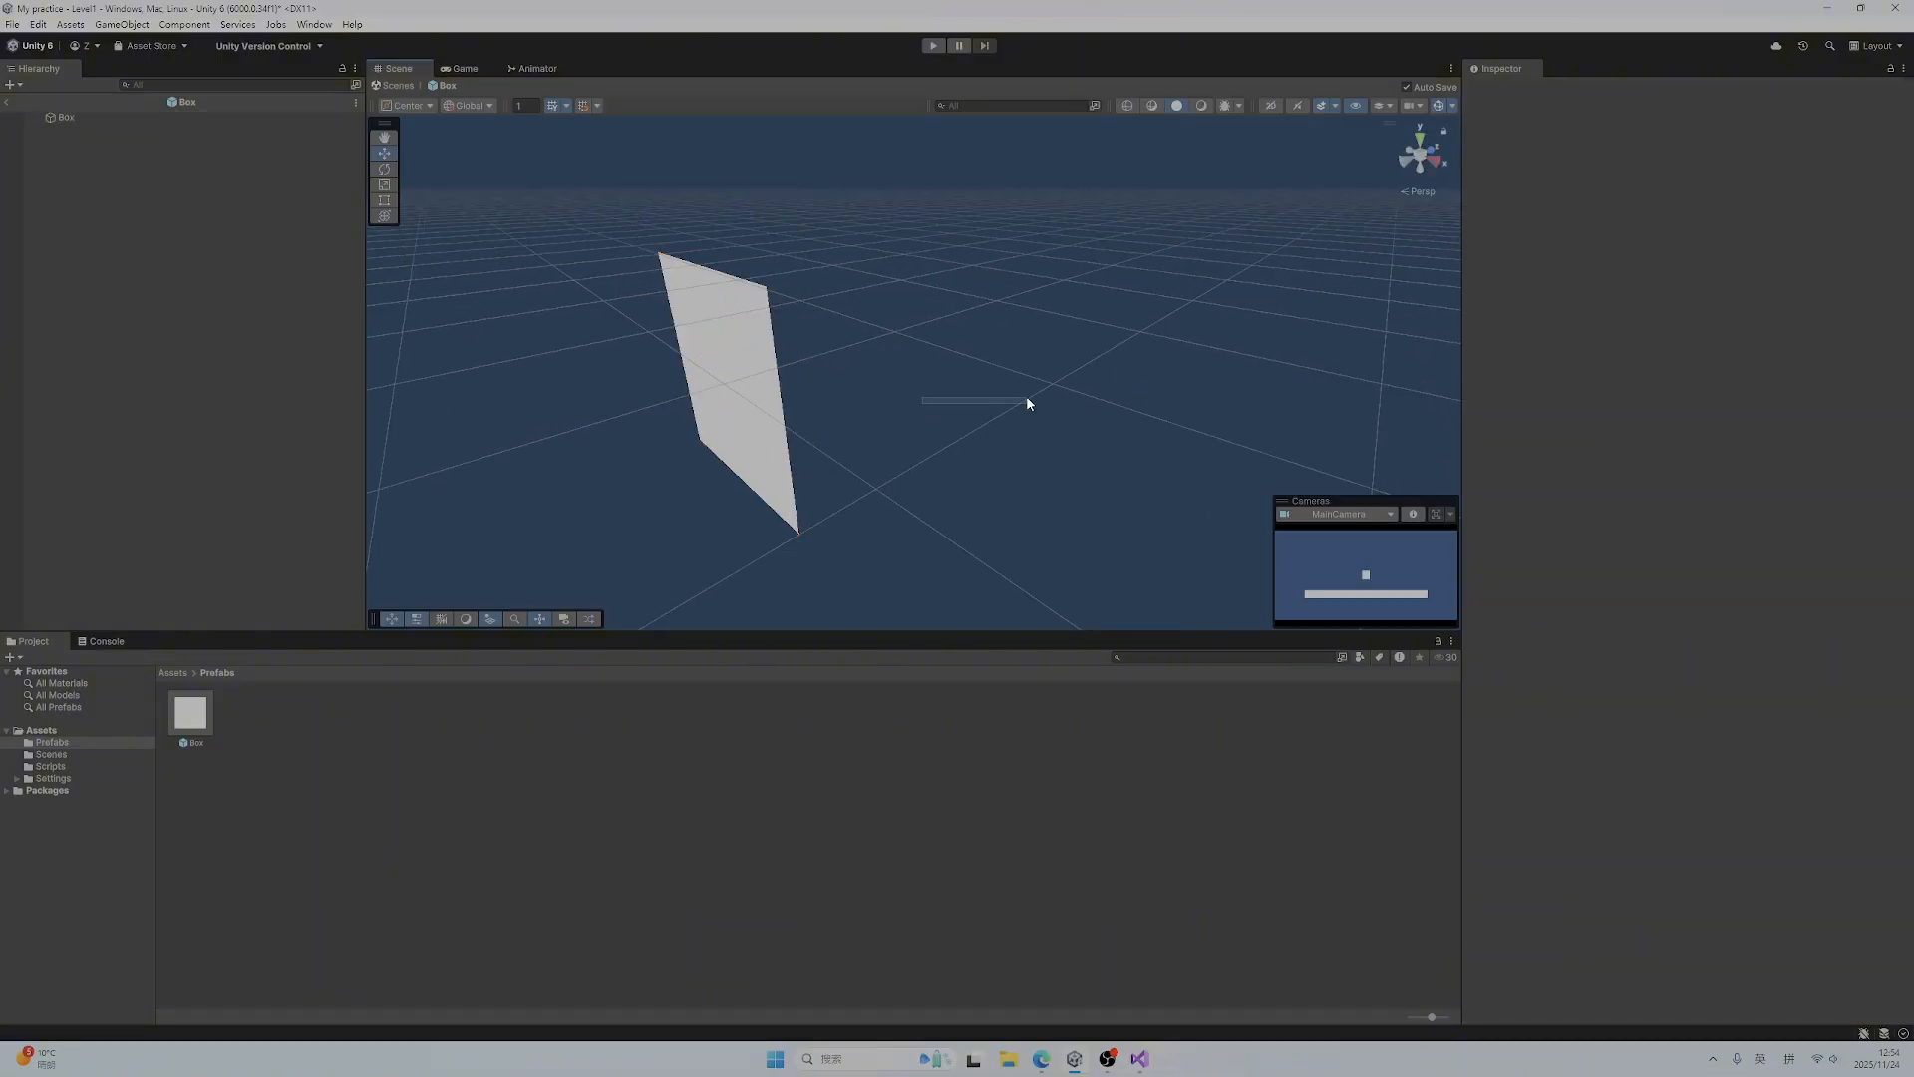
right_click_drag(923, 400, 1026, 385)
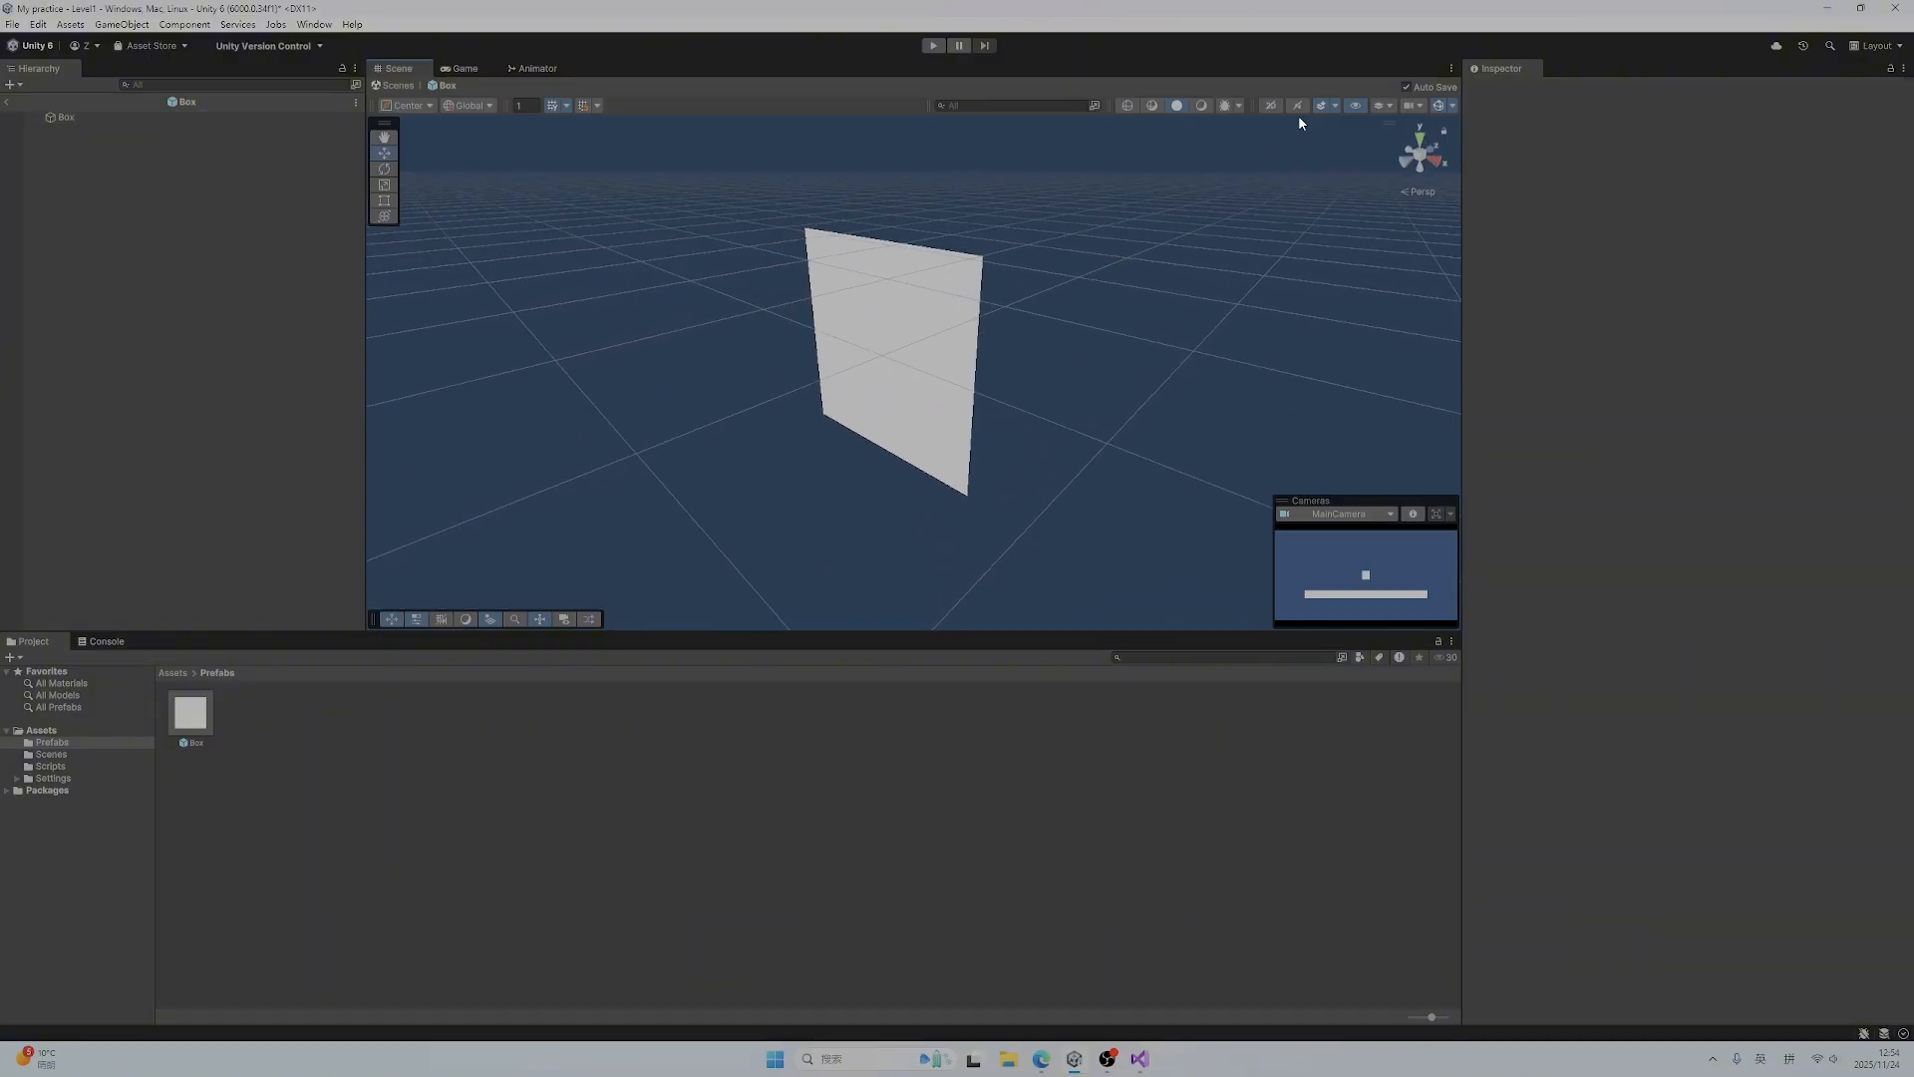
left_click(1272, 106)
Inspect the components of the Box prefab's root object and return to the Level1 scene
left_click(202, 725)
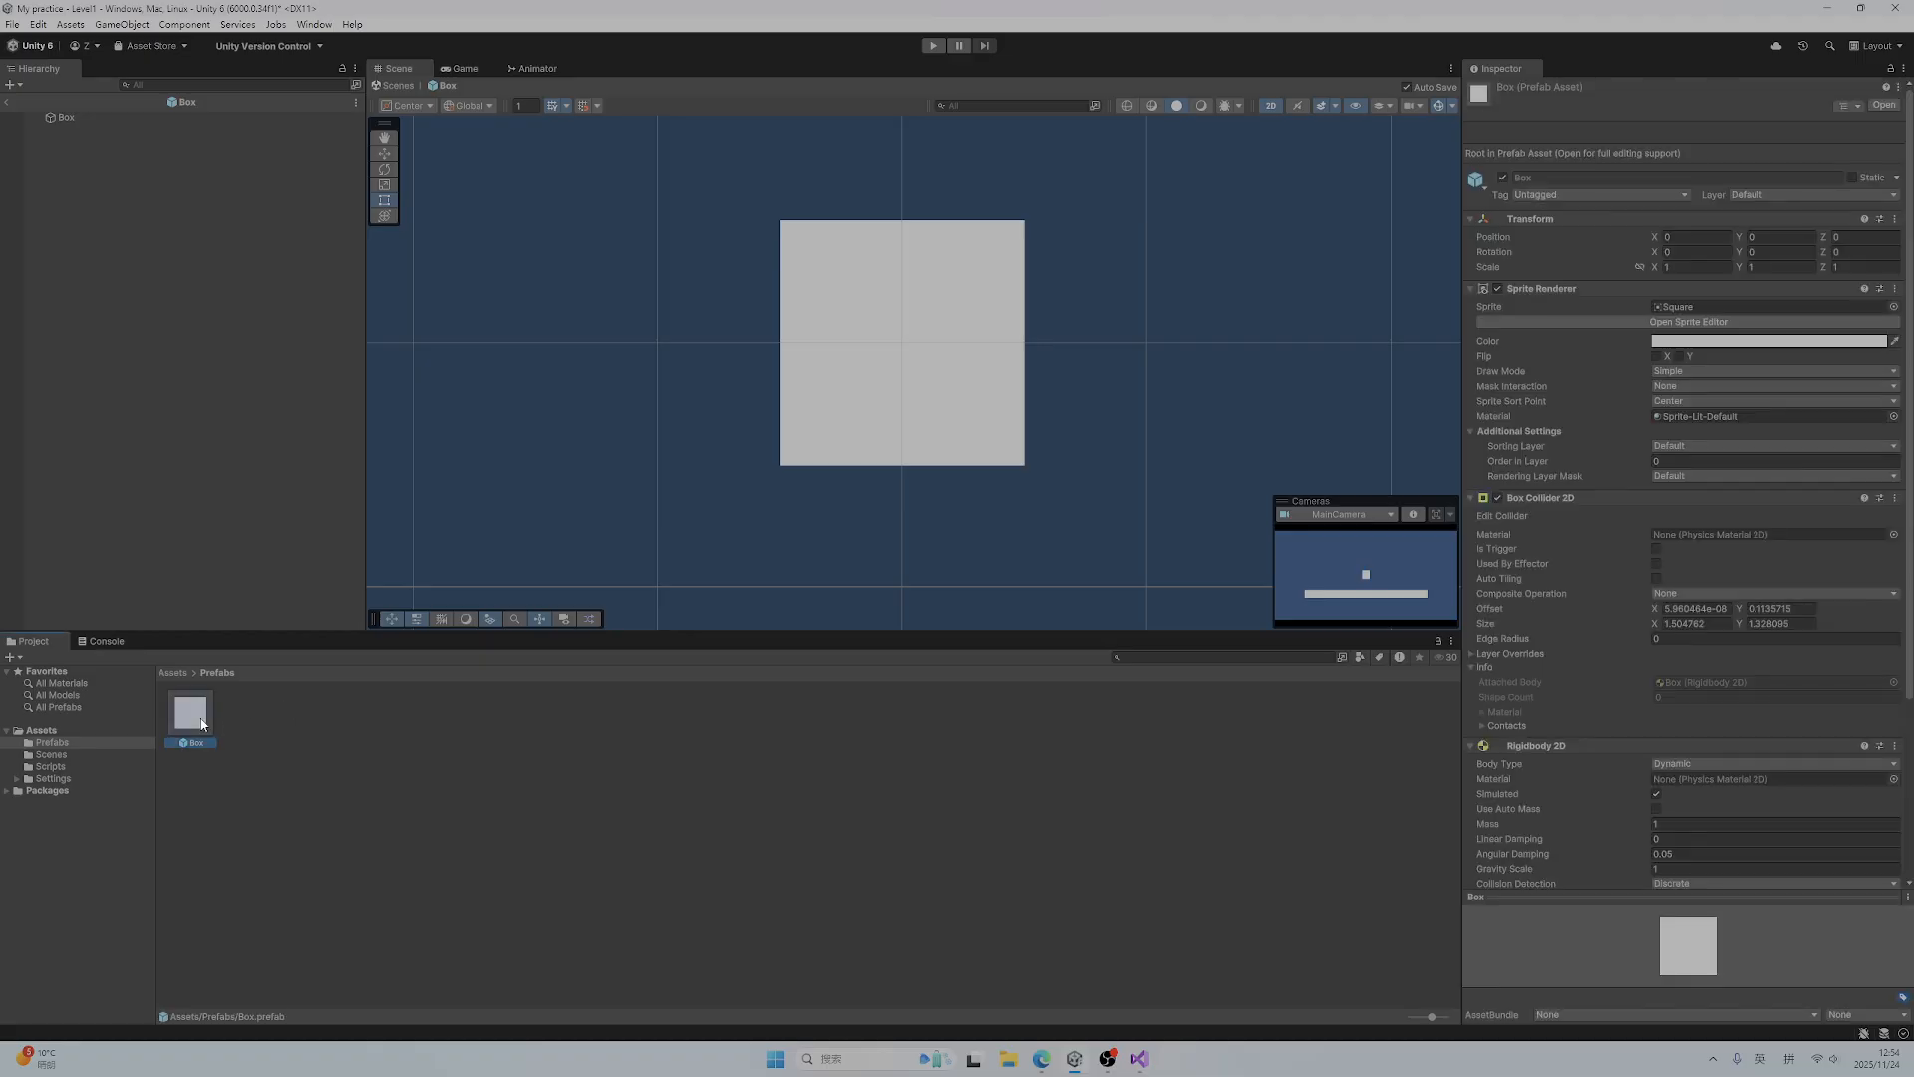
left_click(67, 117)
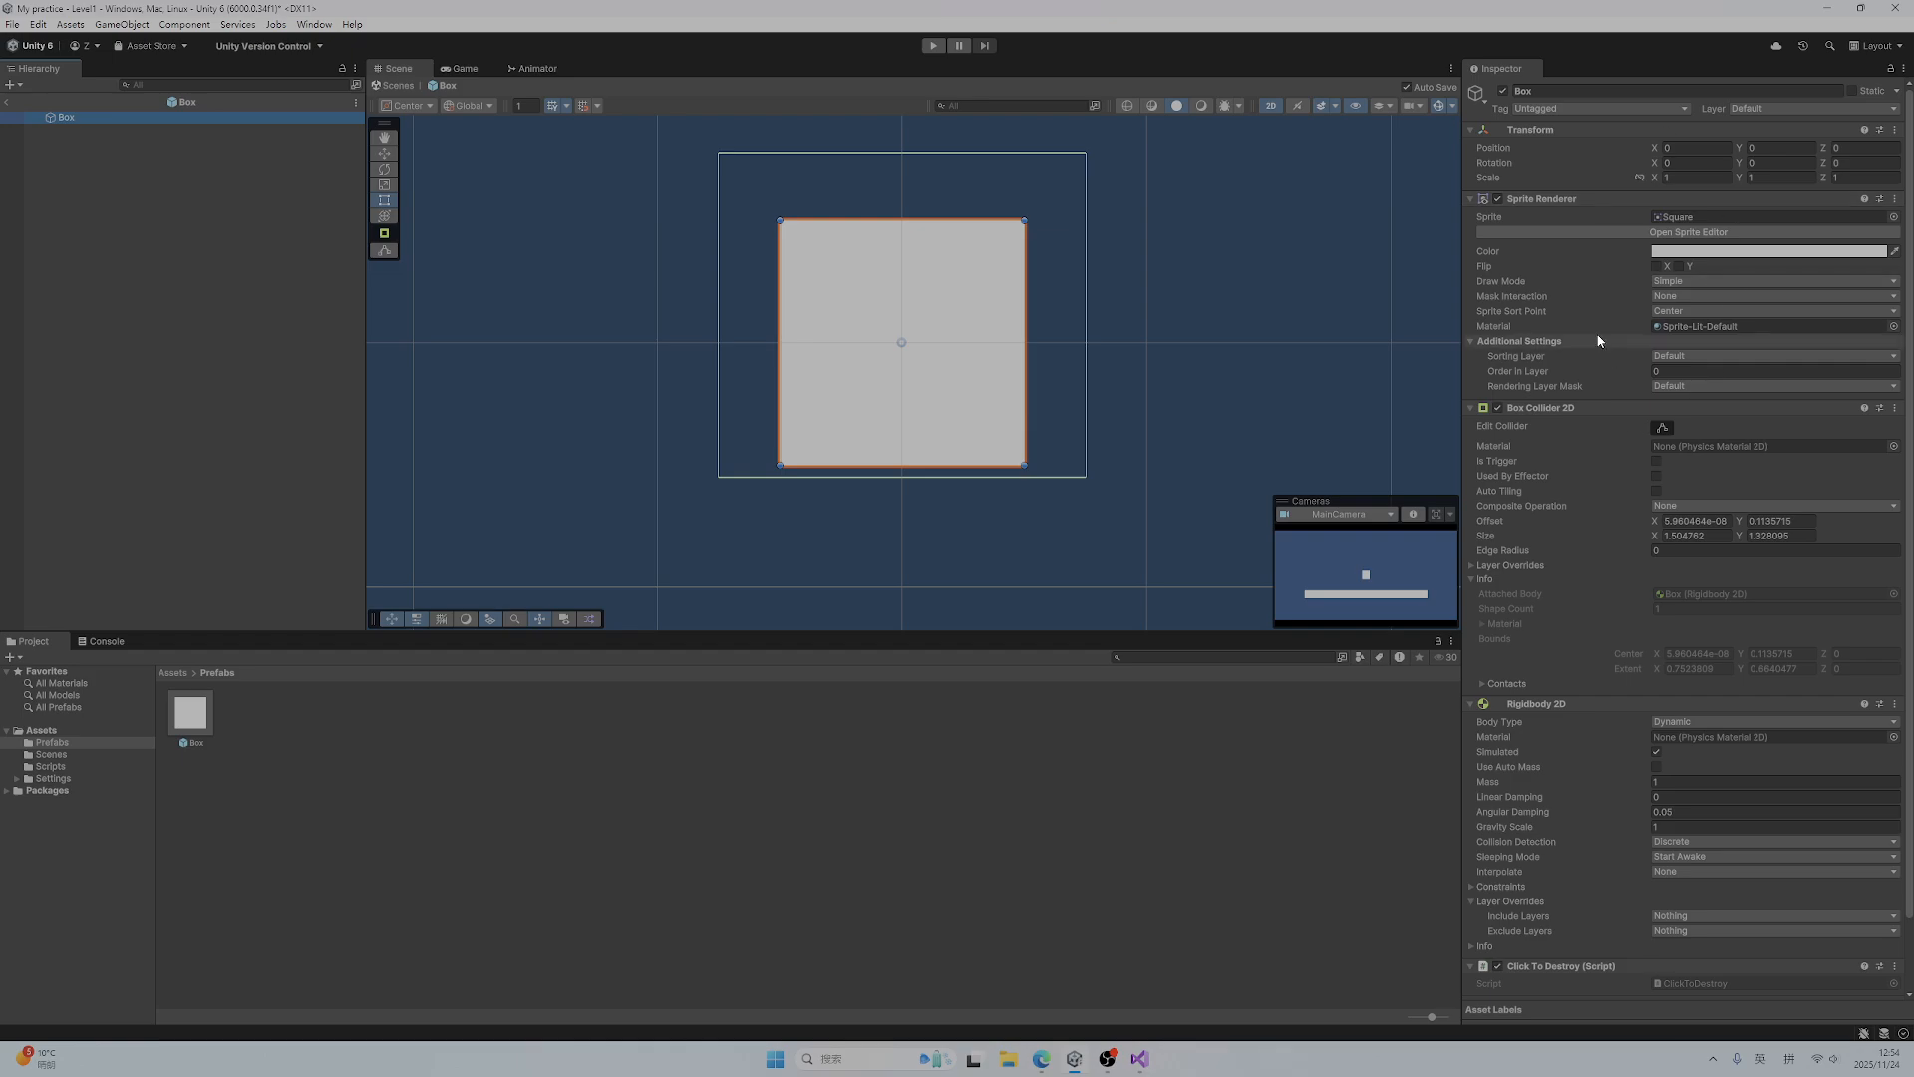
left_click(7, 102)
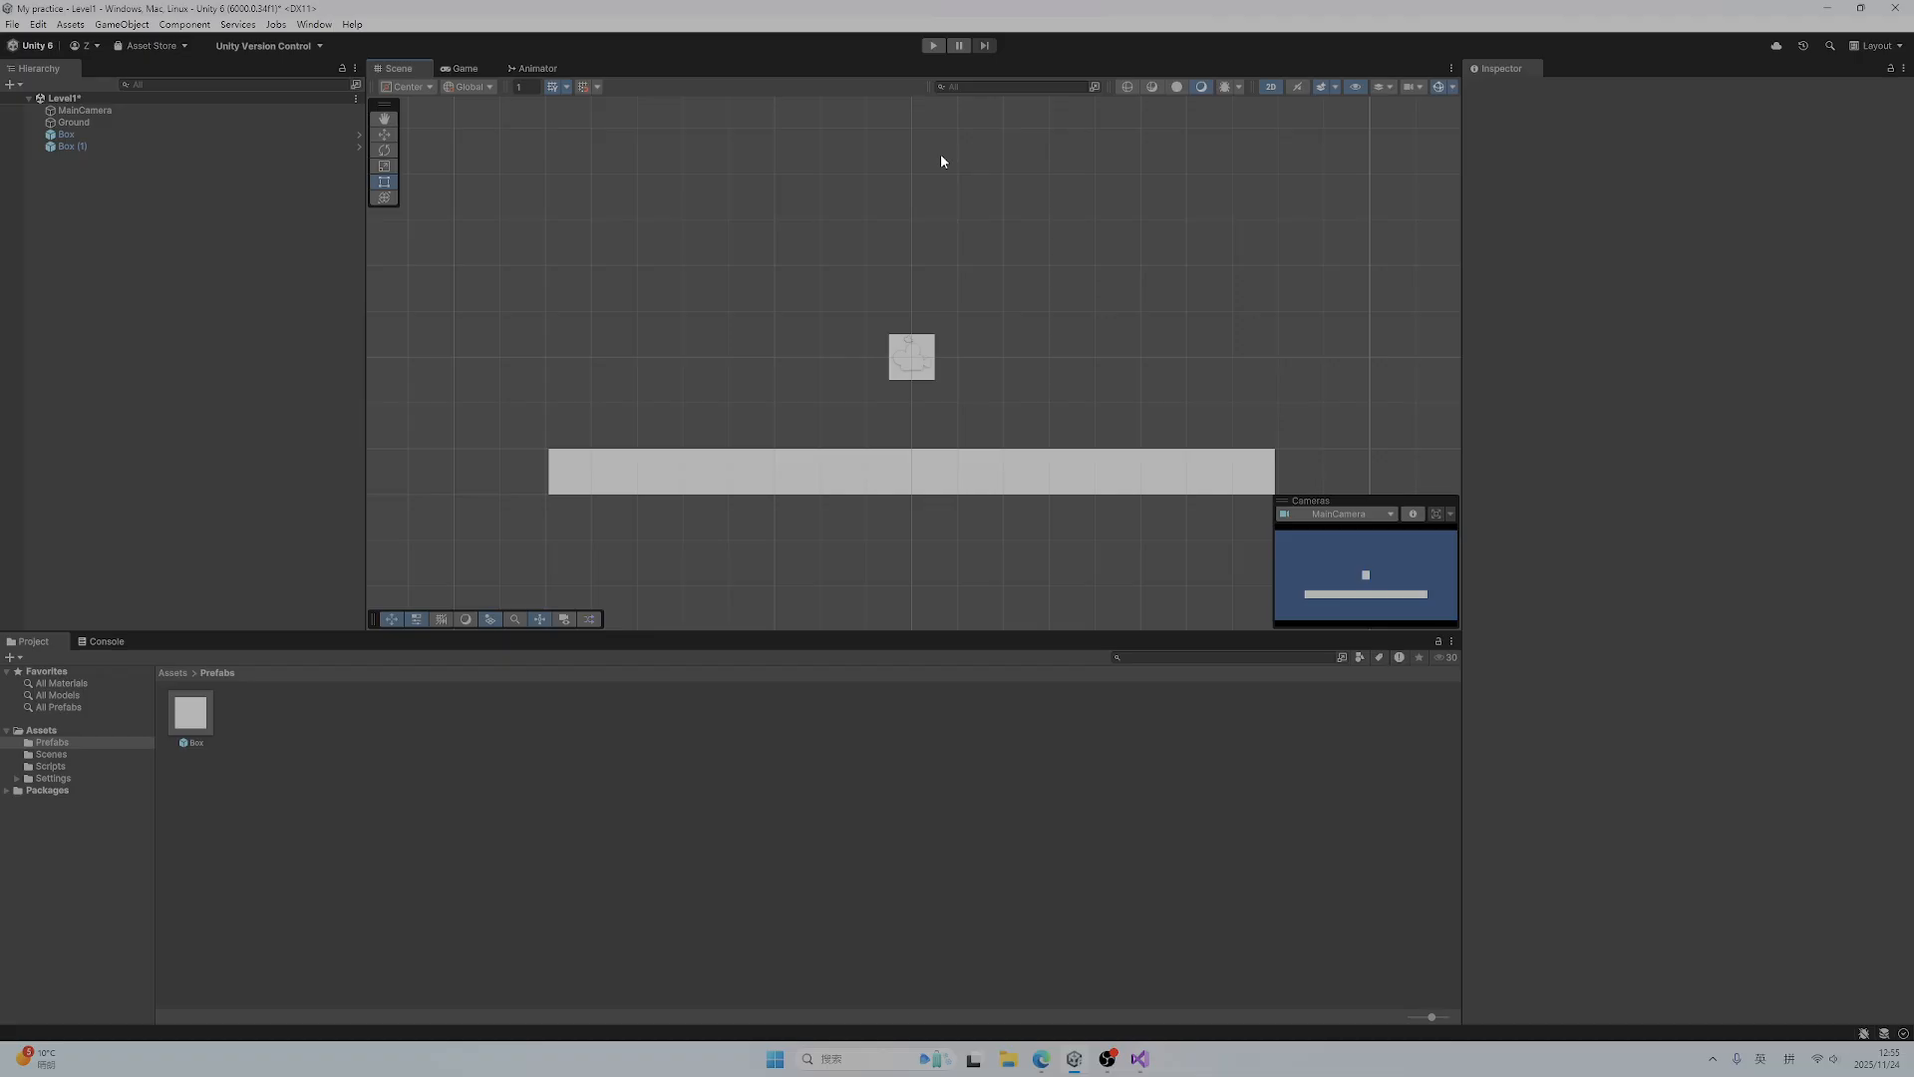